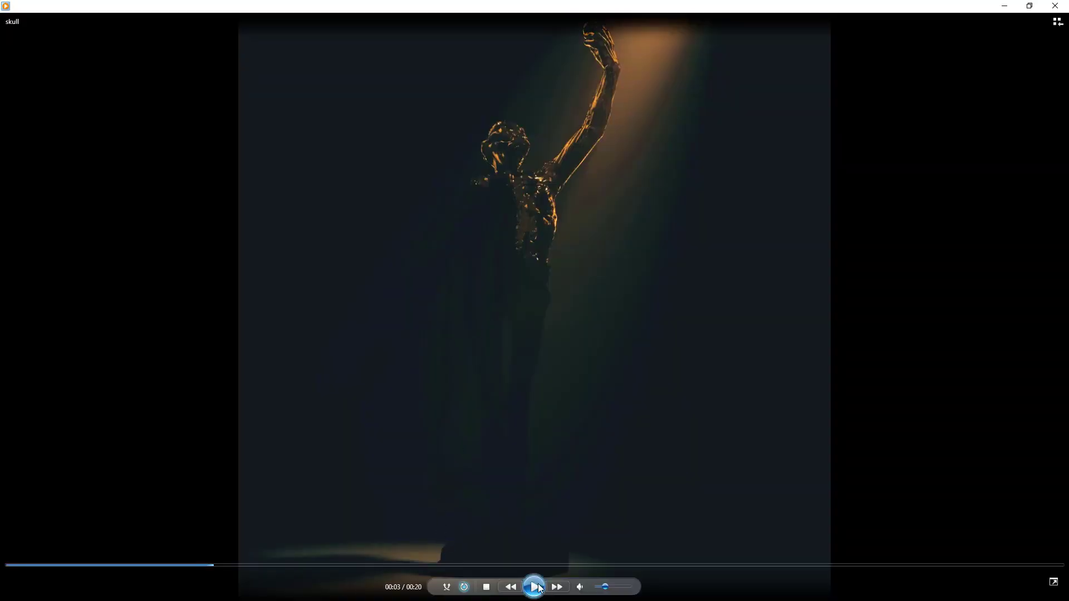
# Step: Play the finished skull render video and examine how the statue animation unfolds
pyautogui.click(534, 587)
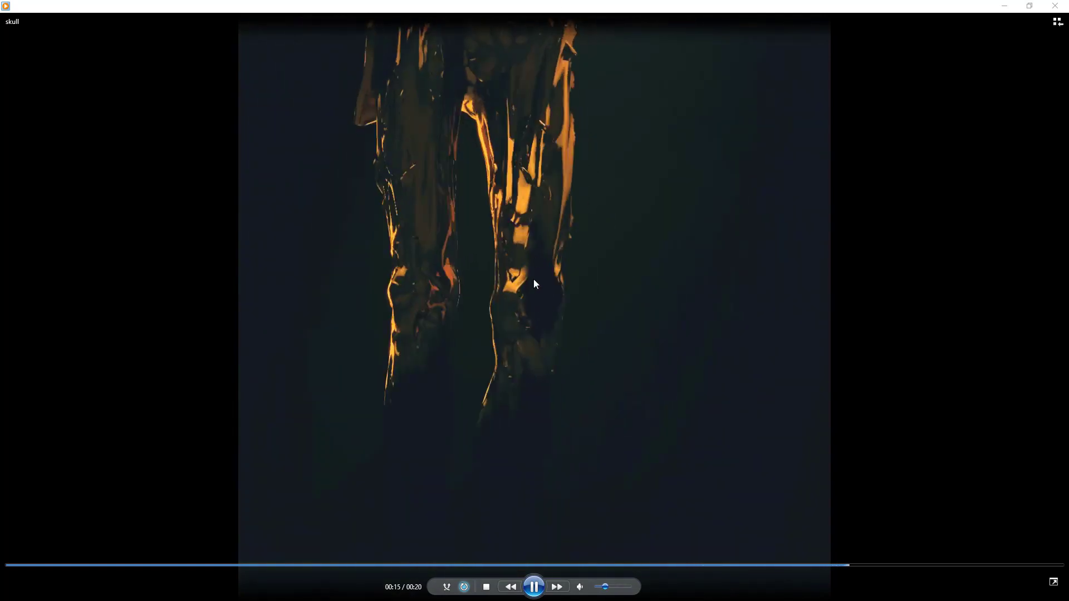
pyautogui.click(534, 587)
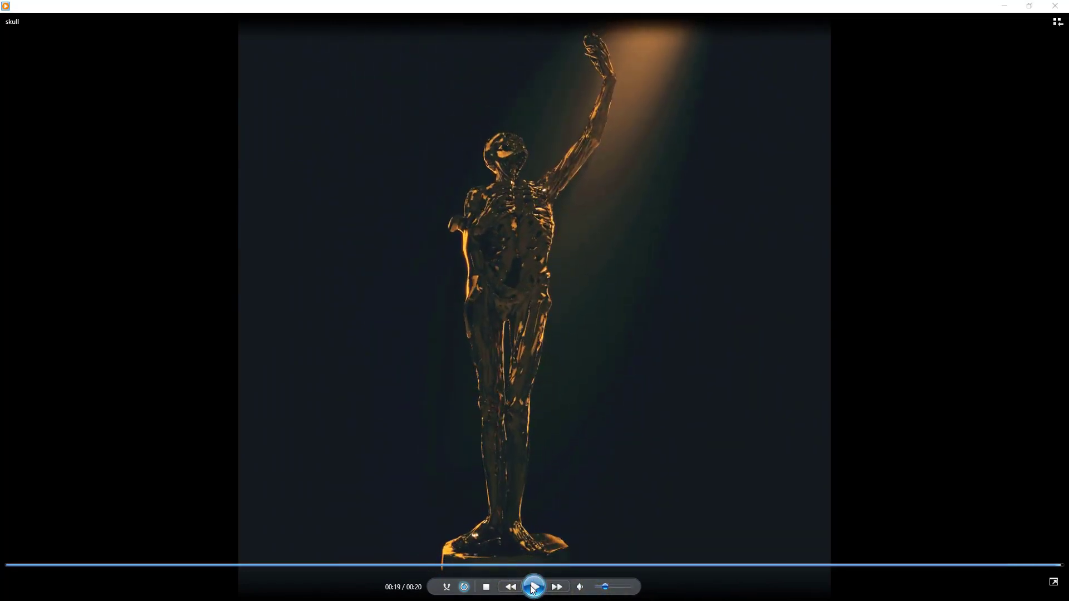
pyautogui.click(1005, 7)
# Step: Browse the Three D Scans catalogue for the skeleton statue with a raised arm and open its scan page
pyautogui.click(66, 8)
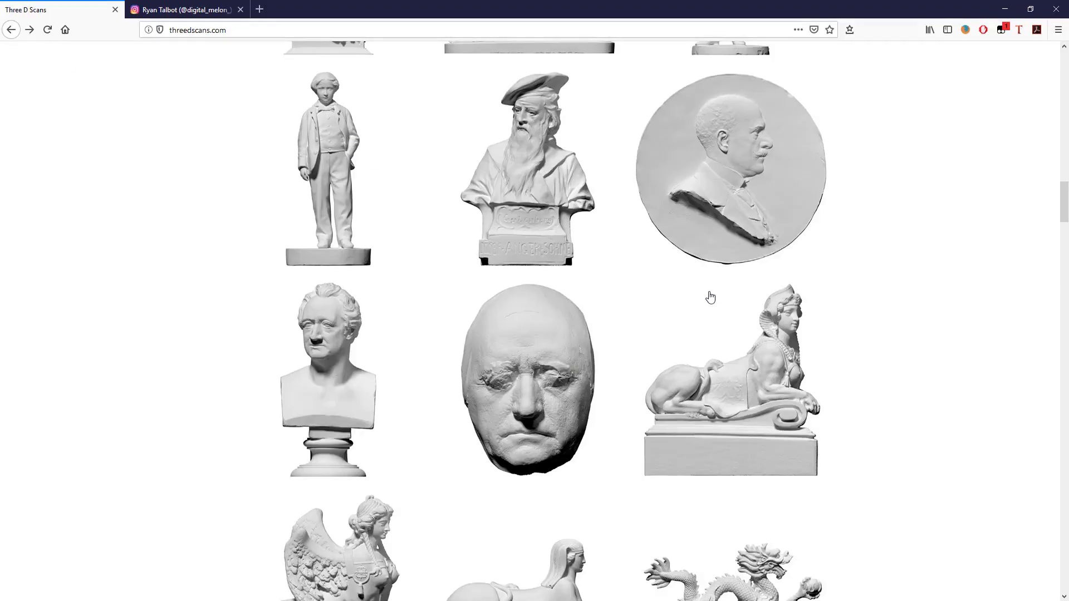
pyautogui.scroll(10, 356, 294)
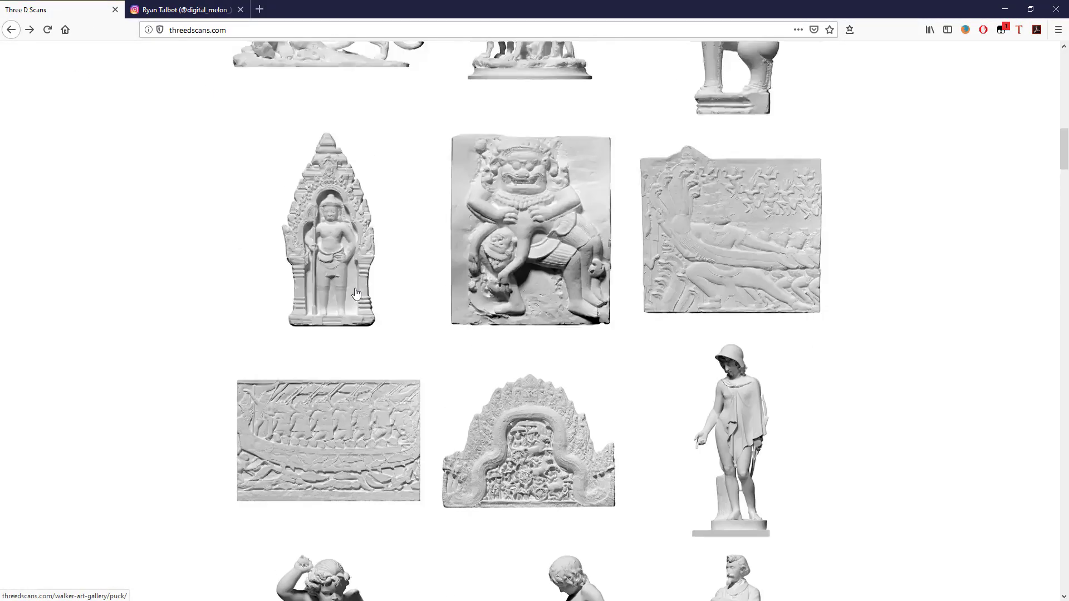
pyautogui.scroll(5, 357, 294)
pyautogui.scroll(5, 486, 92)
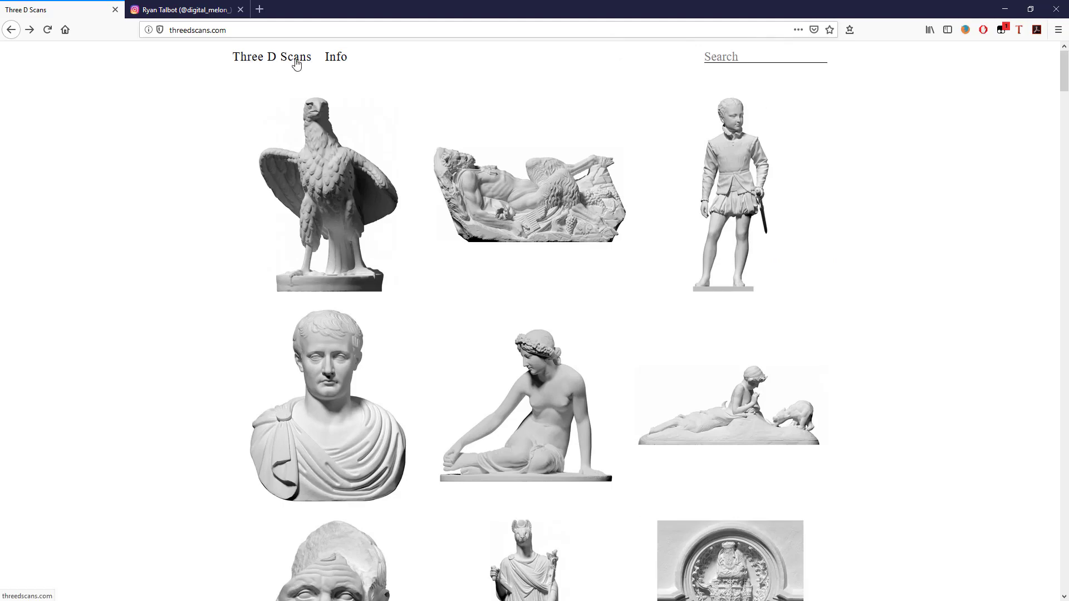
pyautogui.moveTo(1064, 78)
pyautogui.mouseDown()
pyautogui.moveTo(1064, 185)
pyautogui.moveTo(1064, 77)
pyautogui.mouseUp()
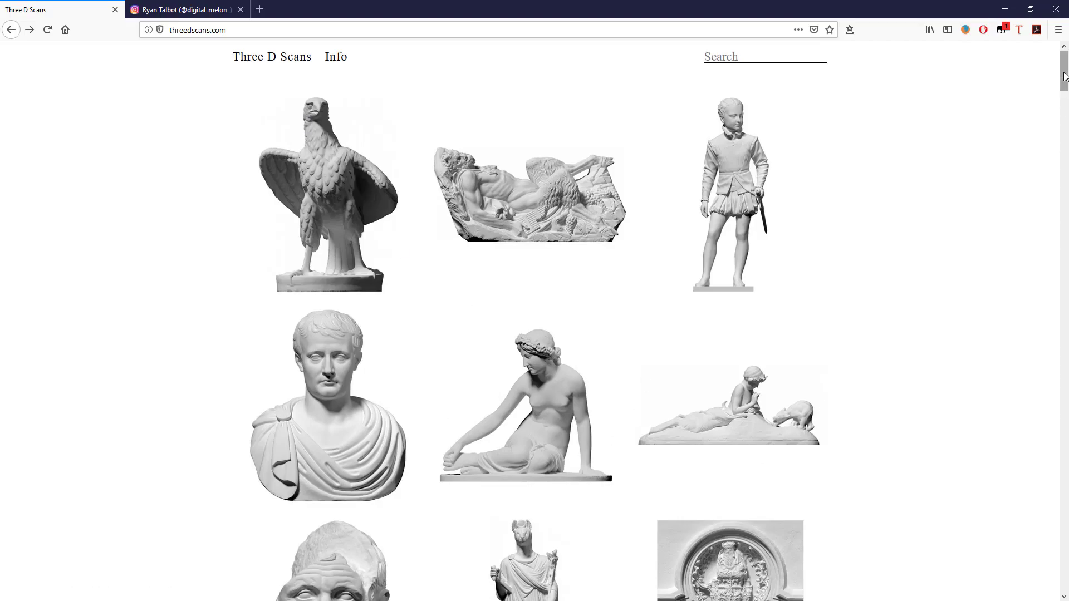
pyautogui.moveTo(1064, 75); pyautogui.dragTo(1059, 397)
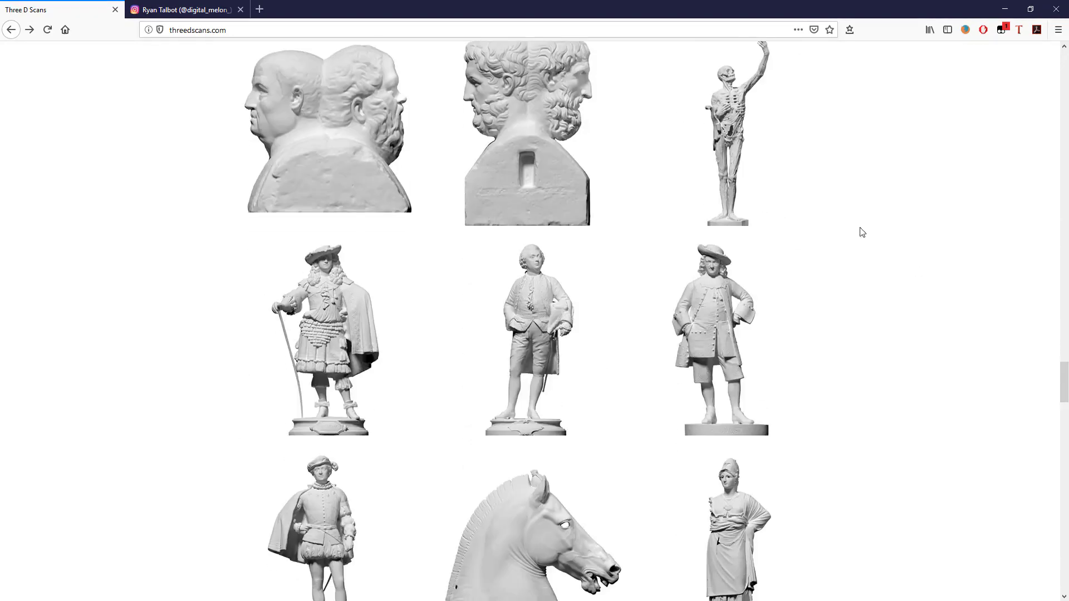
pyautogui.click(726, 130)
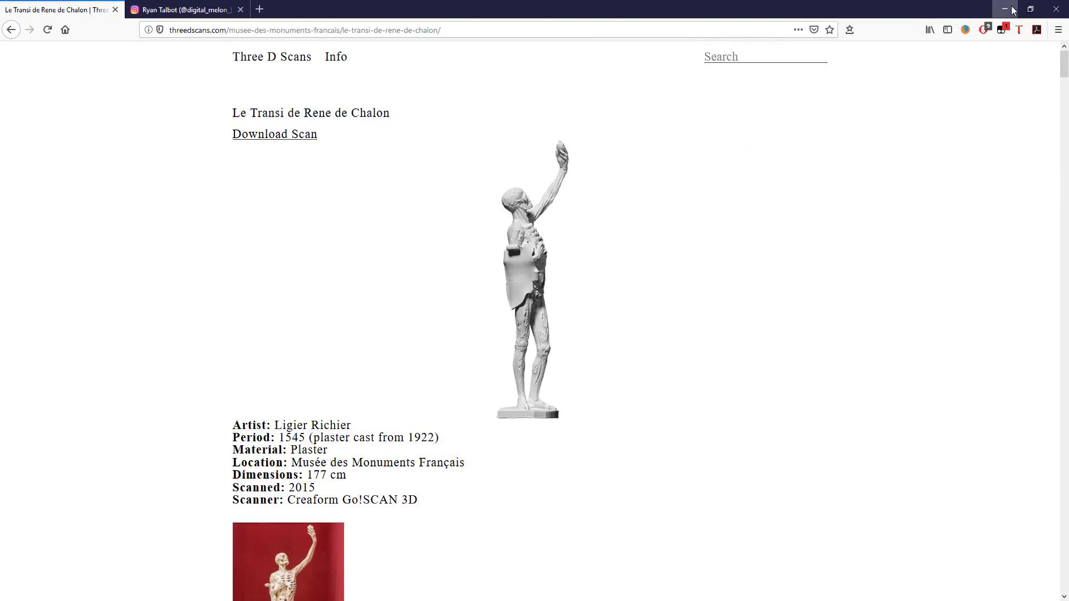
# Step: Switch to Cinema 4D and import Le_Transi_De_Rene_De_Chalon.obj with the material option set to Aucun Matériau
pyautogui.click(1004, 11)
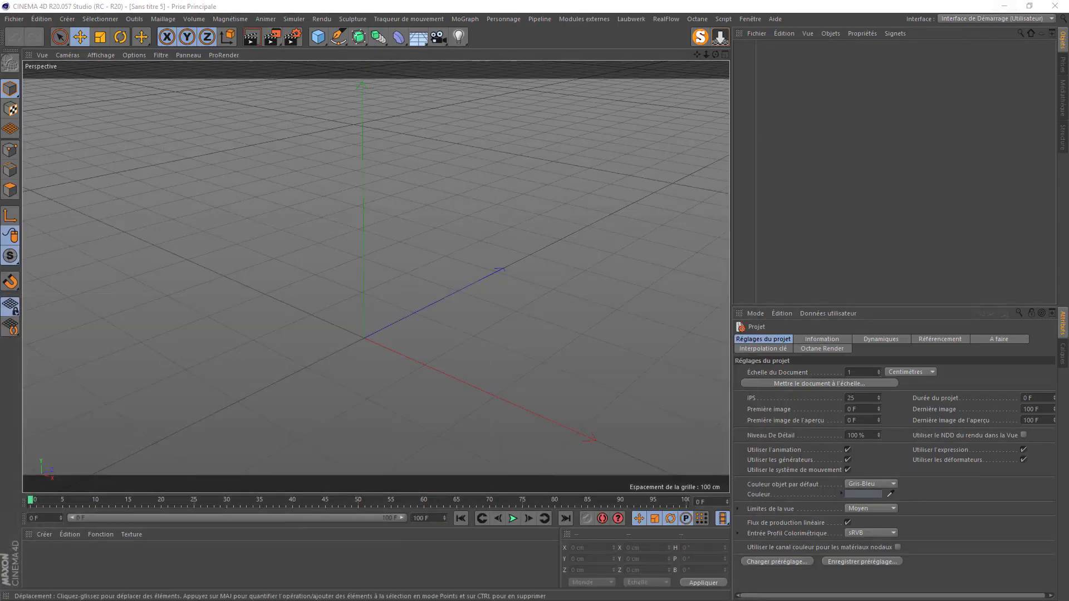
pyautogui.moveTo(317, 217); pyautogui.dragTo(371, 221)
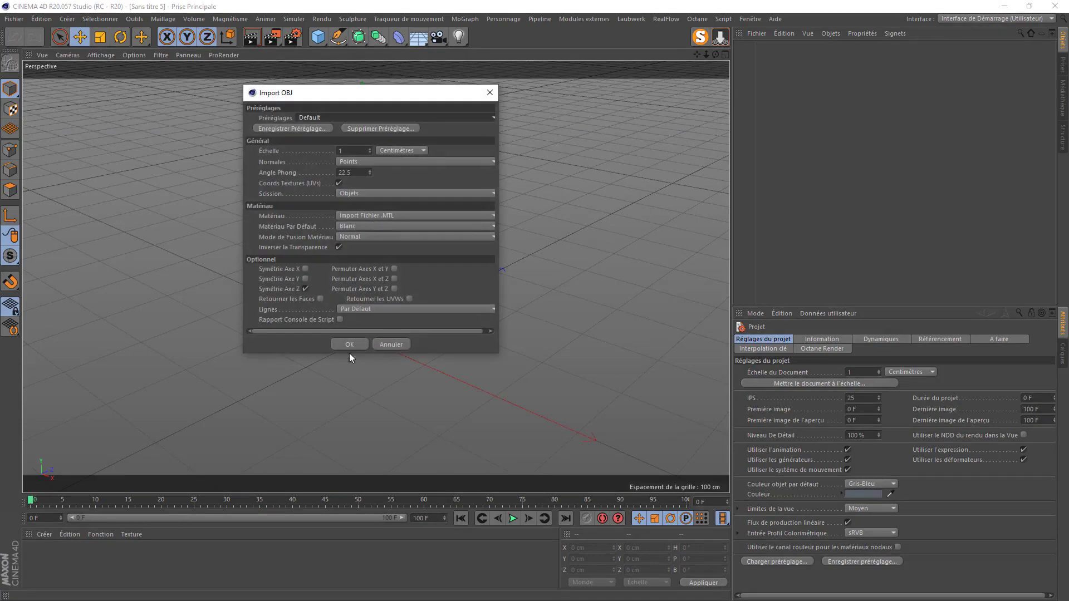
pyautogui.click(345, 216)
pyautogui.click(352, 226)
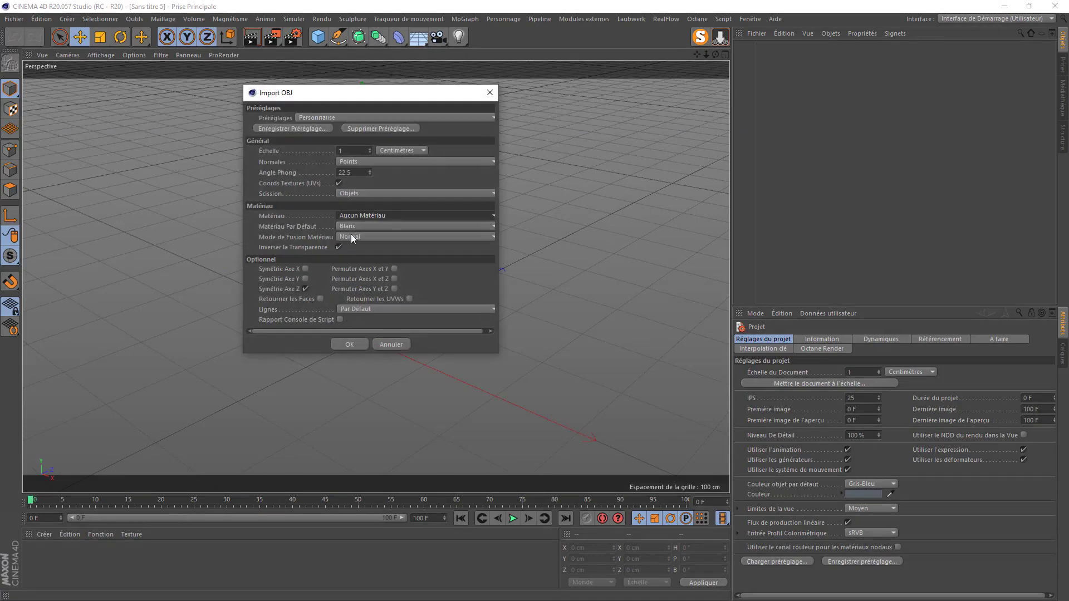
pyautogui.click(344, 344)
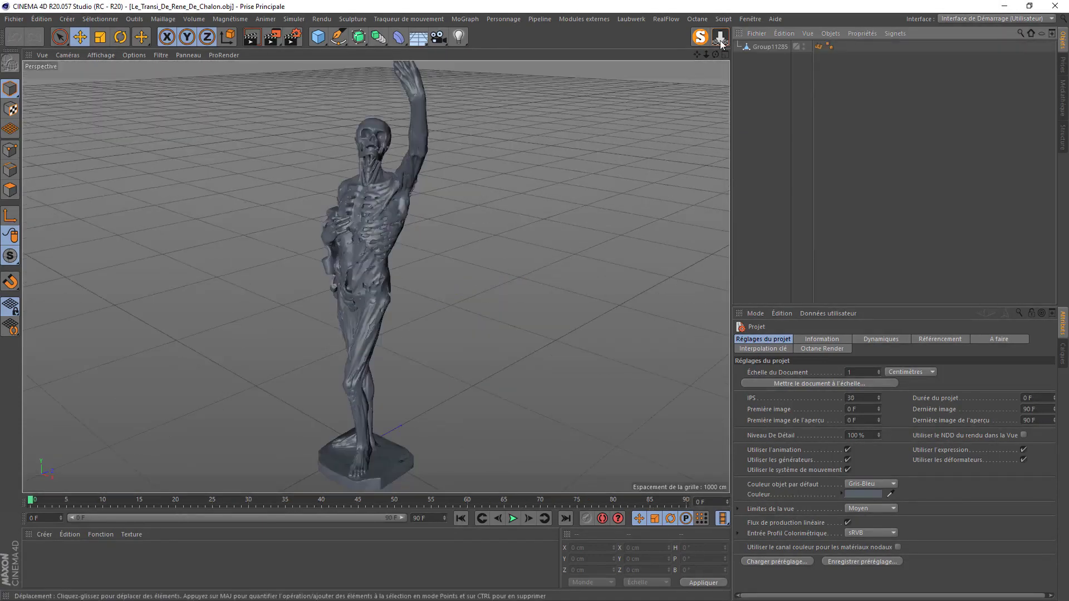
# Step: Give all points of the imported statue an influence weight of 0% and return to model mode
pyautogui.click(766, 48)
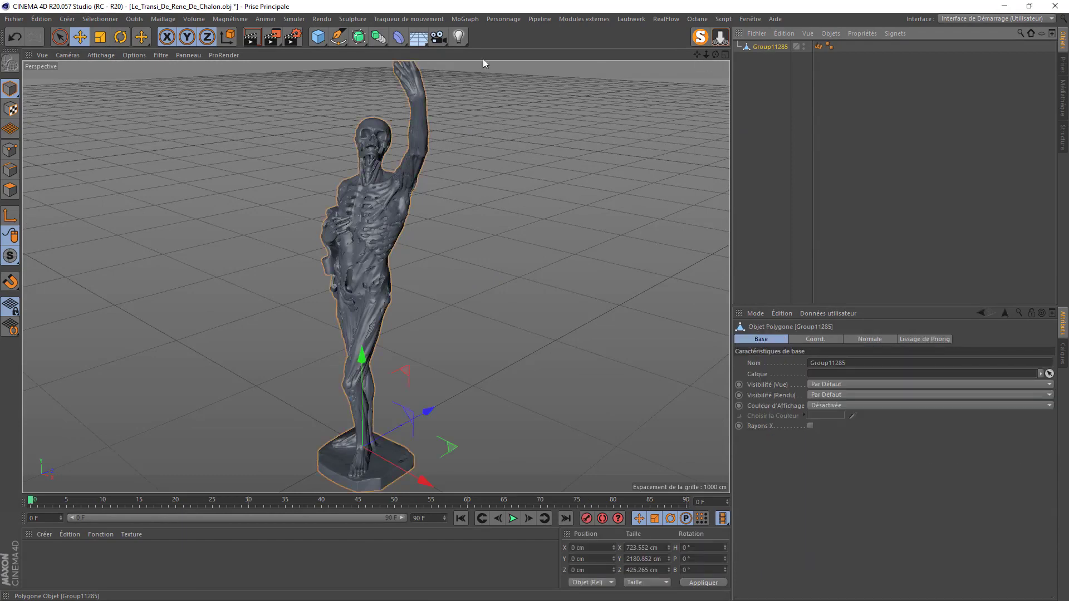
pyautogui.click(17, 148)
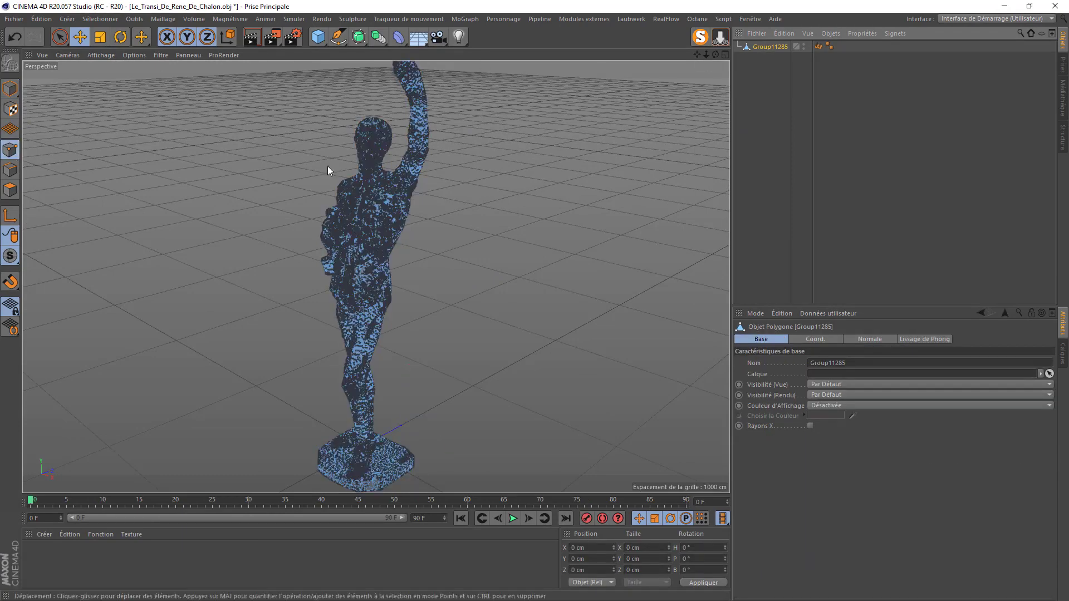
pyautogui.click(93, 20)
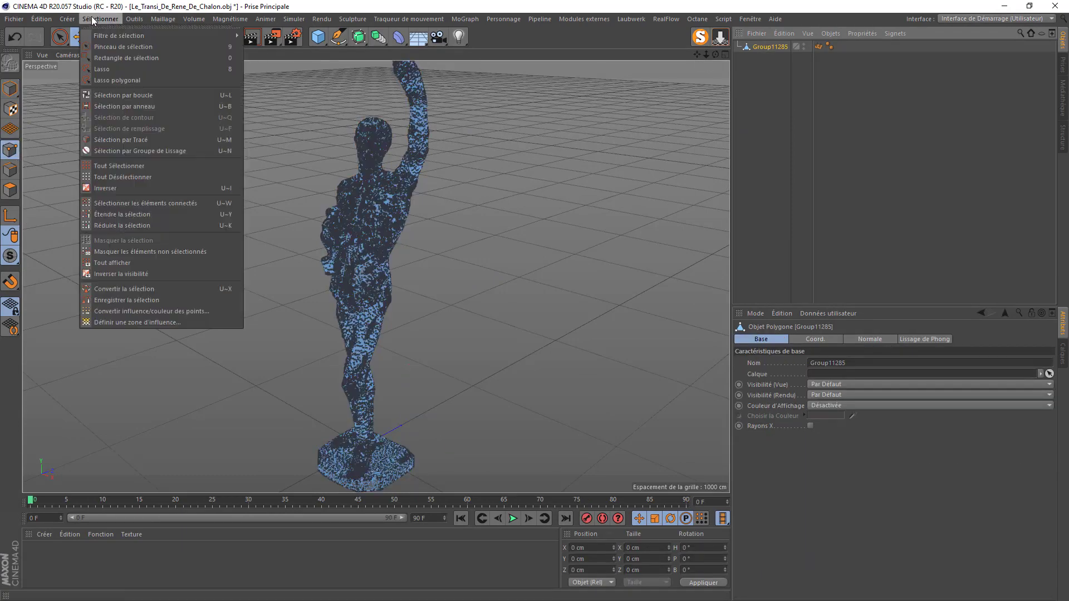
pyautogui.click(122, 323)
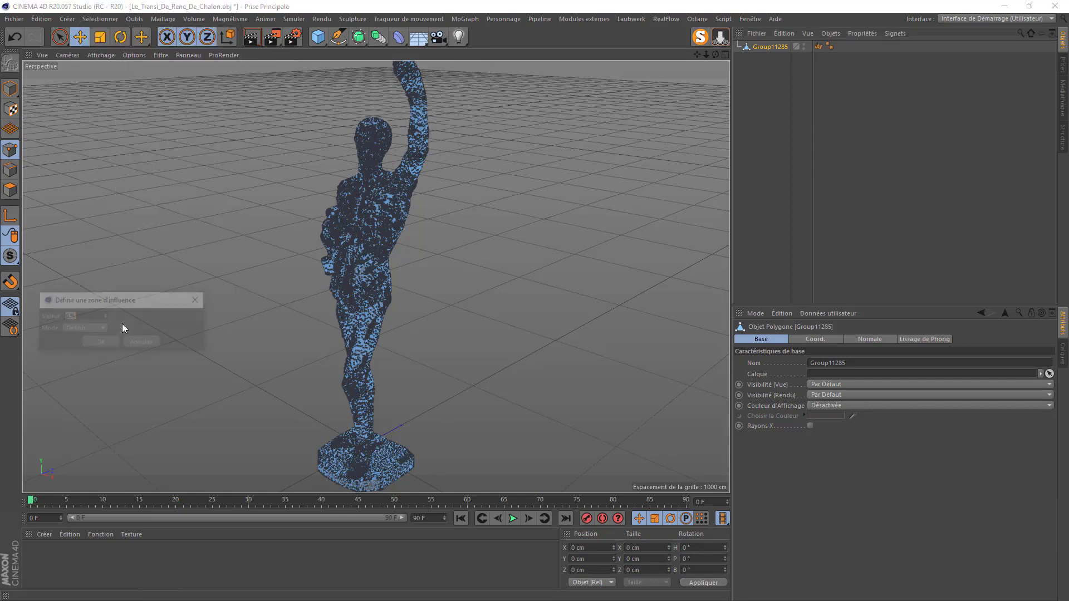
pyautogui.click(92, 342)
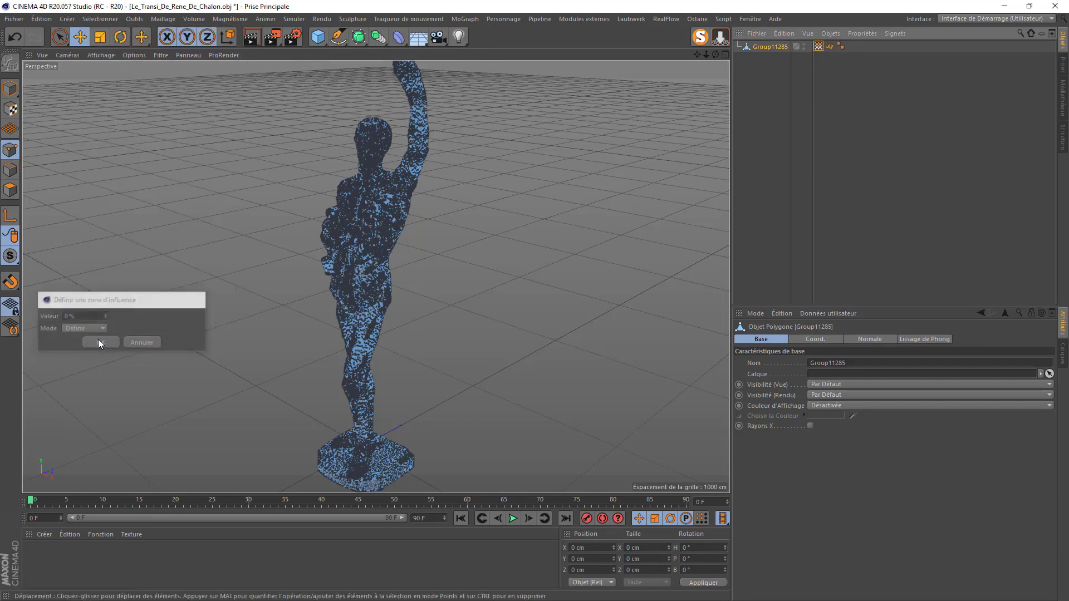
pyautogui.click(10, 87)
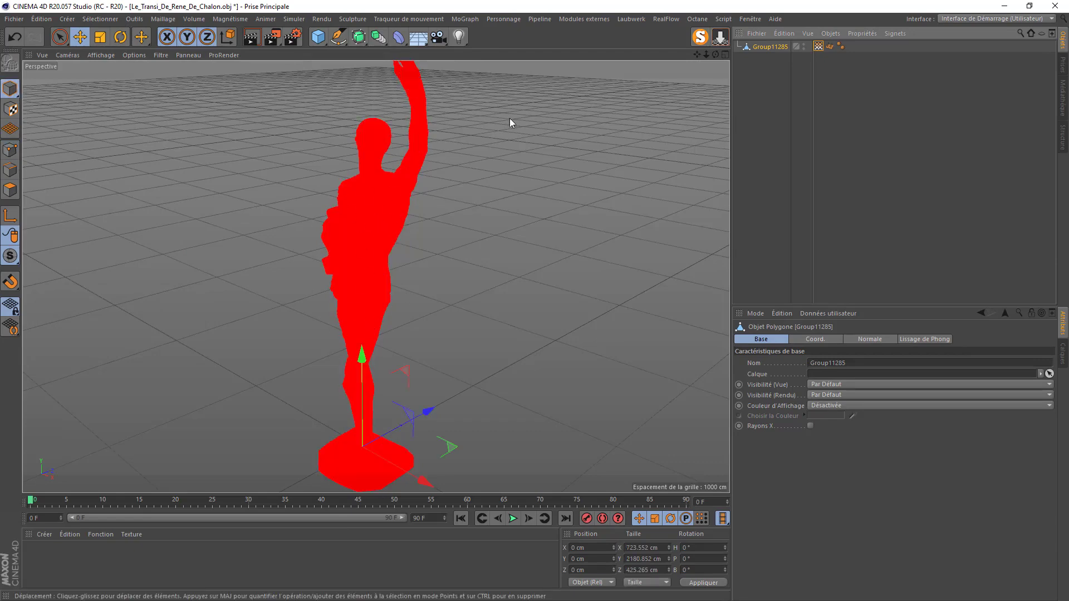
# Step: Enable fields on the statue's point influence property and add a spherical field (Champ sphérique) to it
pyautogui.moveTo(696, 55); pyautogui.dragTo(701, 142)
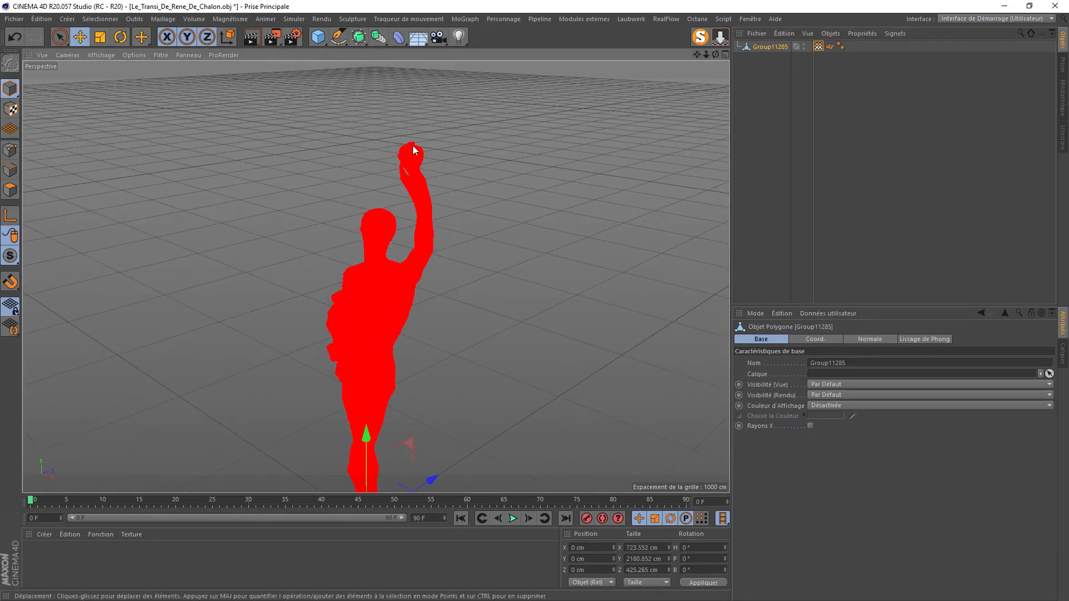
pyautogui.click(816, 47)
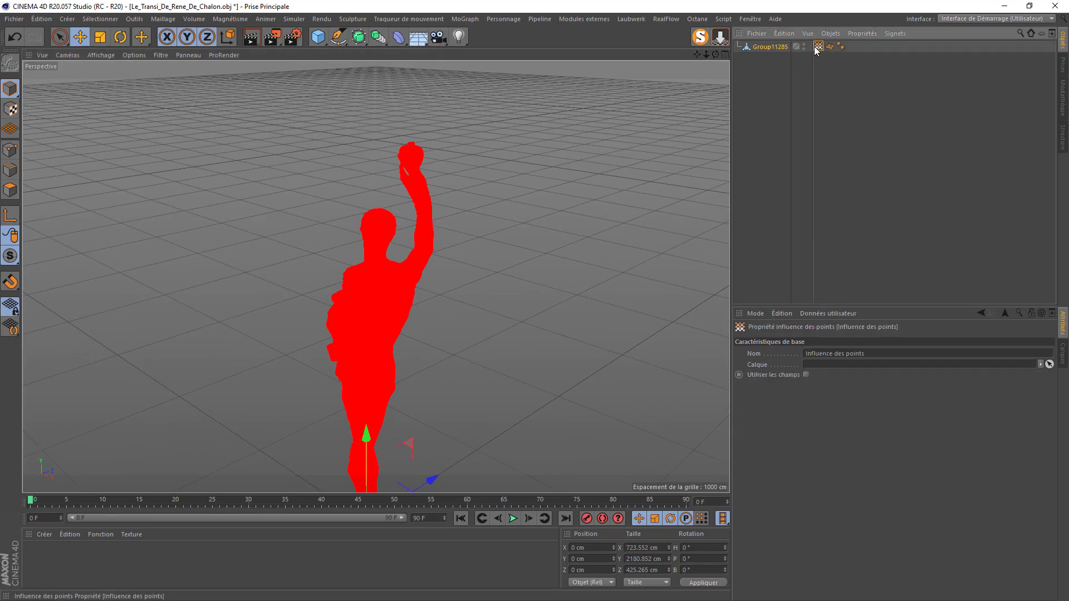
pyautogui.click(807, 375)
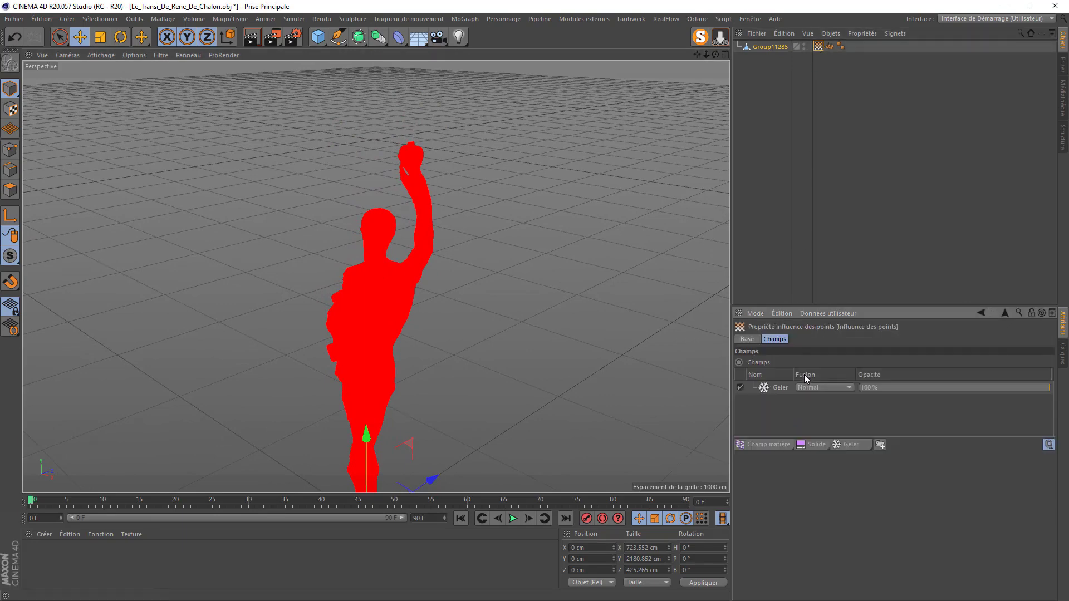
pyautogui.click(759, 444)
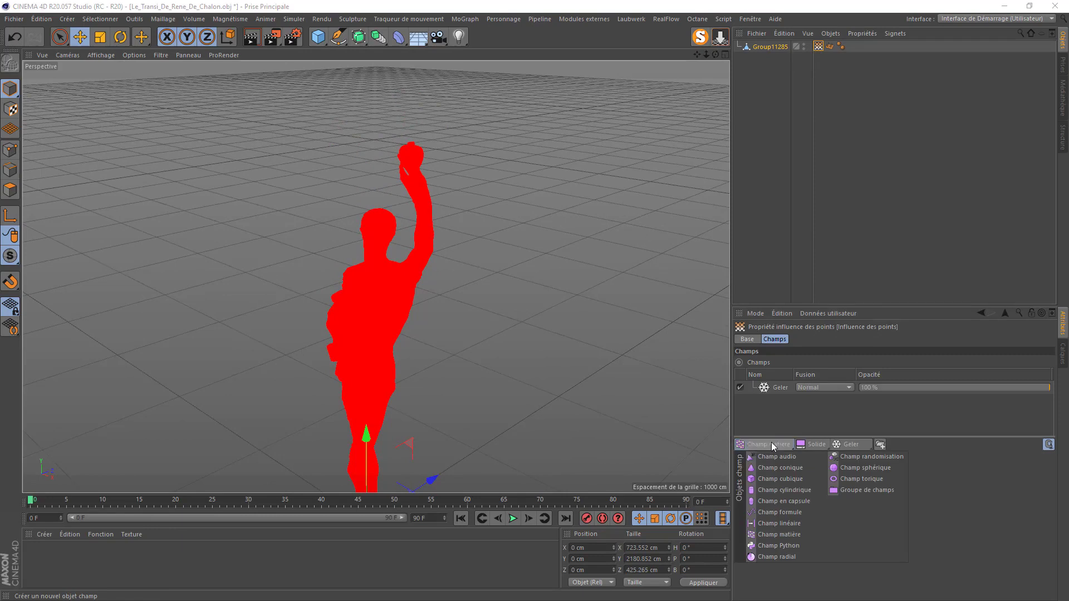
pyautogui.click(863, 469)
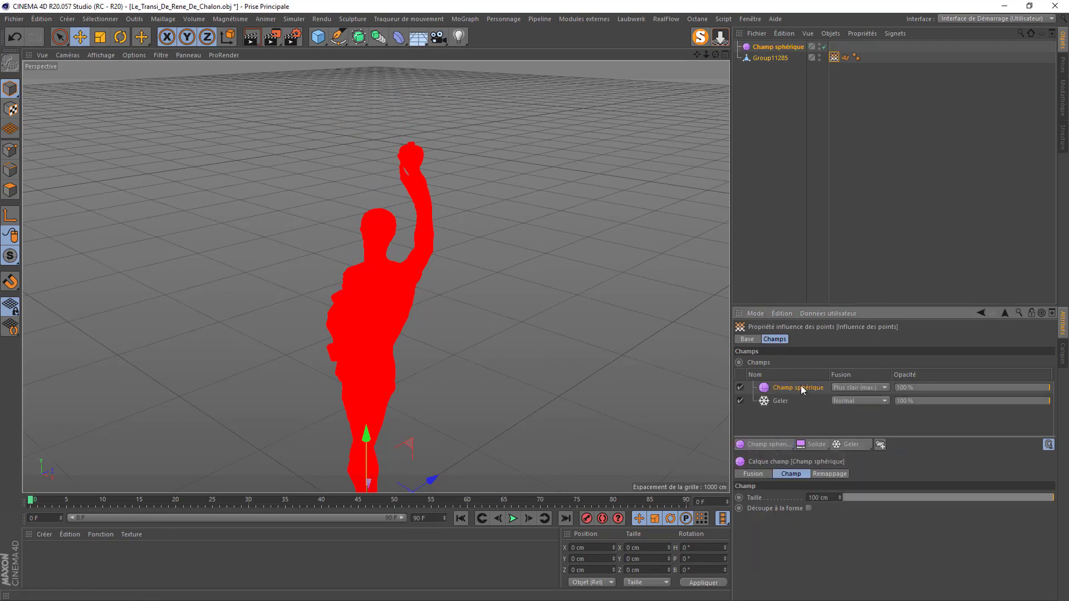
# Step: Move the spherical field to the front edge of the statue's base, at about X 220 cm and Z -268 cm
pyautogui.moveTo(698, 56); pyautogui.dragTo(706, 2)
pyautogui.scroll(4, 427, 340)
pyautogui.scroll(2, 392, 361)
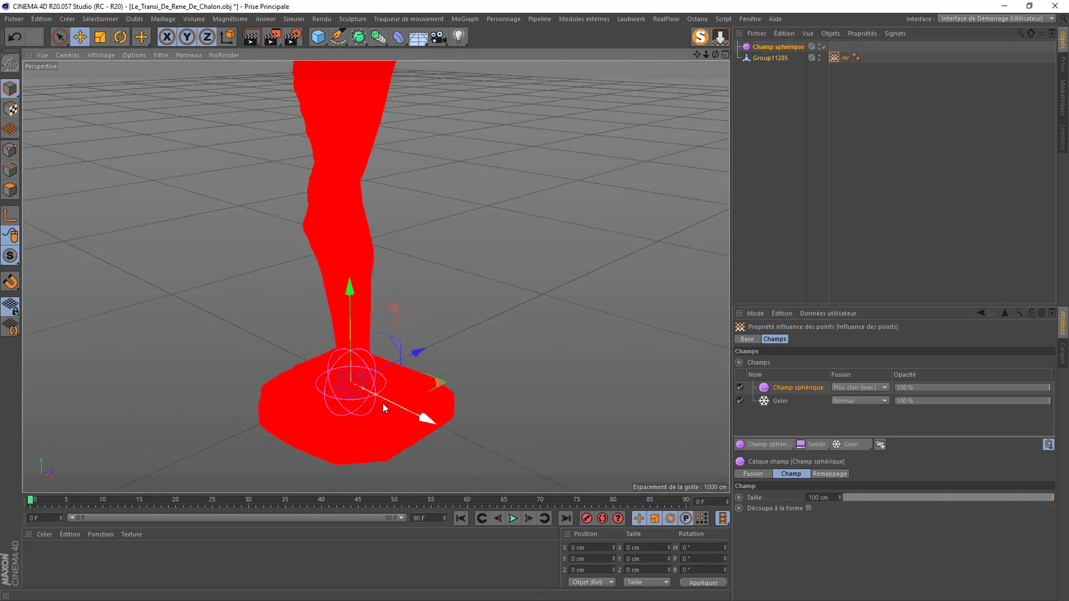
pyautogui.moveTo(382, 403)
pyautogui.mouseDown()
pyautogui.moveTo(446, 424)
pyautogui.moveTo(427, 380)
pyautogui.moveTo(406, 418)
pyautogui.moveTo(414, 413)
pyautogui.moveTo(379, 433)
pyautogui.moveTo(393, 419)
pyautogui.moveTo(382, 423)
pyautogui.mouseUp()
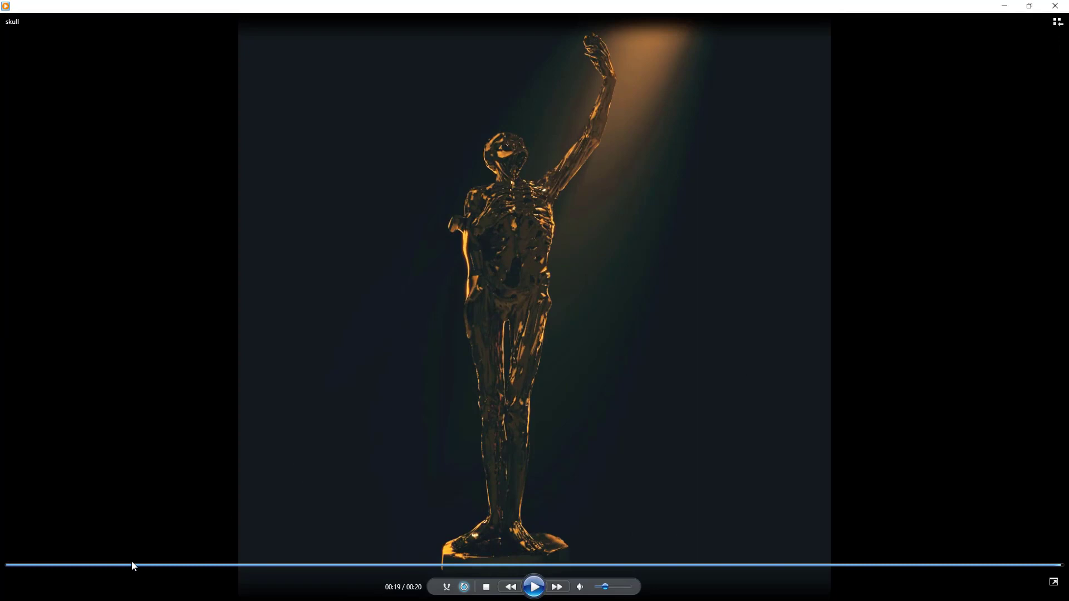
# Step: Switch to the skull video and replay its opening seconds to examine where the animation starts
pyautogui.click(141, 565)
pyautogui.click(533, 587)
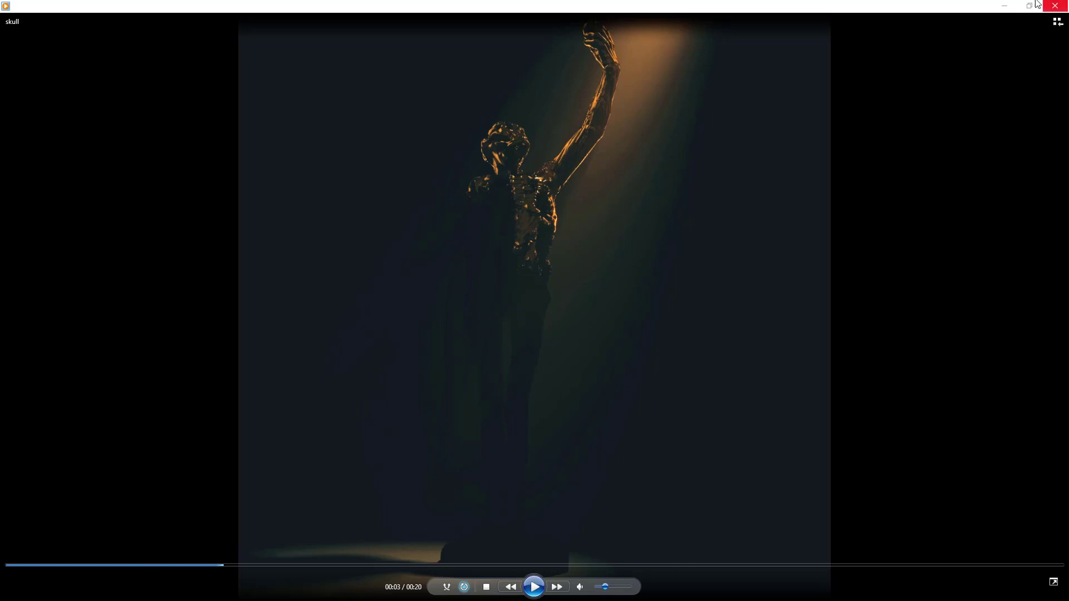
pyautogui.click(1004, 6)
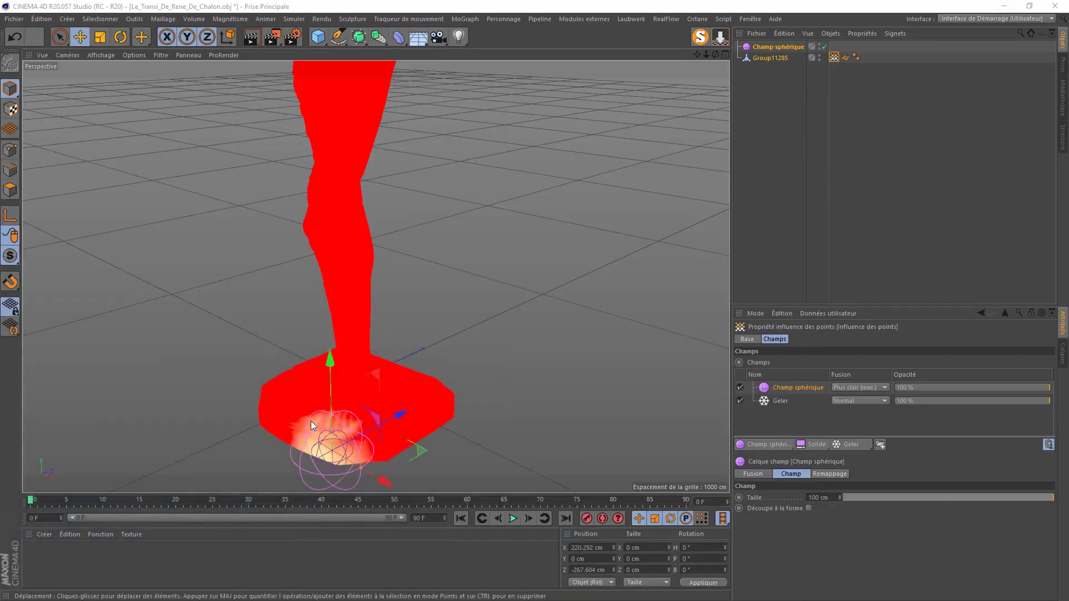
# Step: Position the spherical field over the tip of the raised hand, at about X 489 cm, Y 2228 cm and Z -215 cm
pyautogui.moveTo(330, 369); pyautogui.dragTo(349, 449)
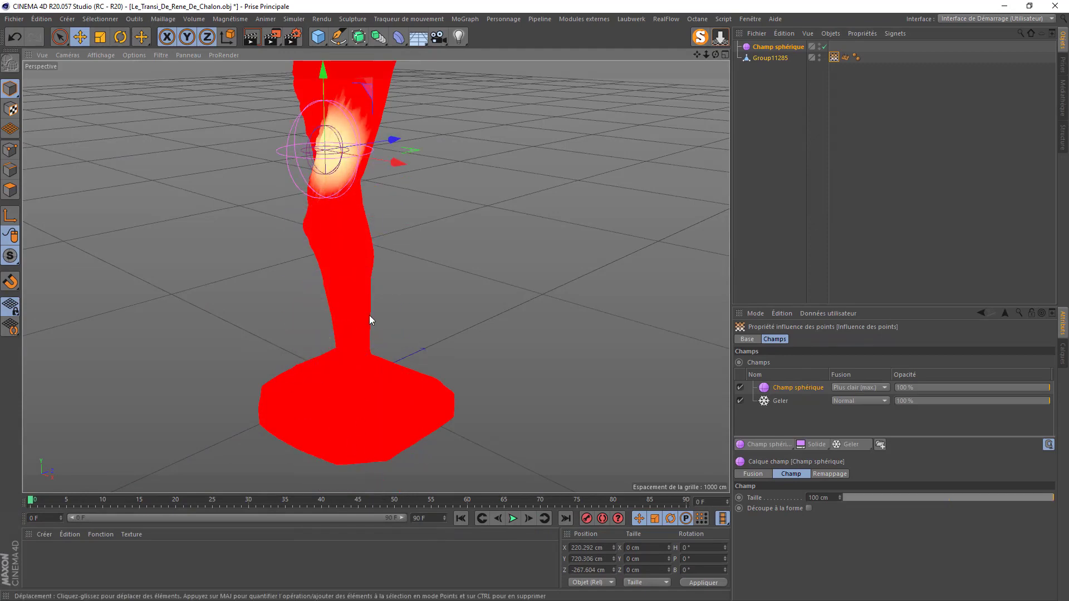
pyautogui.scroll(-10, 370, 315)
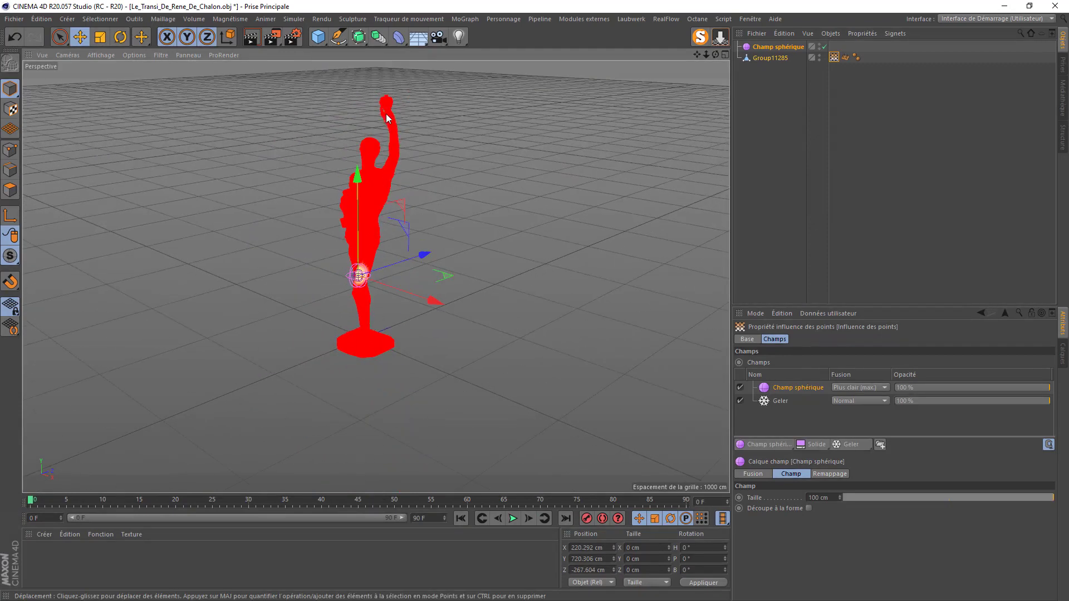
pyautogui.moveTo(362, 185); pyautogui.dragTo(366, 12)
pyautogui.scroll(5, 380, 138)
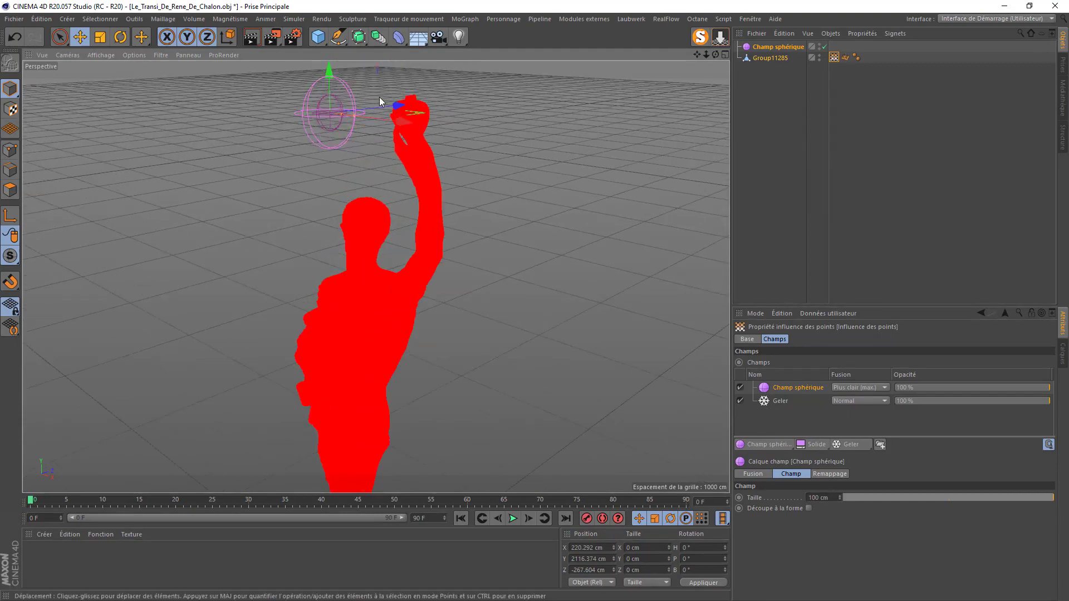
pyautogui.moveTo(388, 107); pyautogui.dragTo(461, 72)
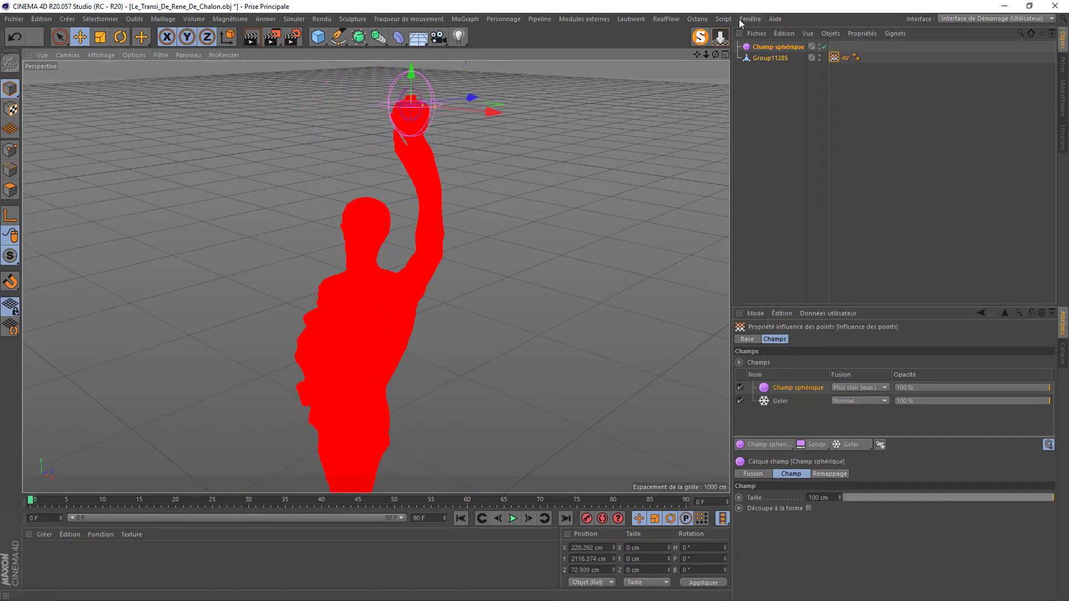
pyautogui.moveTo(716, 54); pyautogui.dragTo(646, 70)
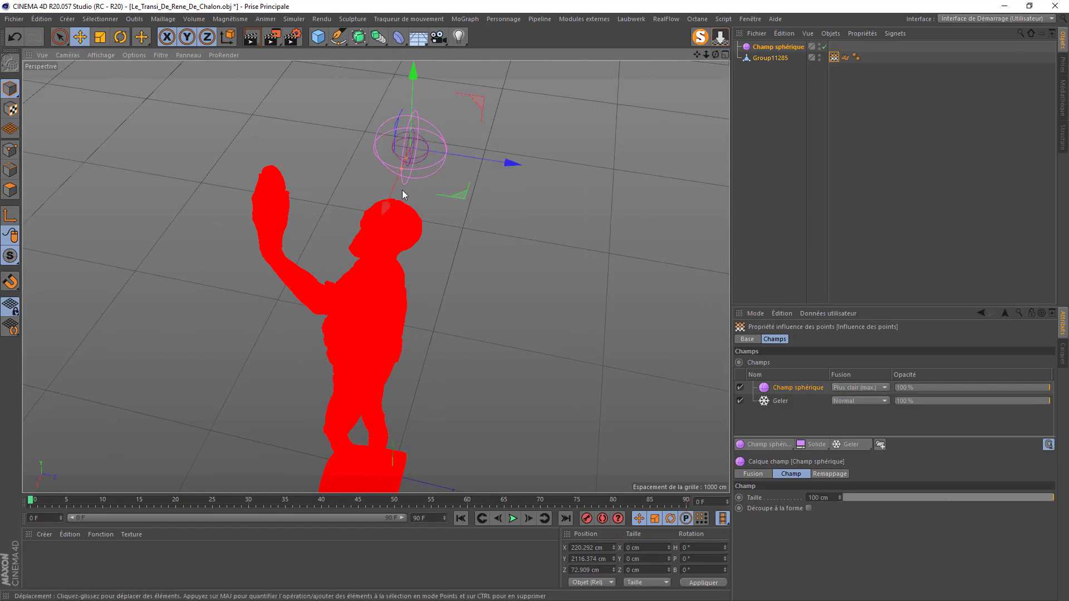
pyautogui.moveTo(402, 190); pyautogui.dragTo(356, 266)
pyautogui.moveTo(467, 218); pyautogui.dragTo(354, 196)
pyautogui.moveTo(265, 100); pyautogui.dragTo(264, 56)
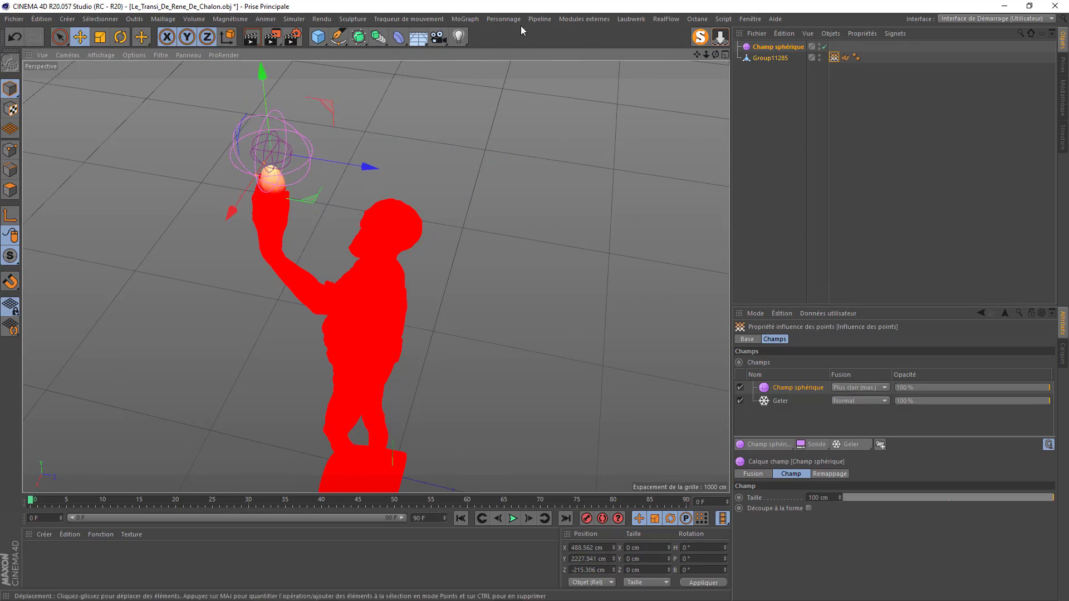
# Step: Set the Geler layer's mode to Croissance and play the animation to preview the spread along the raised arm
pyautogui.moveTo(716, 56); pyautogui.dragTo(490, 229)
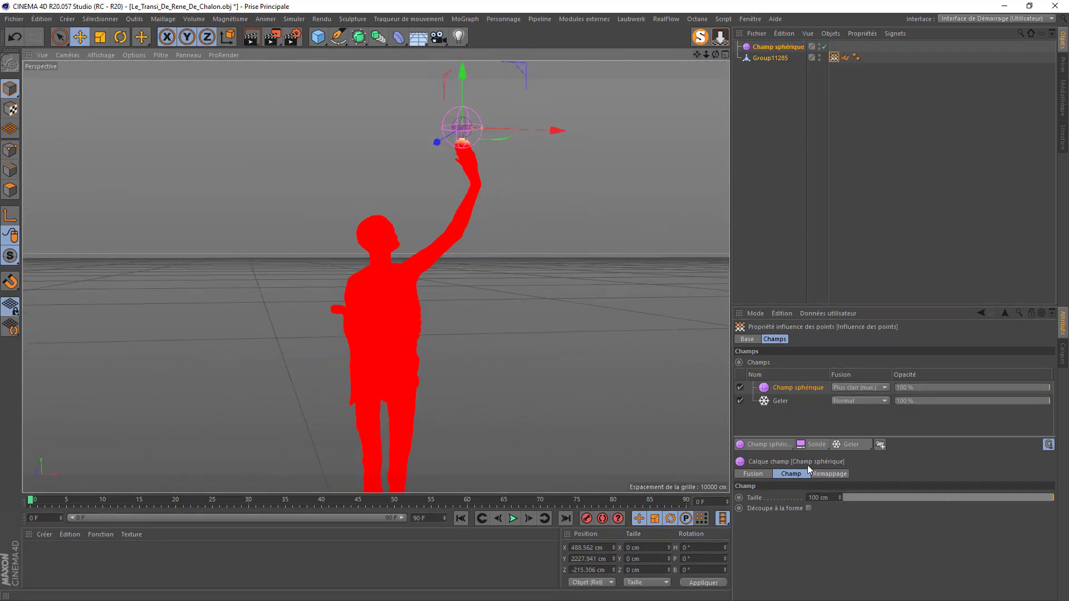
pyautogui.click(780, 401)
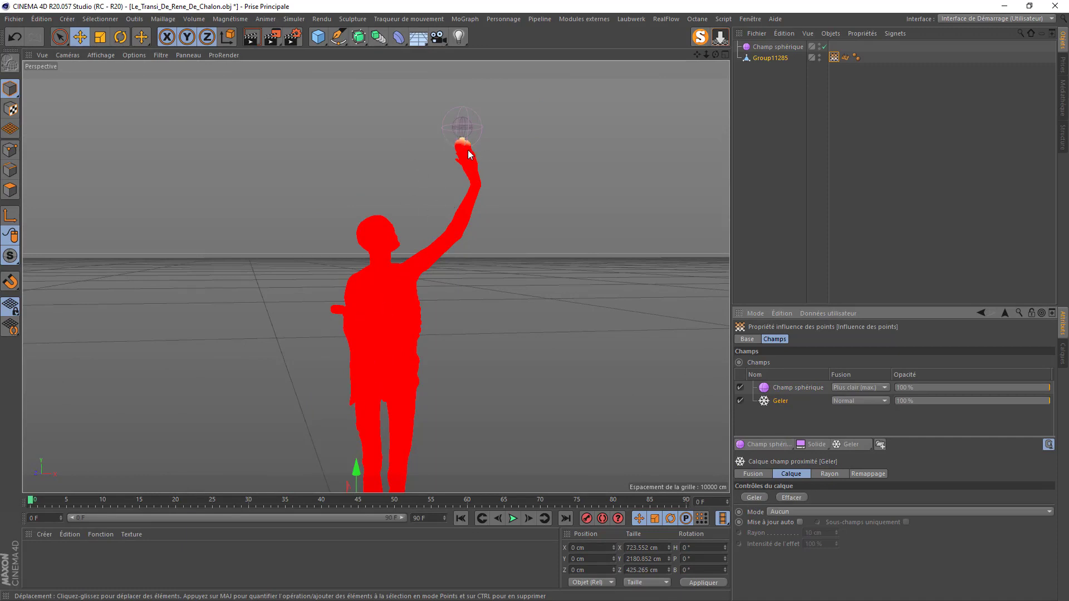
pyautogui.click(781, 513)
pyautogui.click(784, 570)
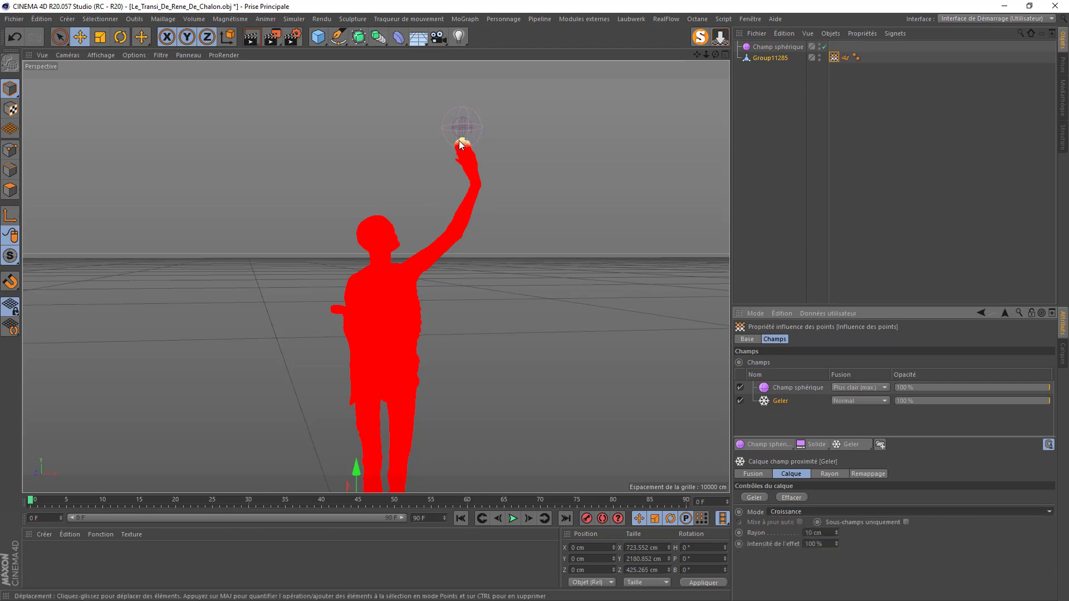
pyautogui.click(512, 518)
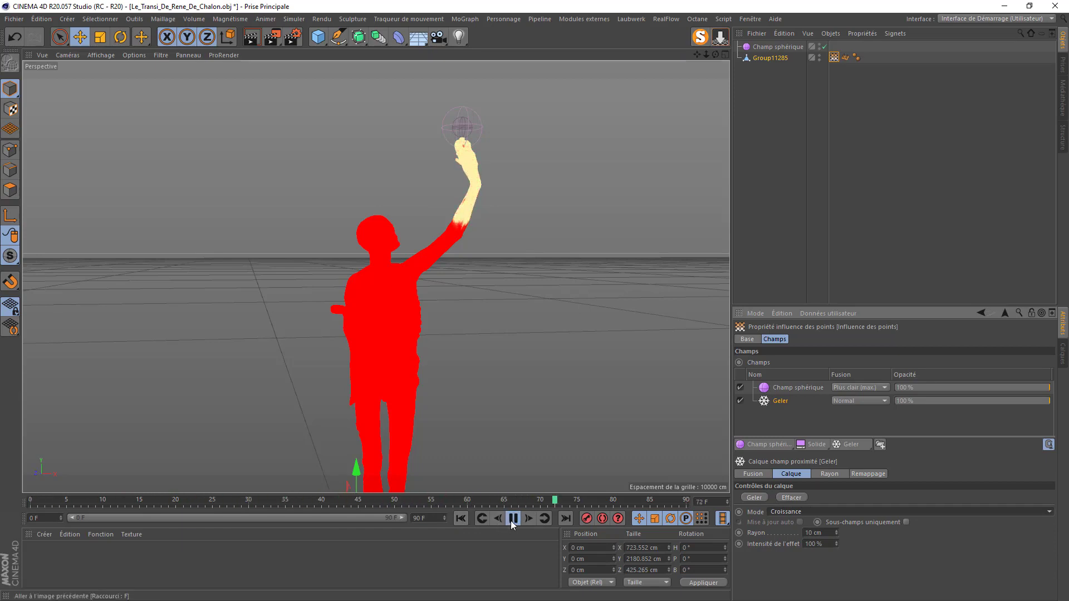
pyautogui.click(513, 519)
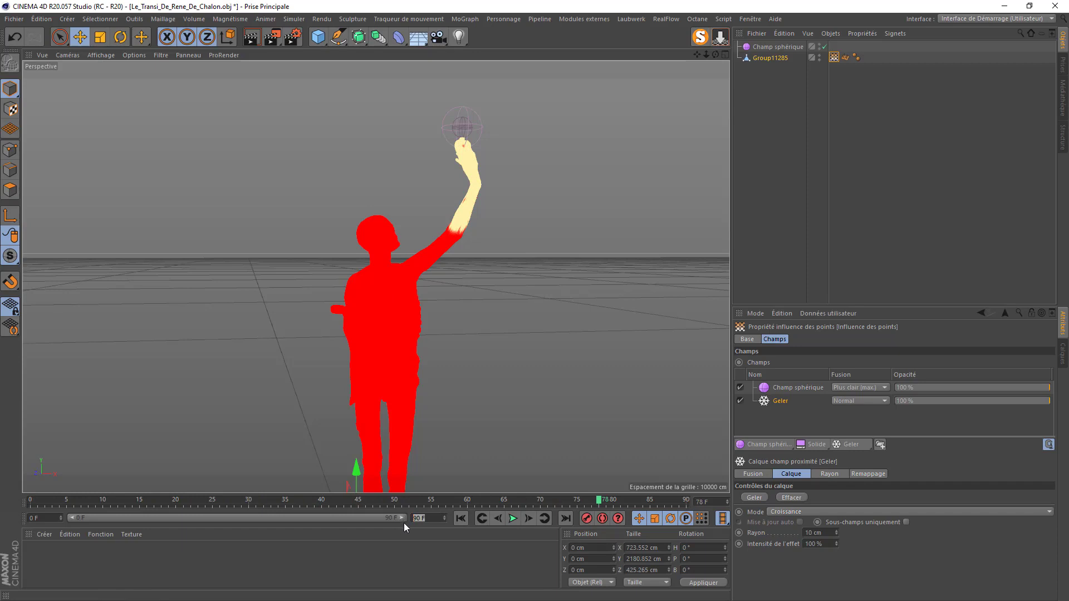
# Step: Extend the animation and its preview range to frame 250 and play the spread further
pyautogui.write('250')
pyautogui.click(418, 546)
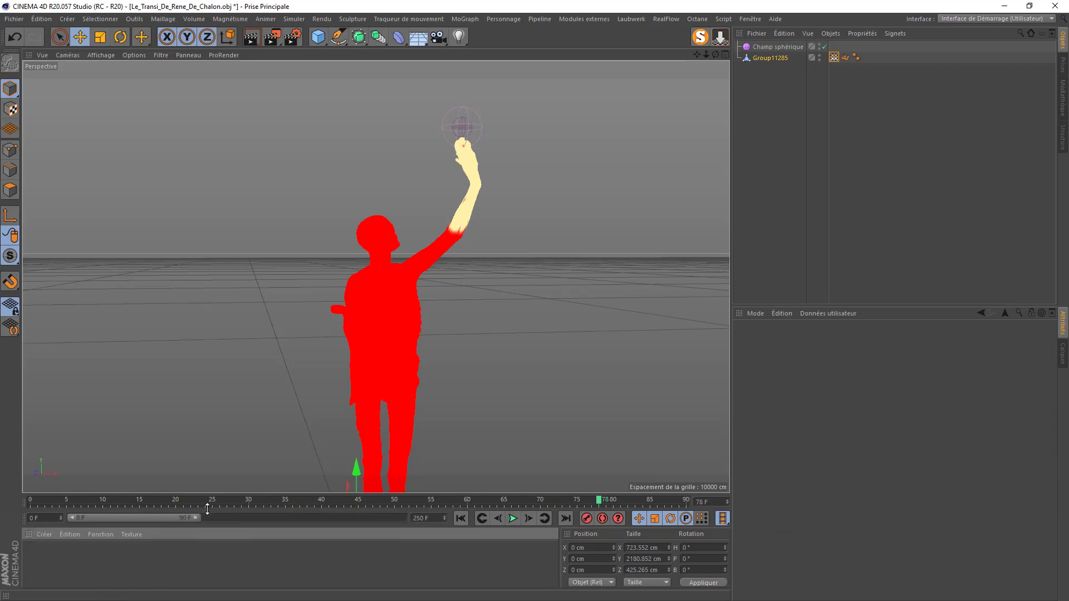
pyautogui.moveTo(193, 517); pyautogui.dragTo(403, 518)
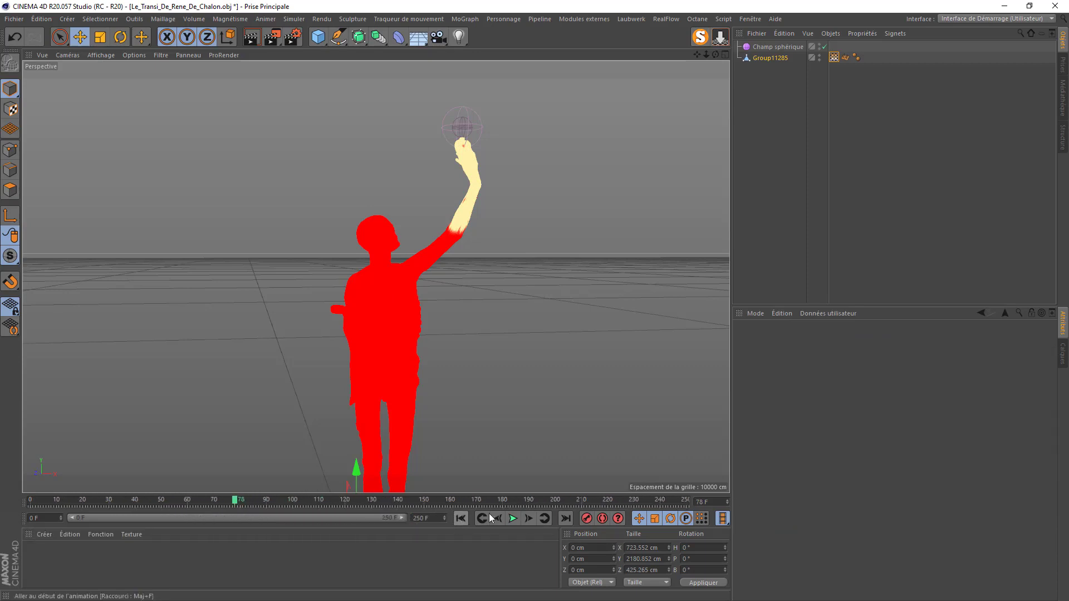
pyautogui.click(510, 518)
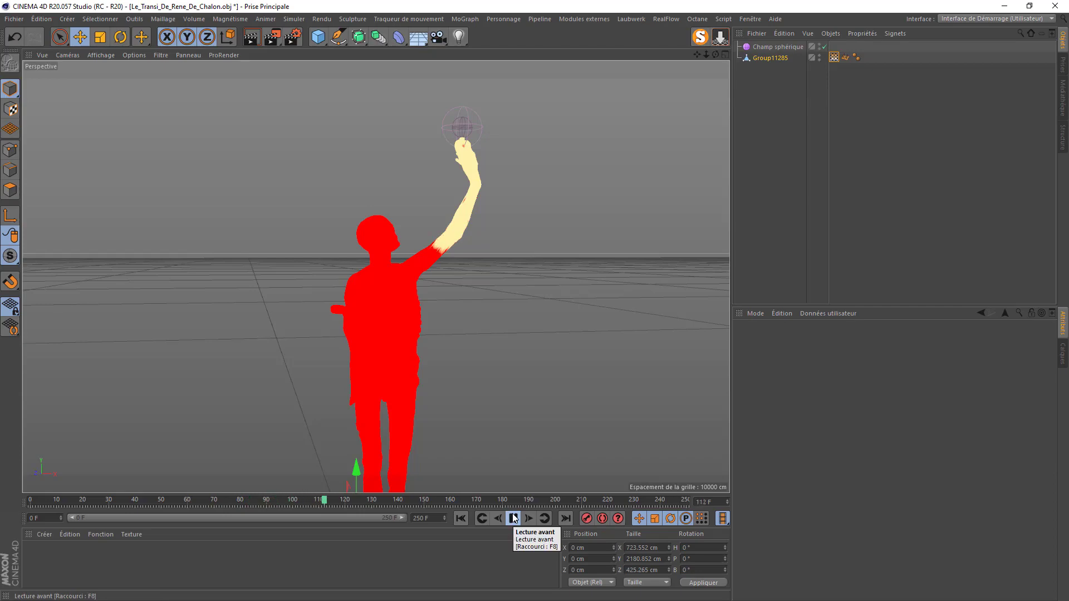
pyautogui.click(513, 518)
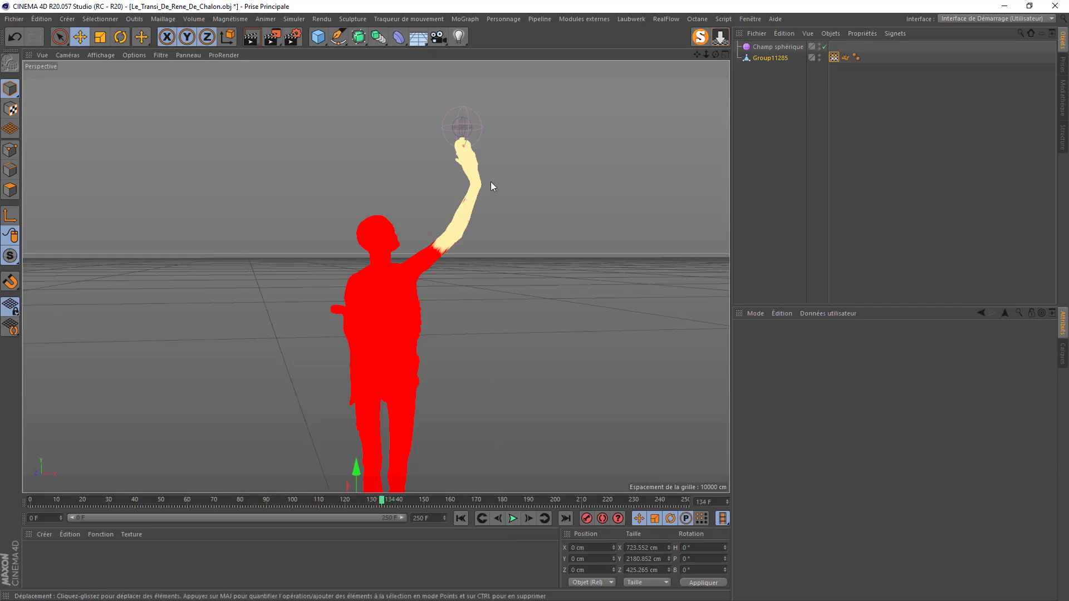
# Step: Set the Geler layer's growth radius (Rayon) to 30 cm in the statue's point influence property
pyautogui.keyDown('alt'); pyautogui.moveTo(640, 89); pyautogui.dragTo(421, 243); pyautogui.keyUp('alt')
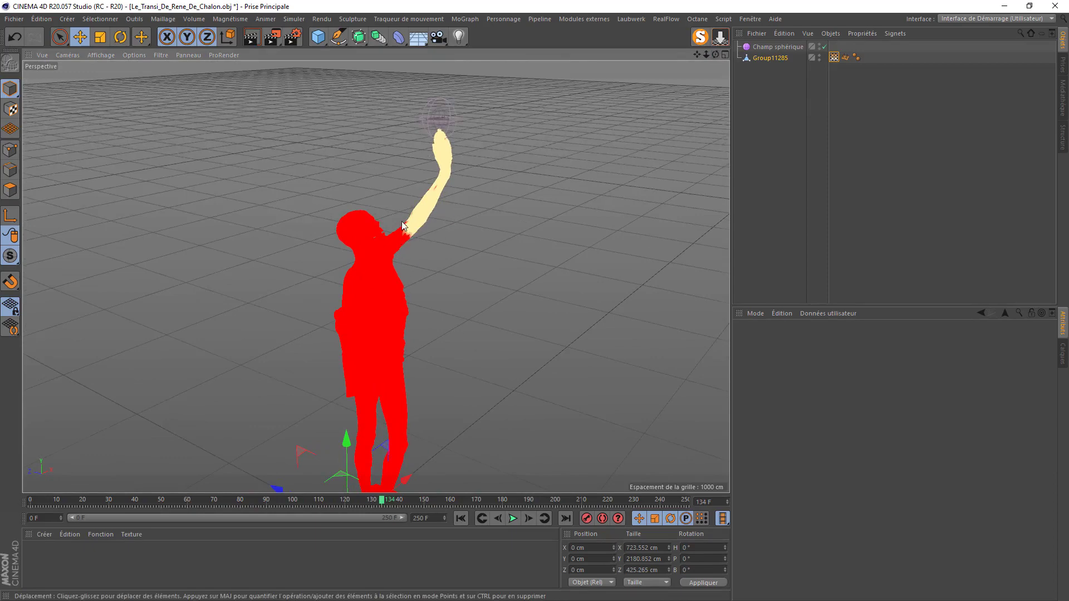
pyautogui.scroll(4, 403, 225)
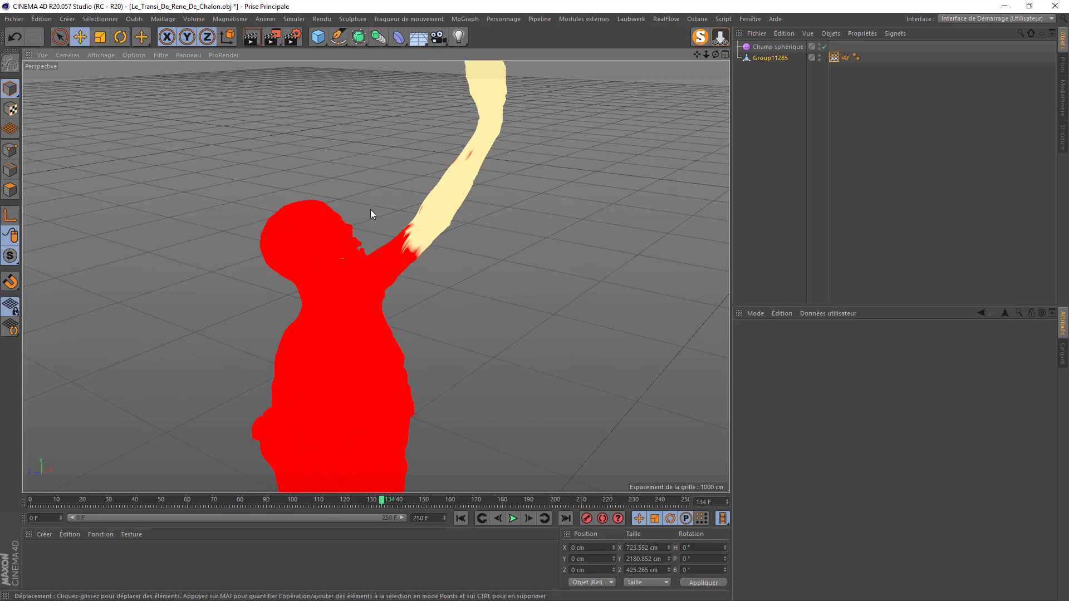
pyautogui.click(833, 57)
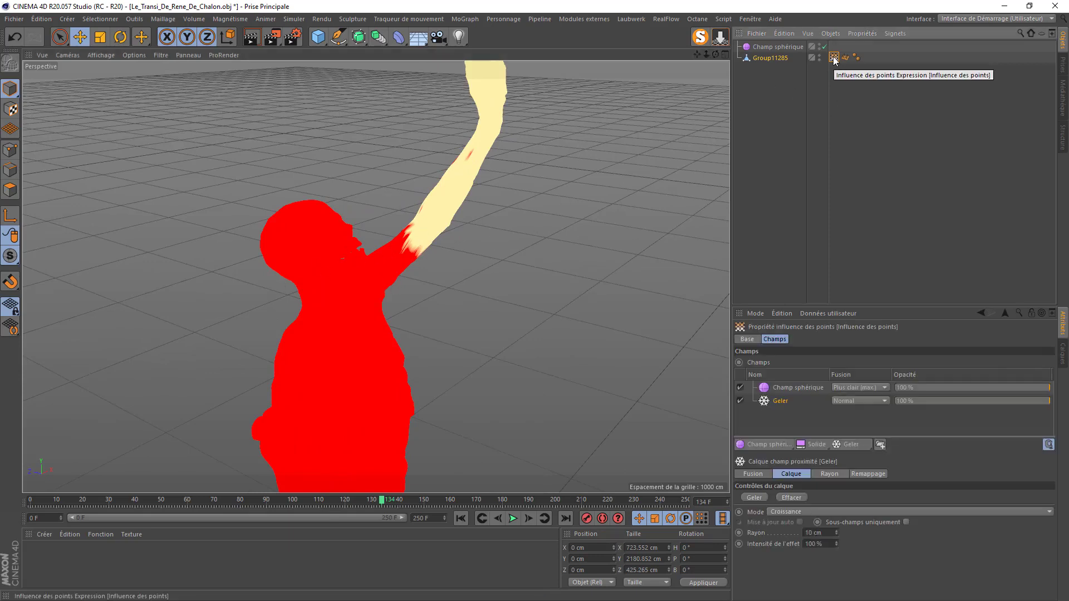
pyautogui.click(771, 432)
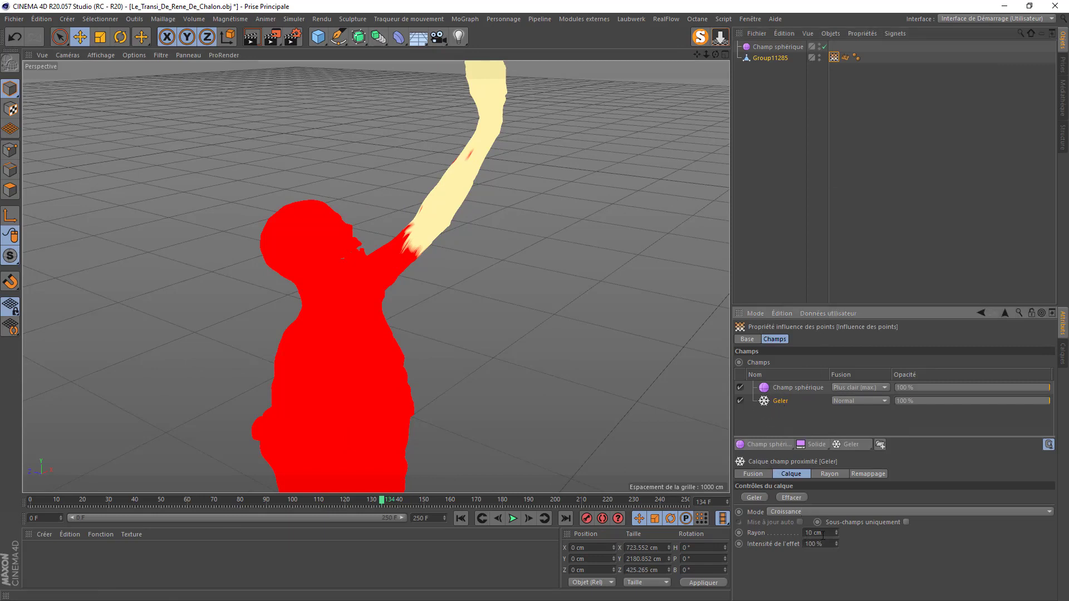
pyautogui.write('30')
pyautogui.press('Return')
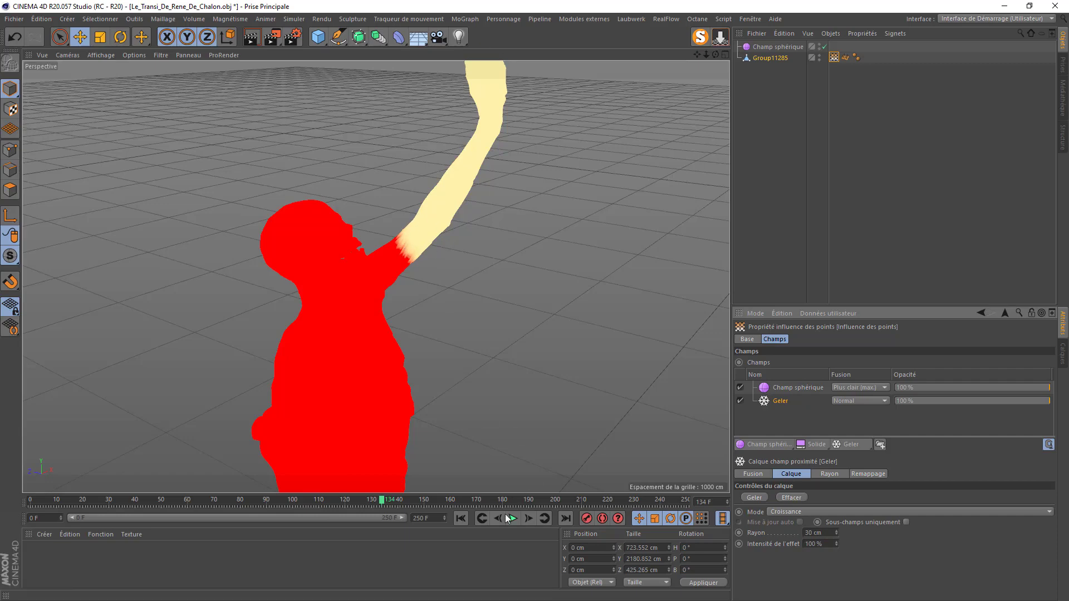
# Step: Play the animation to follow the spread down to the statue's base, and return to the first frame
pyautogui.press('F8')
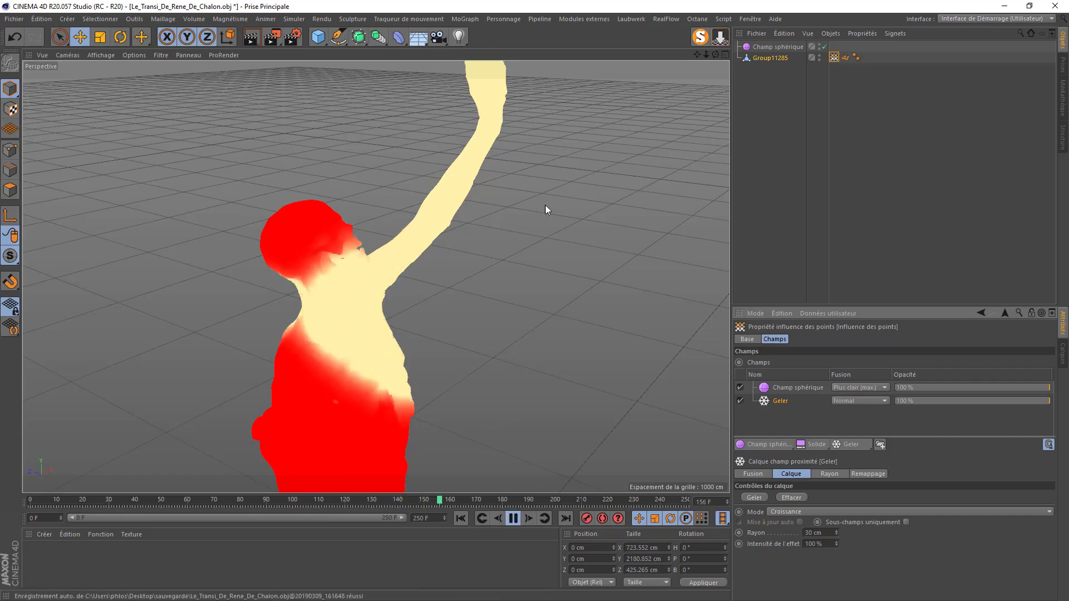
pyautogui.scroll(-2, 330, 293)
pyautogui.scroll(-2, 331, 295)
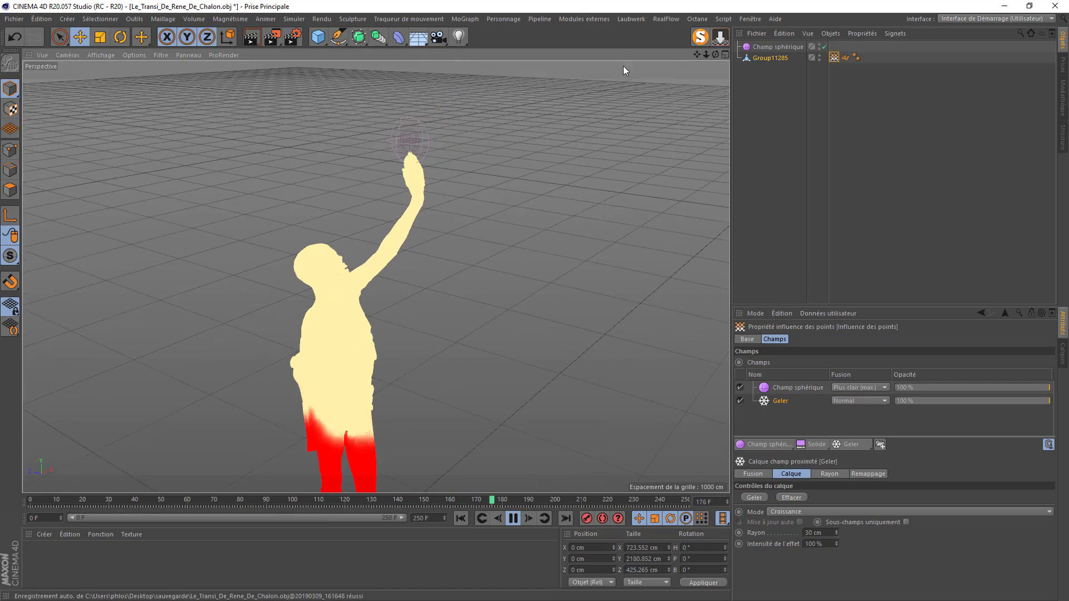
pyautogui.keyDown('alt'); pyautogui.moveTo(375, 277); pyautogui.dragTo(371, 56, button='middle'); pyautogui.keyUp('alt')
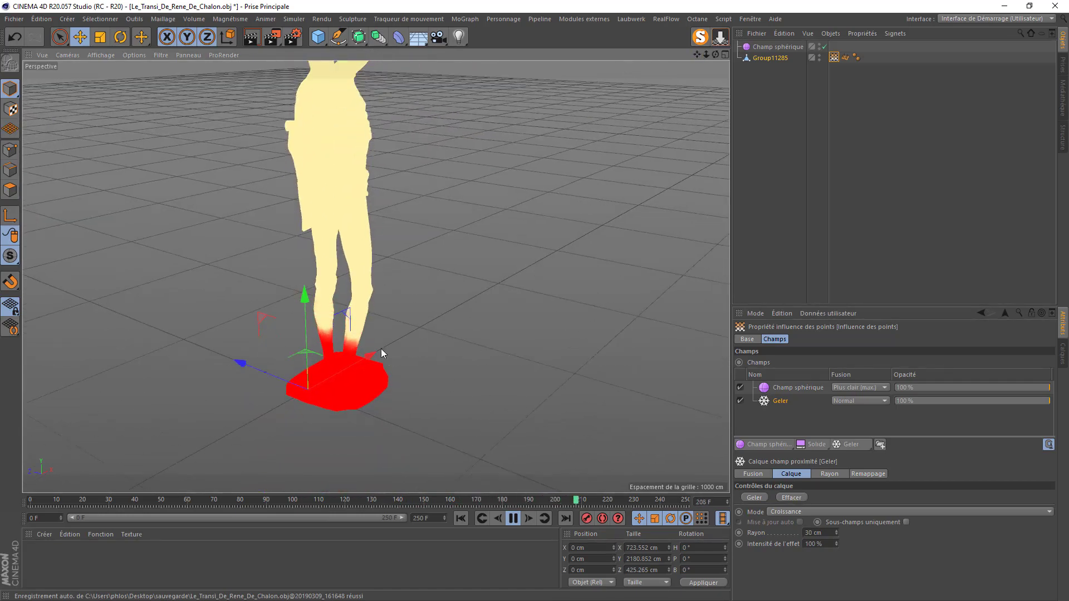
pyautogui.click(513, 519)
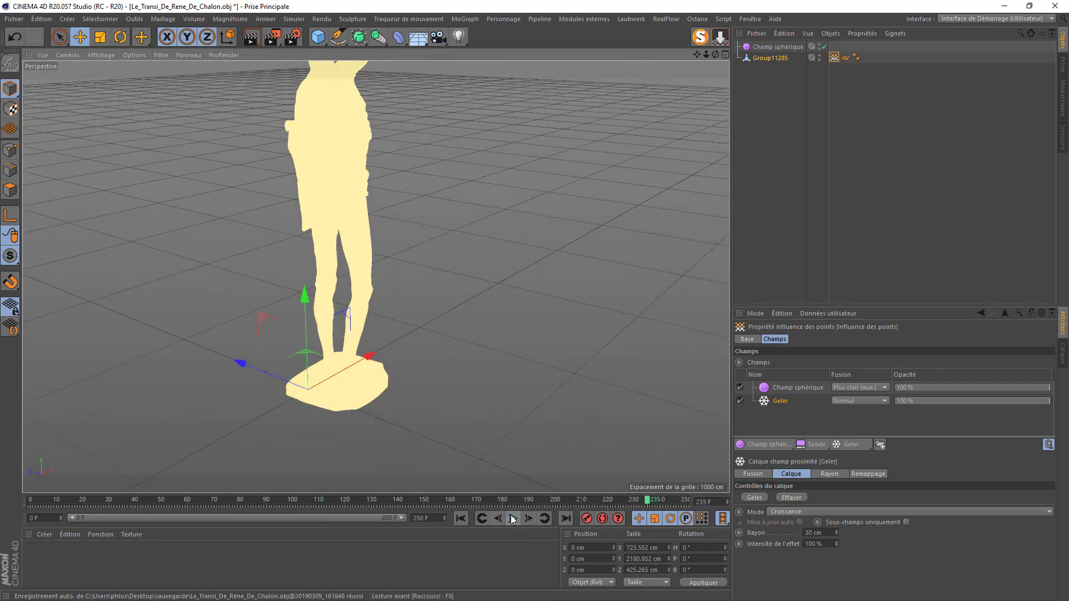
pyautogui.click(461, 518)
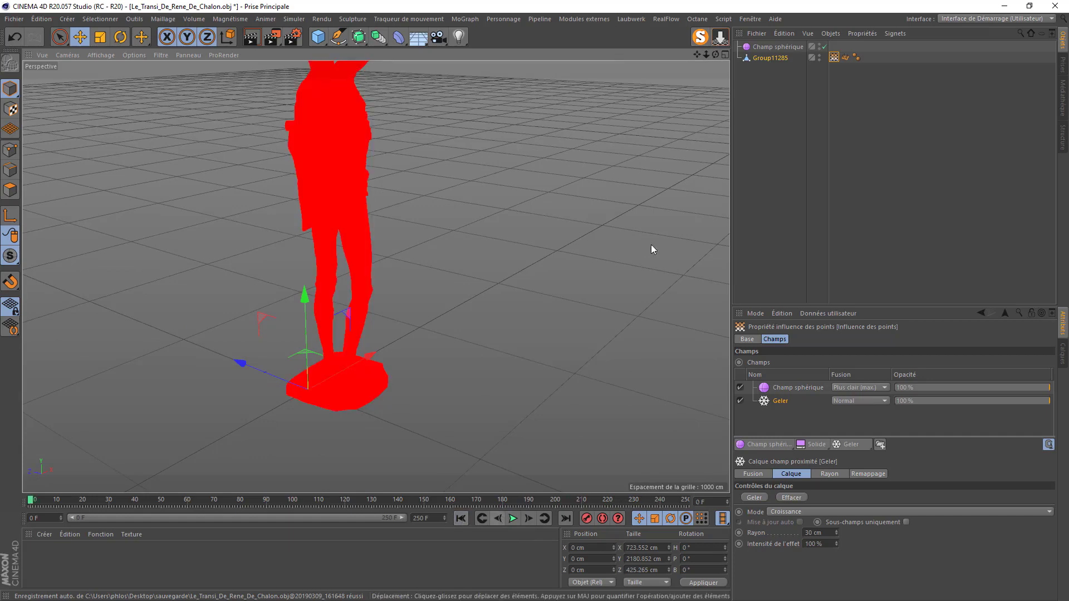
# Step: Frame the whole statue, replay the spread from the hand, and return to frame 0
pyautogui.keyDown('alt'); pyautogui.moveTo(376, 276); pyautogui.dragTo(376, 276); pyautogui.keyUp('alt')
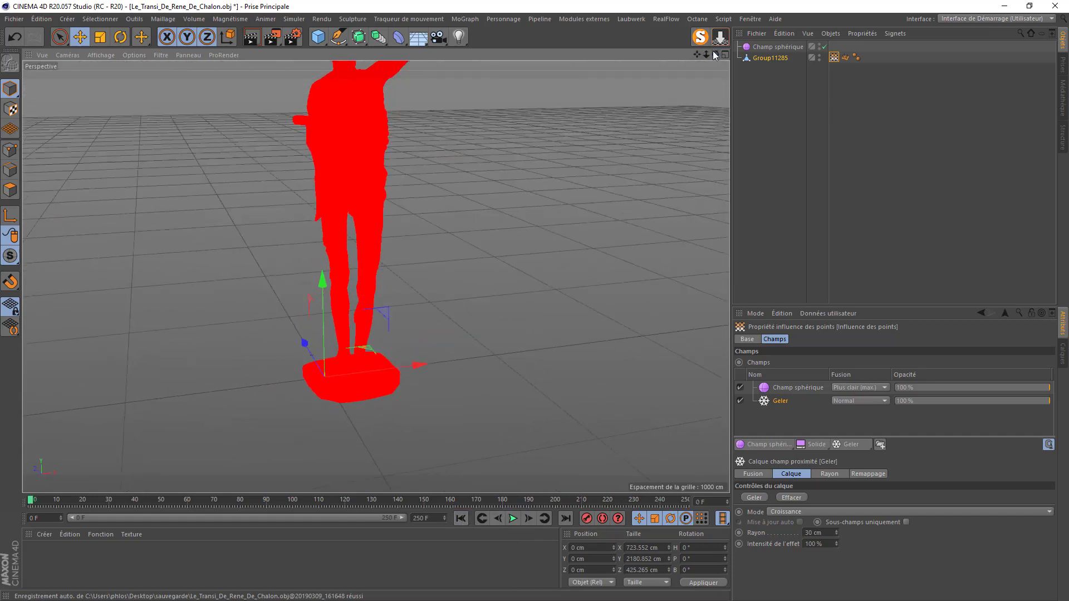
pyautogui.keyDown('alt'); pyautogui.moveTo(376, 277); pyautogui.dragTo(377, 277, button='right'); pyautogui.keyUp('alt')
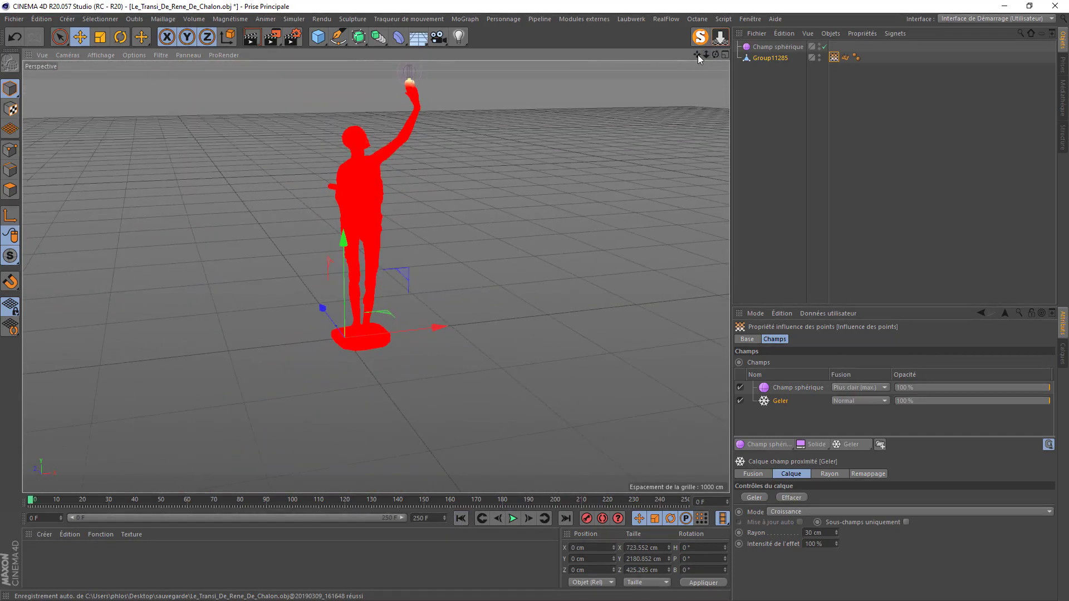
pyautogui.keyDown('alt'); pyautogui.moveTo(376, 276); pyautogui.dragTo(394, 328, button='middle'); pyautogui.keyUp('alt')
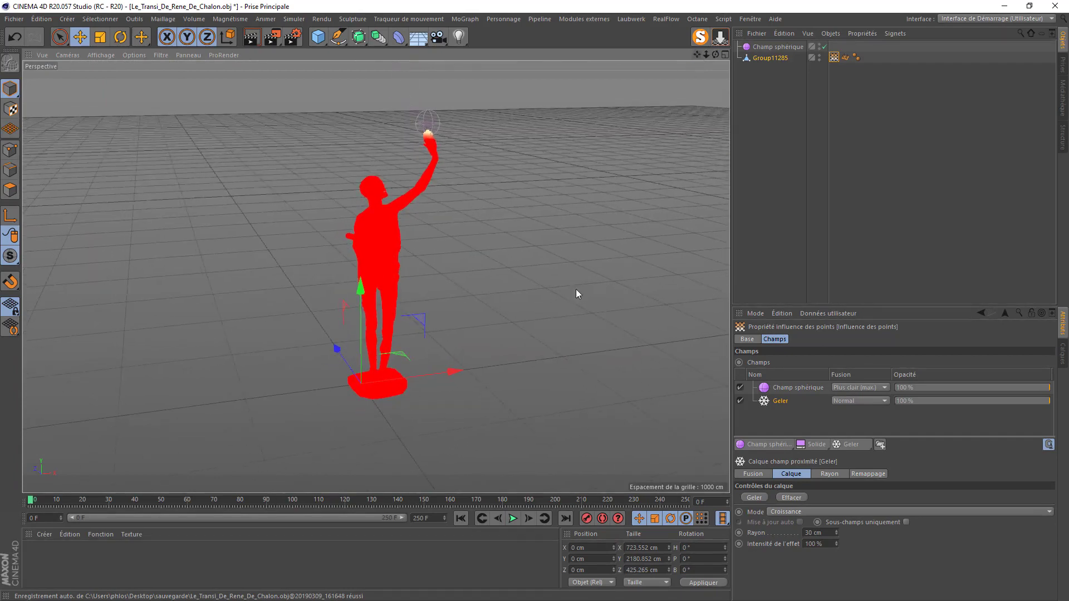
pyautogui.click(513, 519)
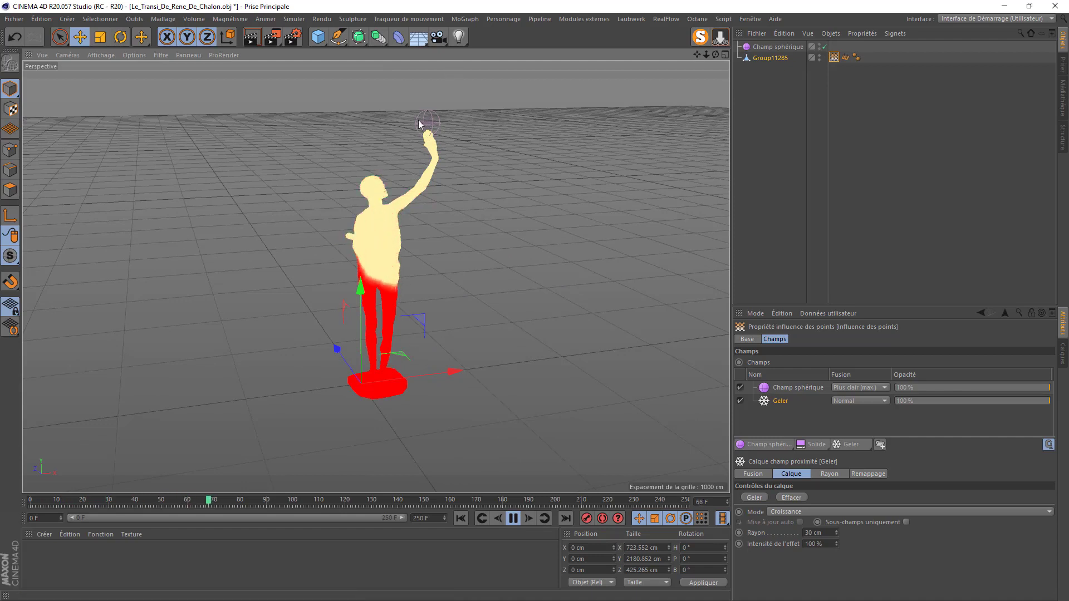
pyautogui.click(511, 520)
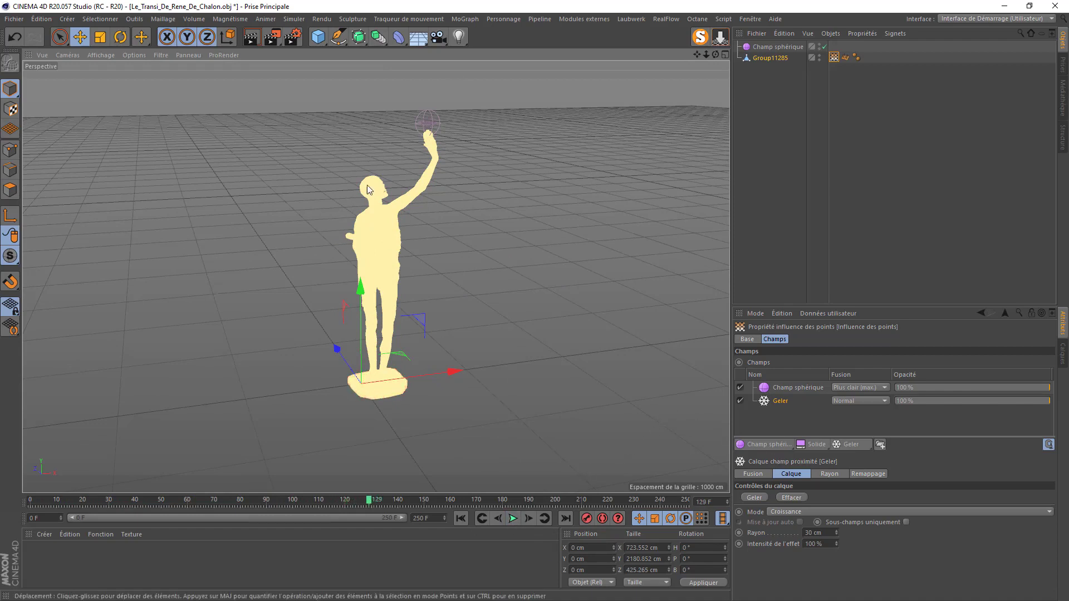
pyautogui.click(462, 518)
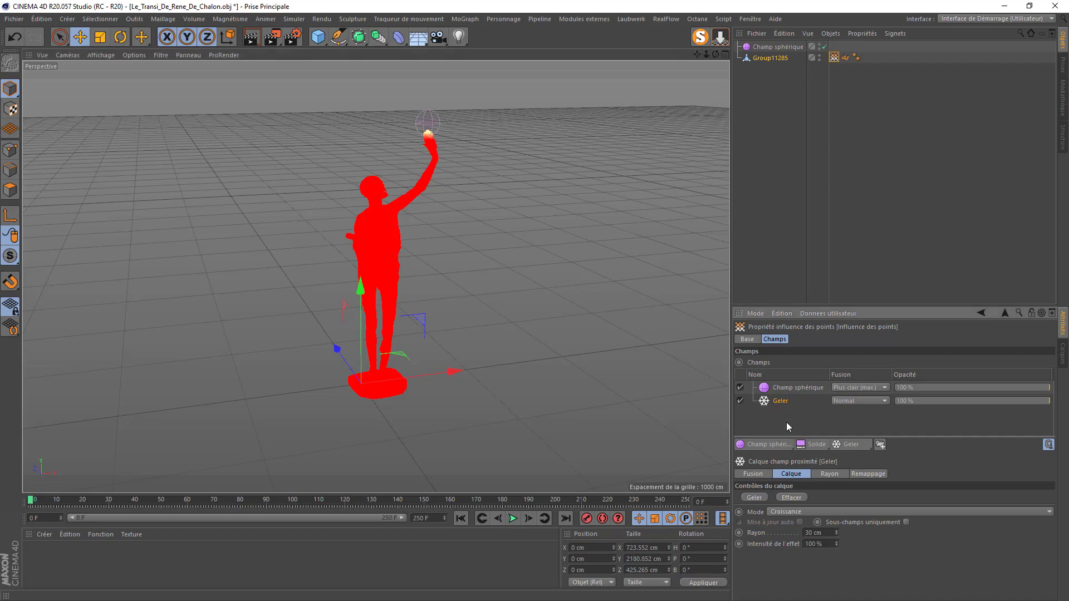
# Step: Add a Champ randomisation as a sub-field of the Geler layer's radius and set its randomisation mode to Bruit
pyautogui.click(829, 474)
pyautogui.click(755, 567)
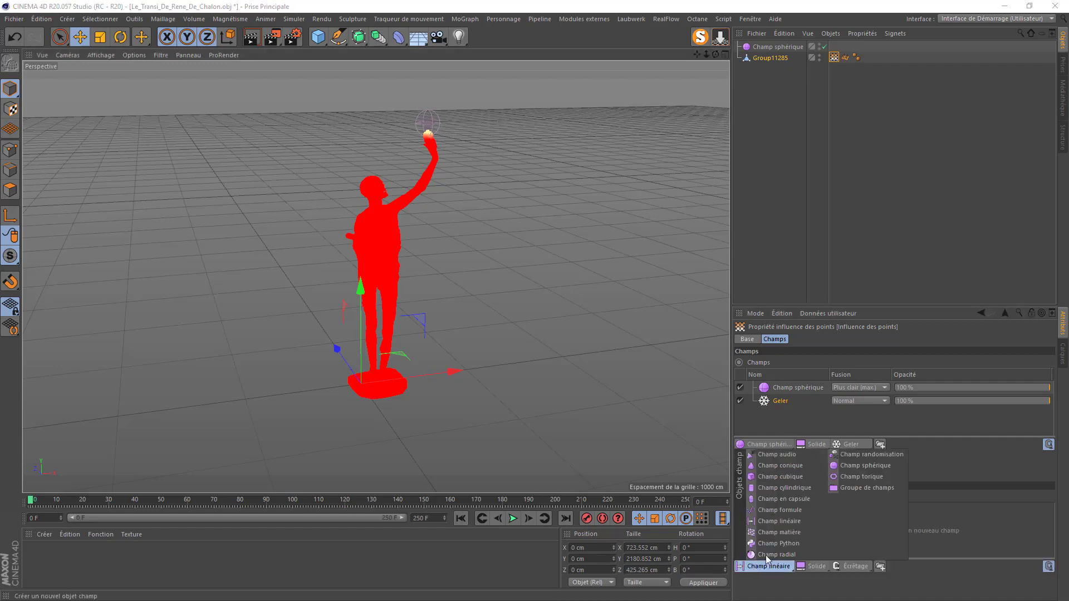
pyautogui.click(849, 455)
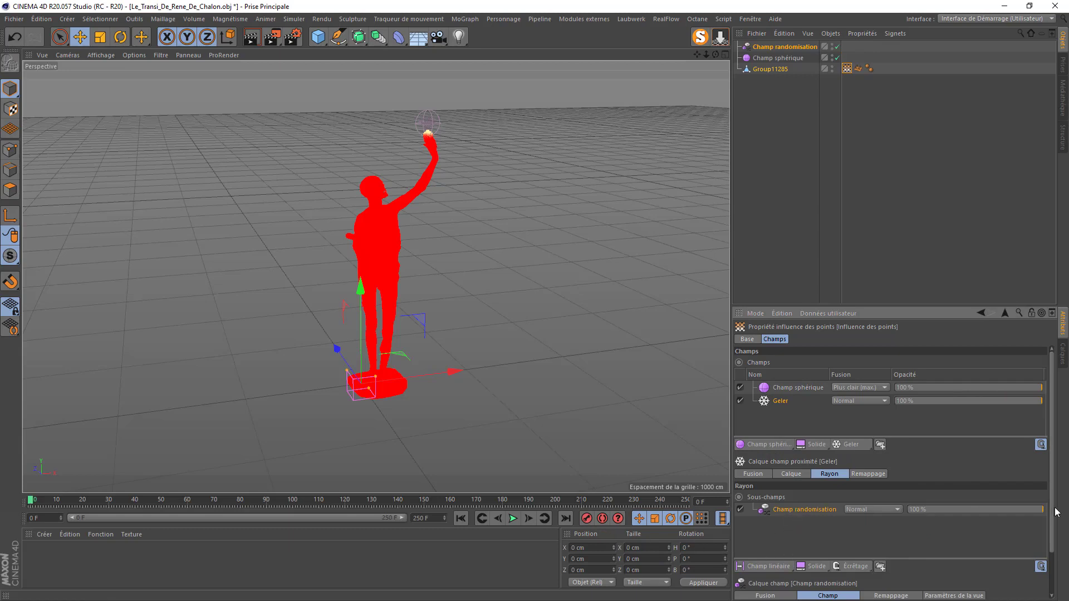
pyautogui.scroll(-2, 1056, 508)
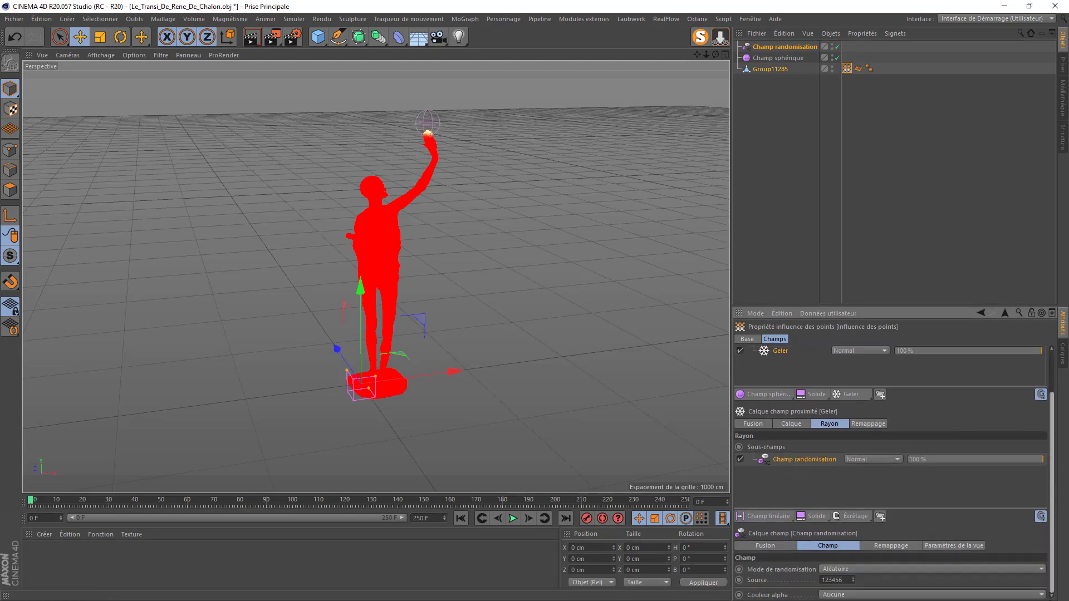
pyautogui.click(830, 570)
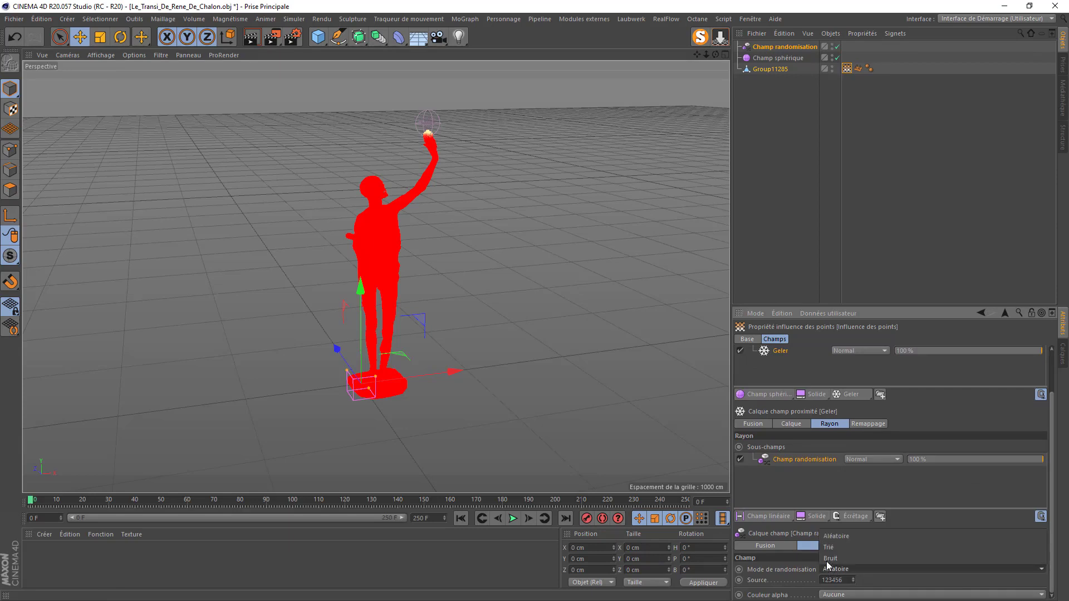
pyautogui.click(829, 559)
# Step: Set the random field's noise type to Buya
pyautogui.scroll(-2, 1056, 517)
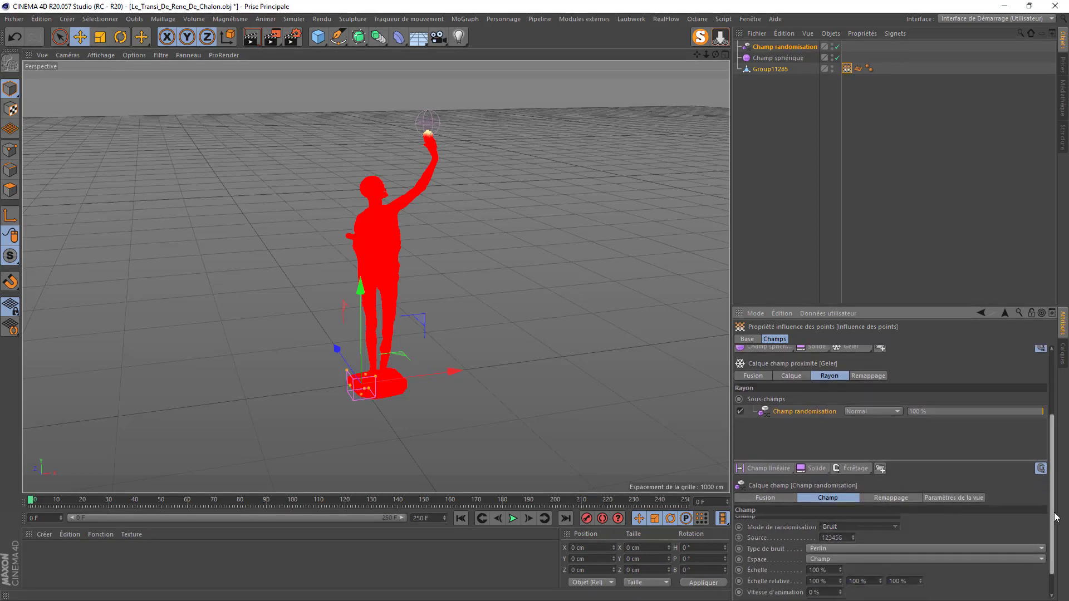
pyautogui.scroll(-1, 1056, 517)
pyautogui.click(836, 512)
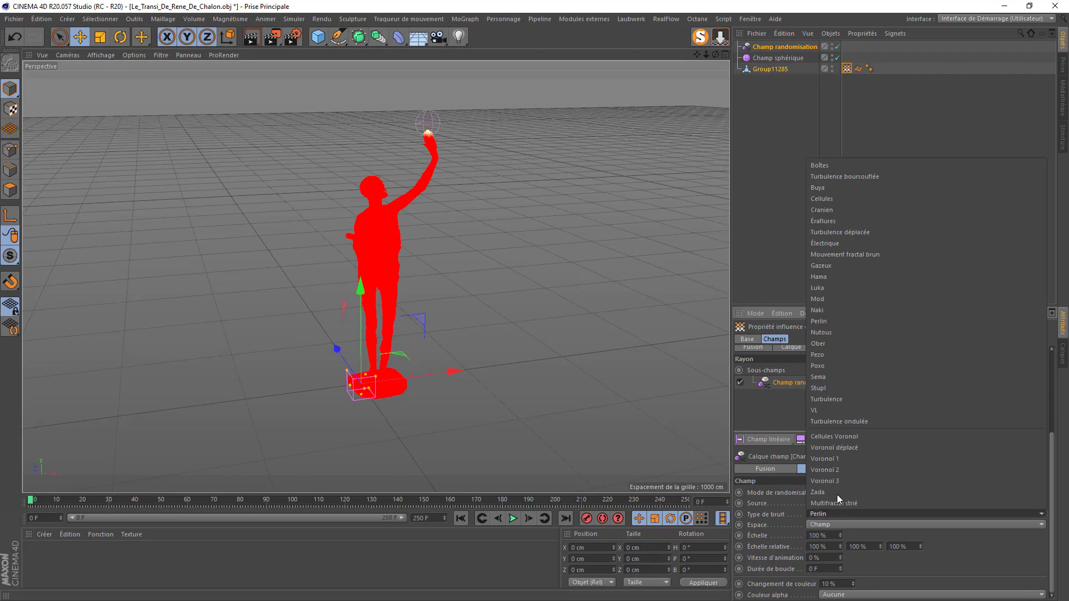
pyautogui.click(831, 188)
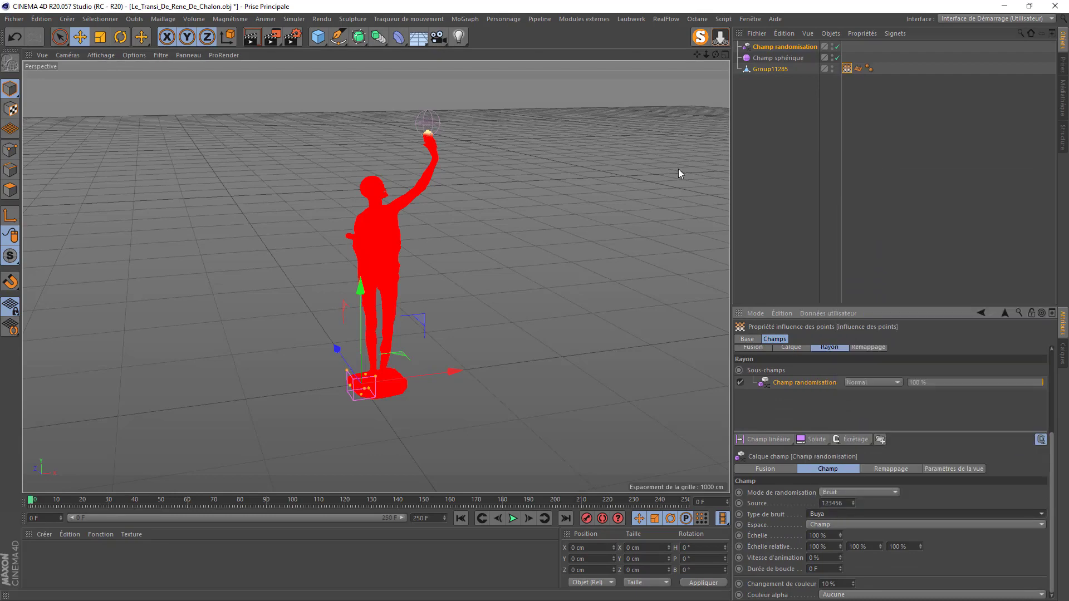
# Step: Set the random field's noise scale to 500 % and the second component of its relative scale to 250 %
pyautogui.scroll(5, 426, 122)
pyautogui.scroll(10, 426, 123)
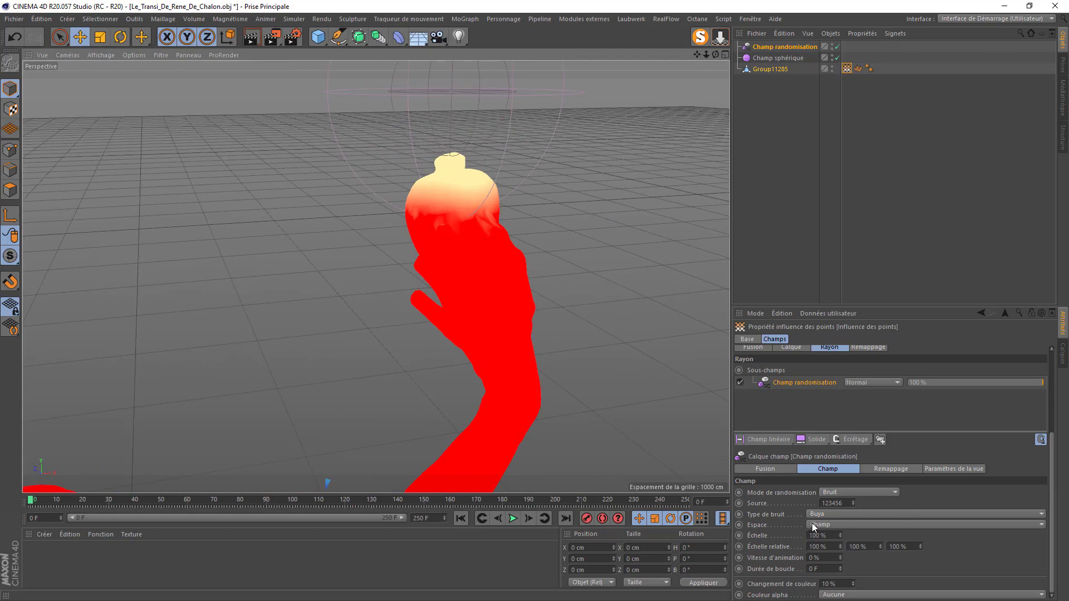
pyautogui.doubleClick(819, 536)
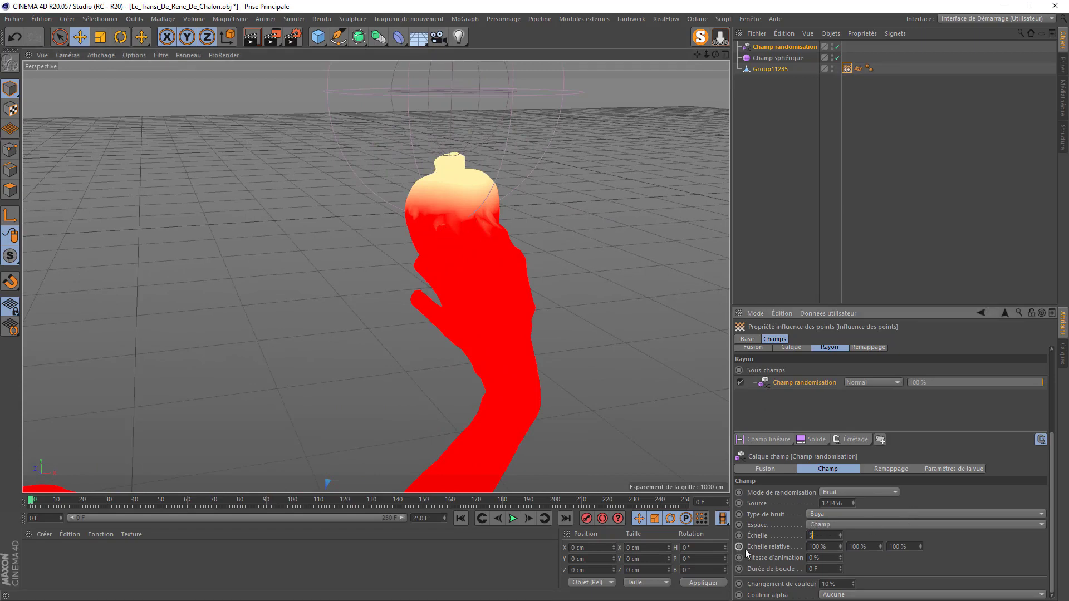
pyautogui.write('500')
pyautogui.doubleClick(870, 546)
pyautogui.write('250')
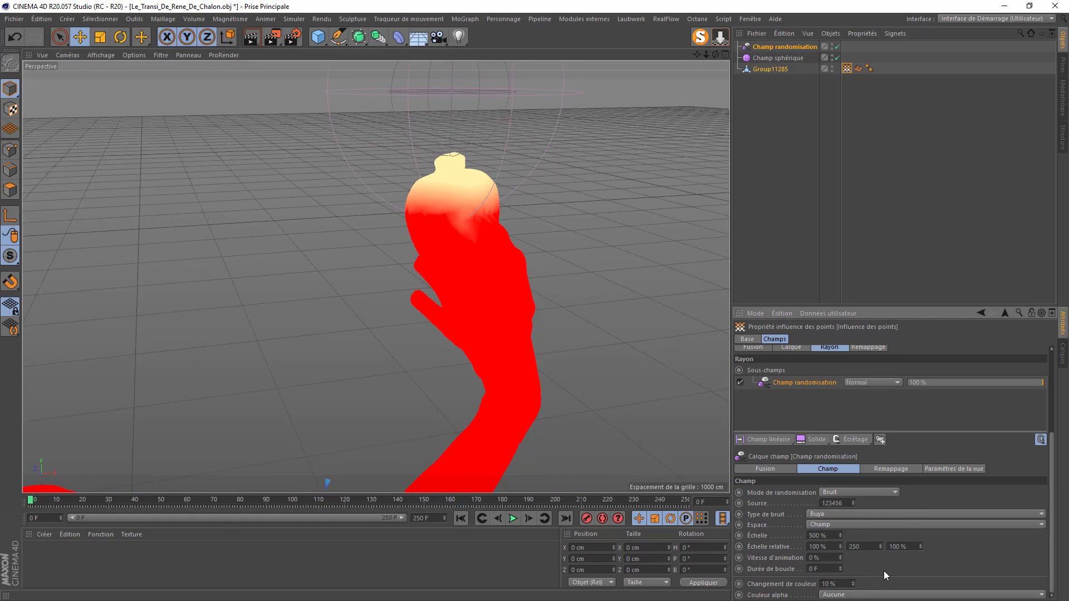
pyautogui.press('Return')
# Step: Play the animation with the statue in frame to check how the rescaled noise affects the spread, and stop
pyautogui.scroll(-8, 591, 222)
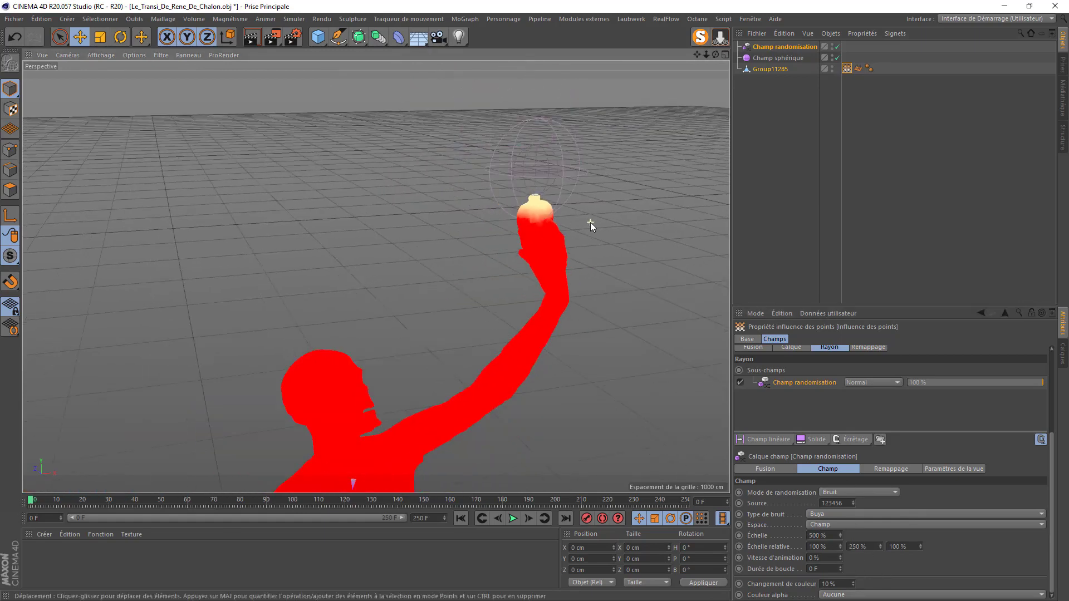
pyautogui.moveTo(696, 54); pyautogui.dragTo(452, 539)
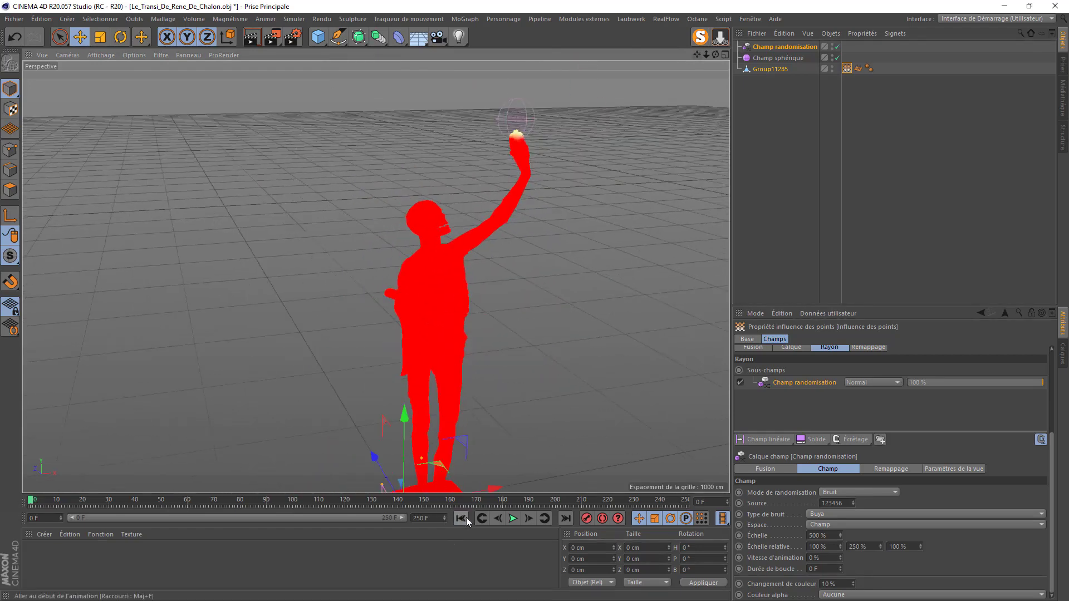
pyautogui.click(513, 519)
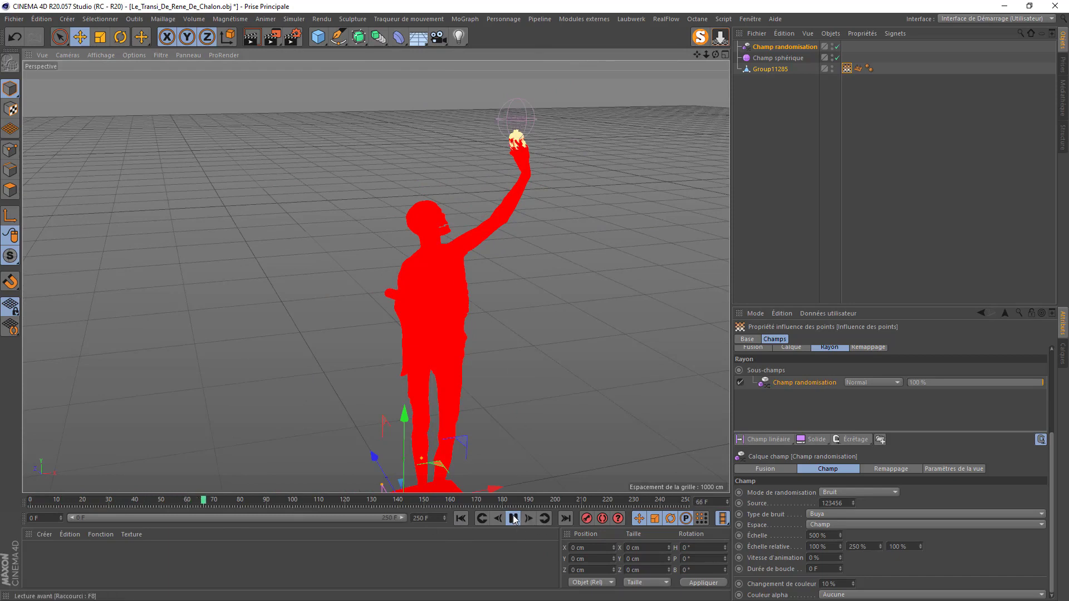
pyautogui.click(513, 518)
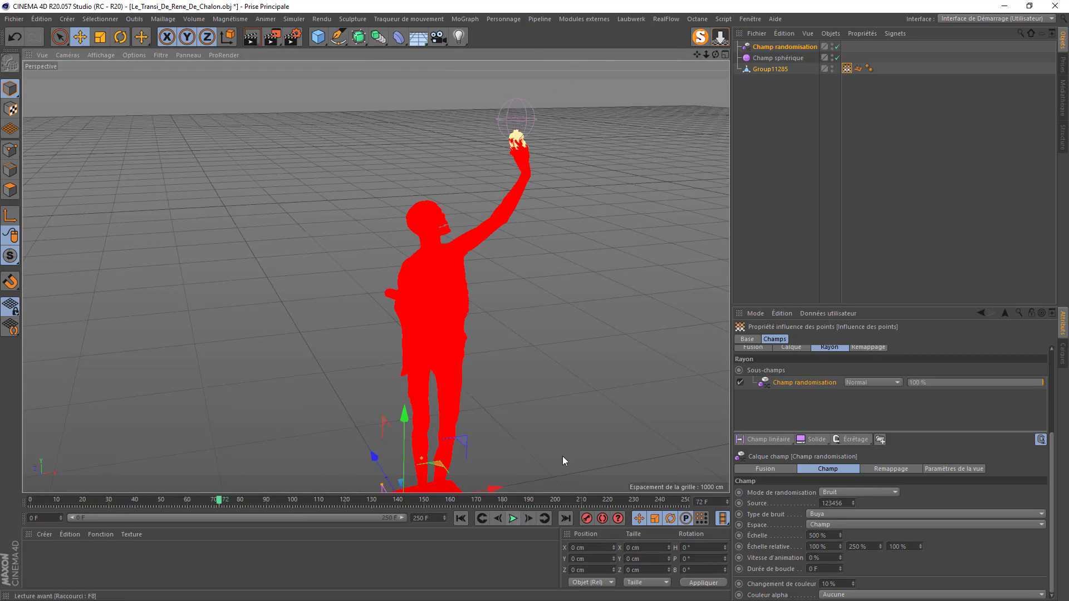
# Step: Set the Geler layer's radius to 50 cm and replay the spread from the first frame
pyautogui.click(848, 68)
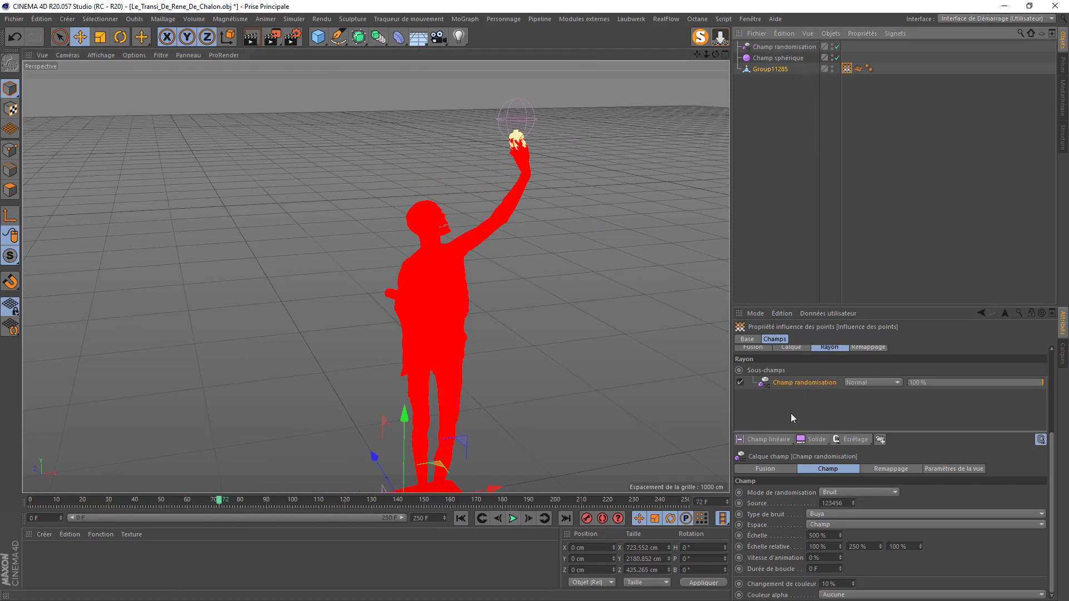
pyautogui.click(796, 348)
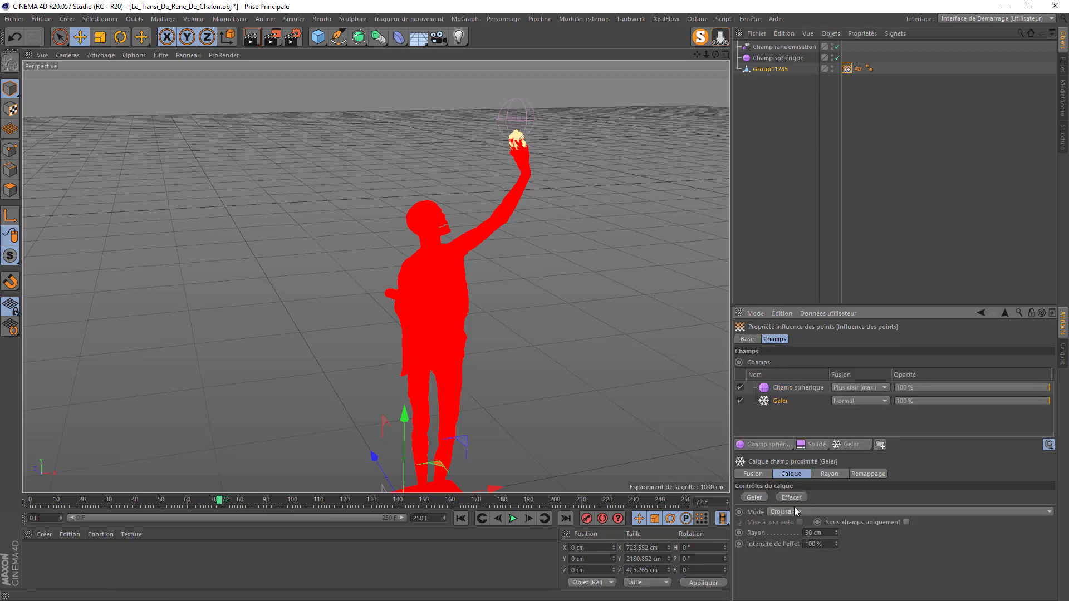
pyautogui.write('50')
pyautogui.click(461, 518)
pyautogui.click(513, 519)
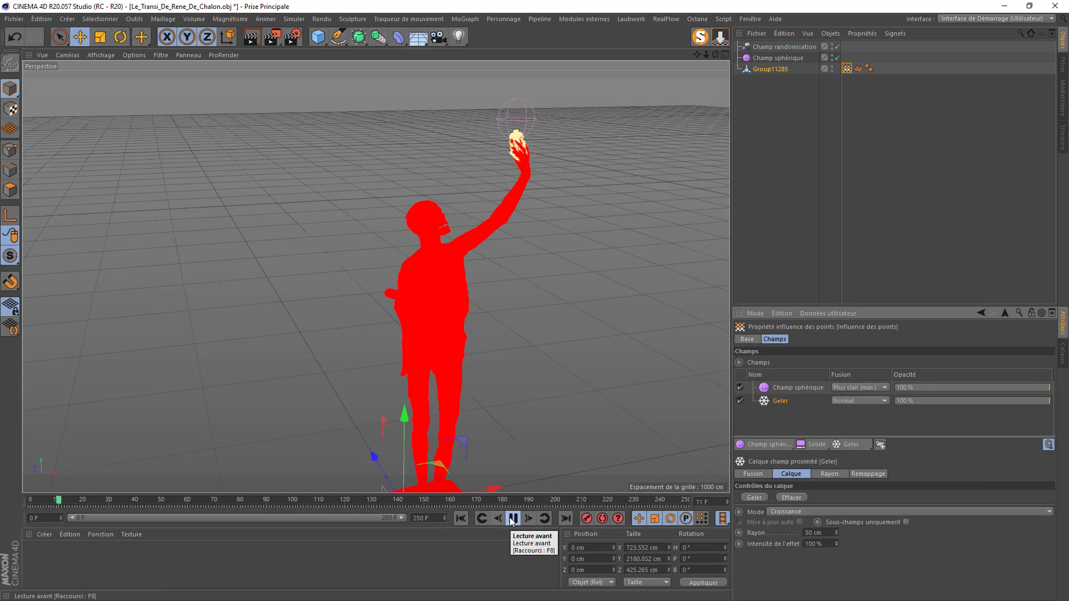
pyautogui.click(512, 519)
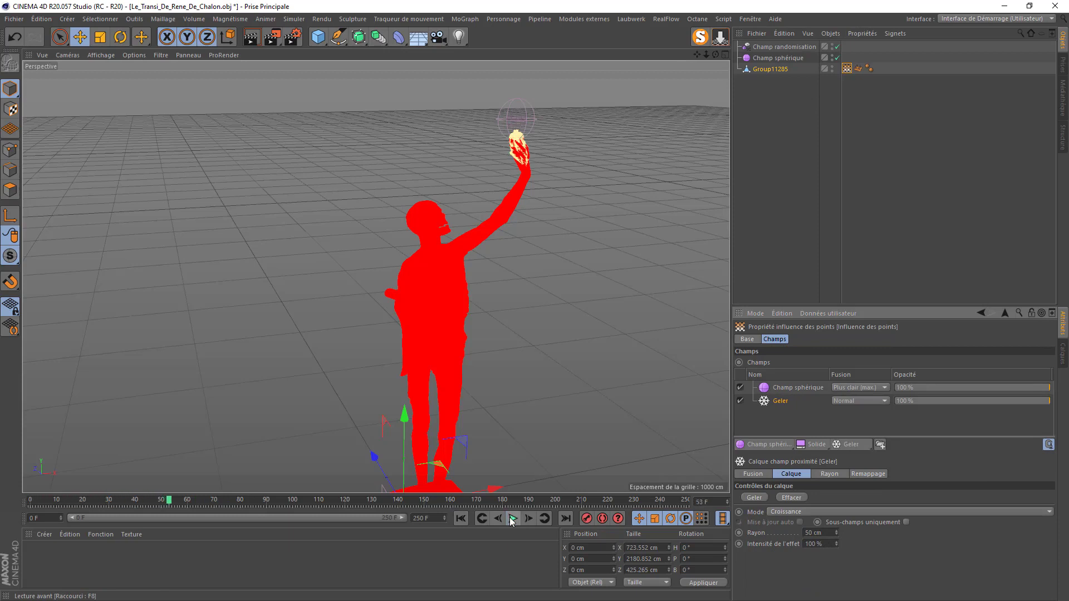
# Step: Set the Geler layer's radius to 65 cm, replay the spread from the first frame, and inspect the pattern on the upper body
pyautogui.click(824, 533)
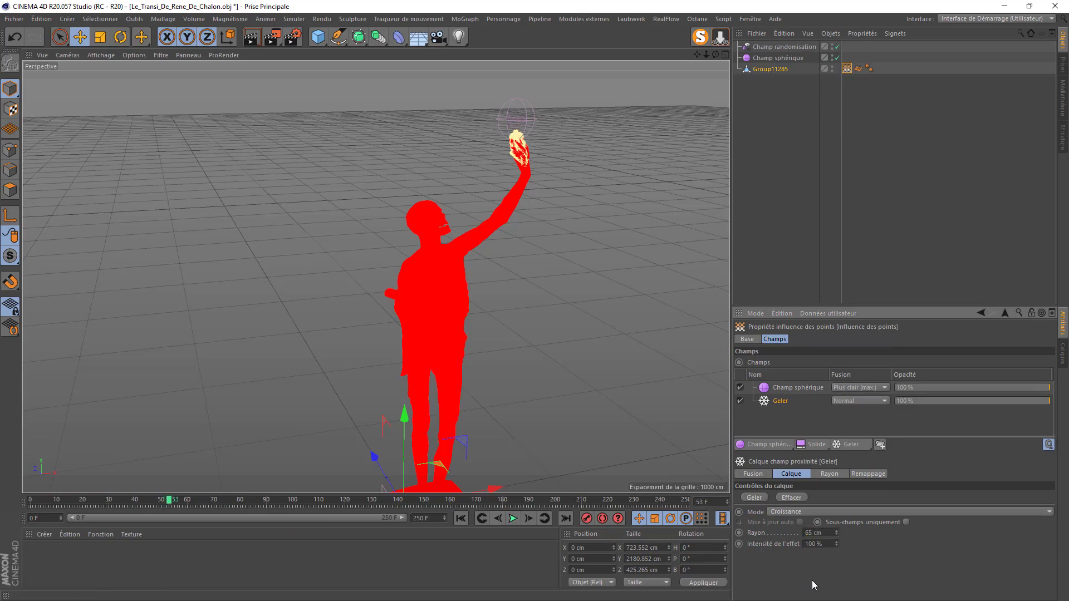
pyautogui.click(461, 519)
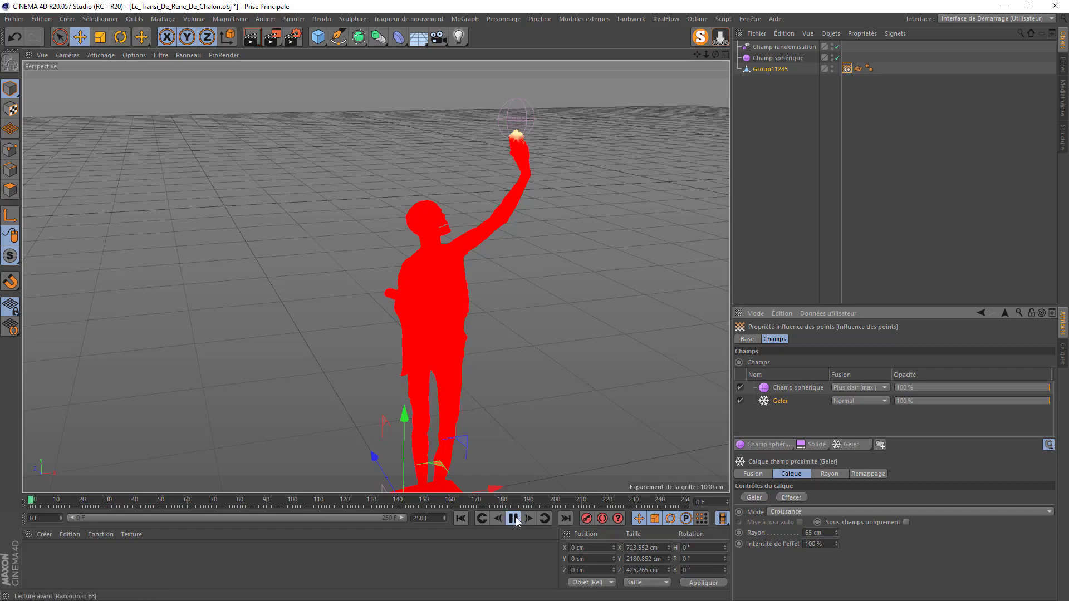
pyautogui.click(513, 519)
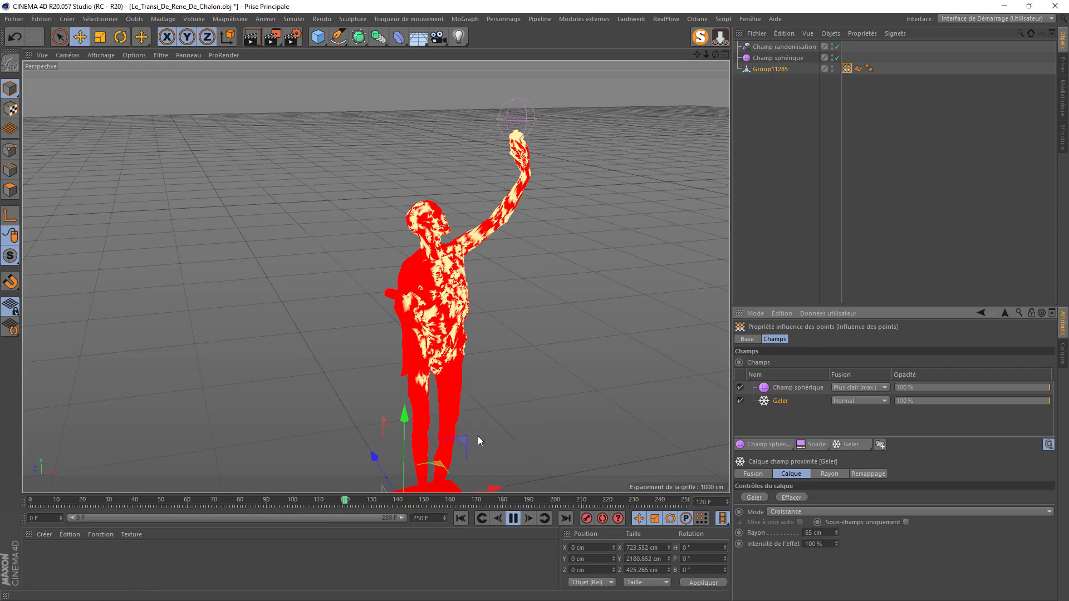
pyautogui.click(514, 519)
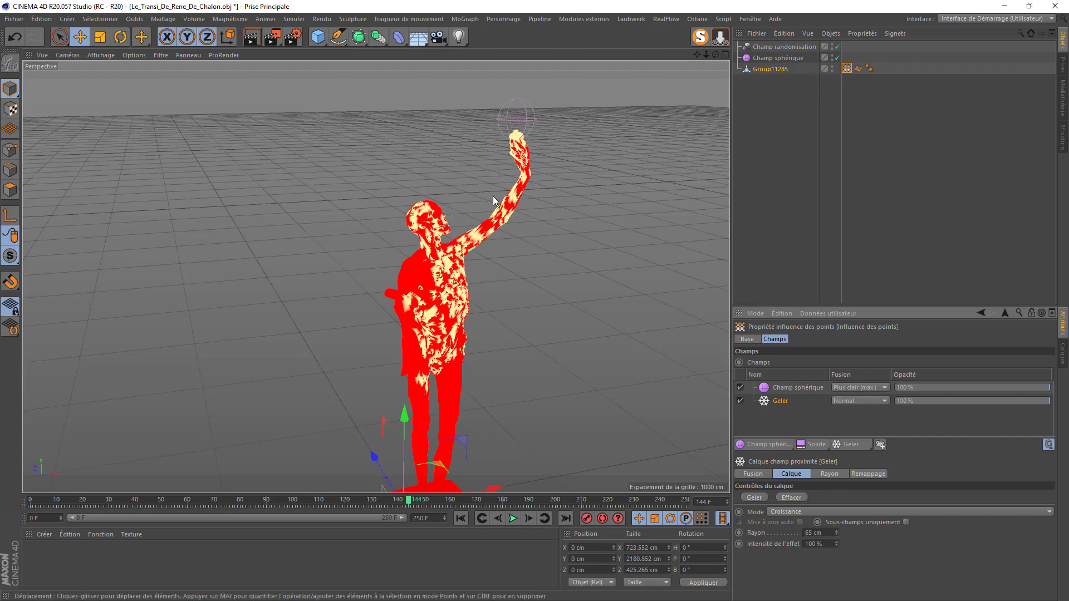
pyautogui.scroll(4, 493, 196)
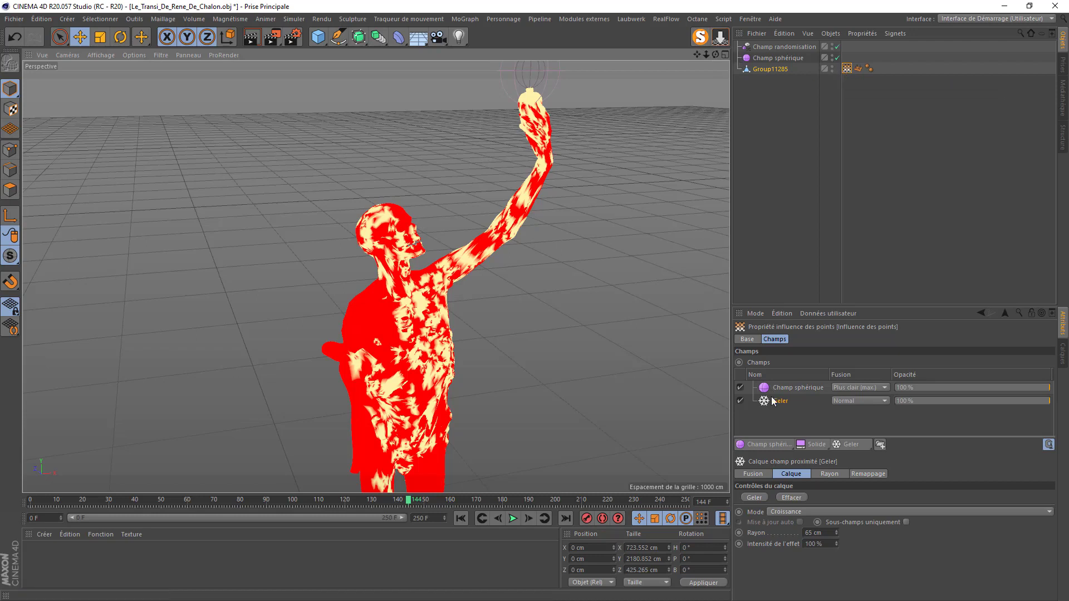
# Step: Set the animation speed of the random field in the Geler layer's radius sub-fields to 75 %
pyautogui.click(829, 475)
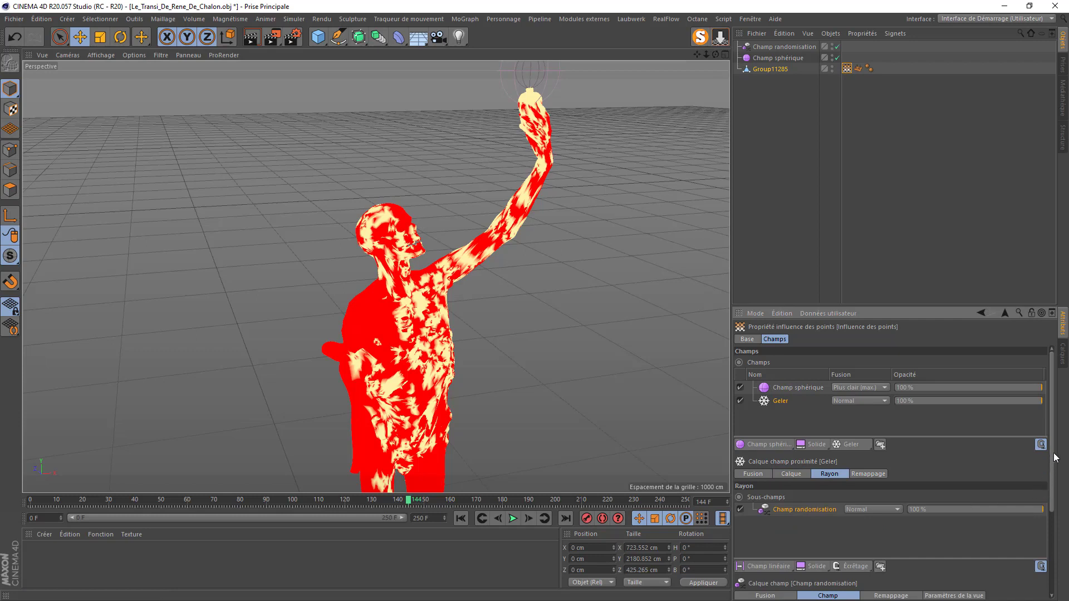
pyautogui.scroll(-4, 1056, 458)
pyautogui.scroll(2, 957, 583)
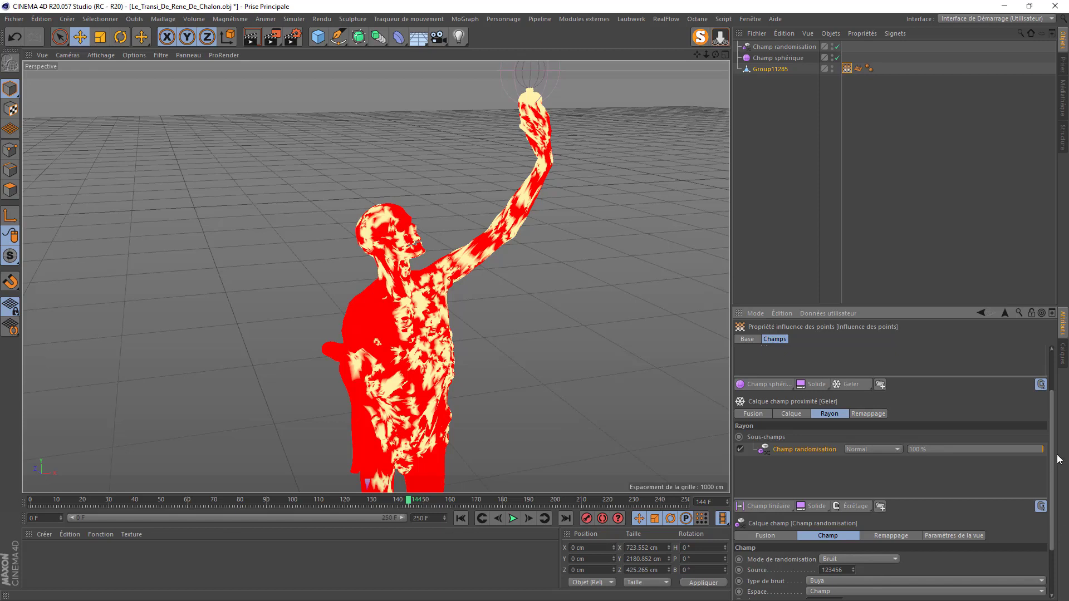
pyautogui.scroll(-3, 1046, 473)
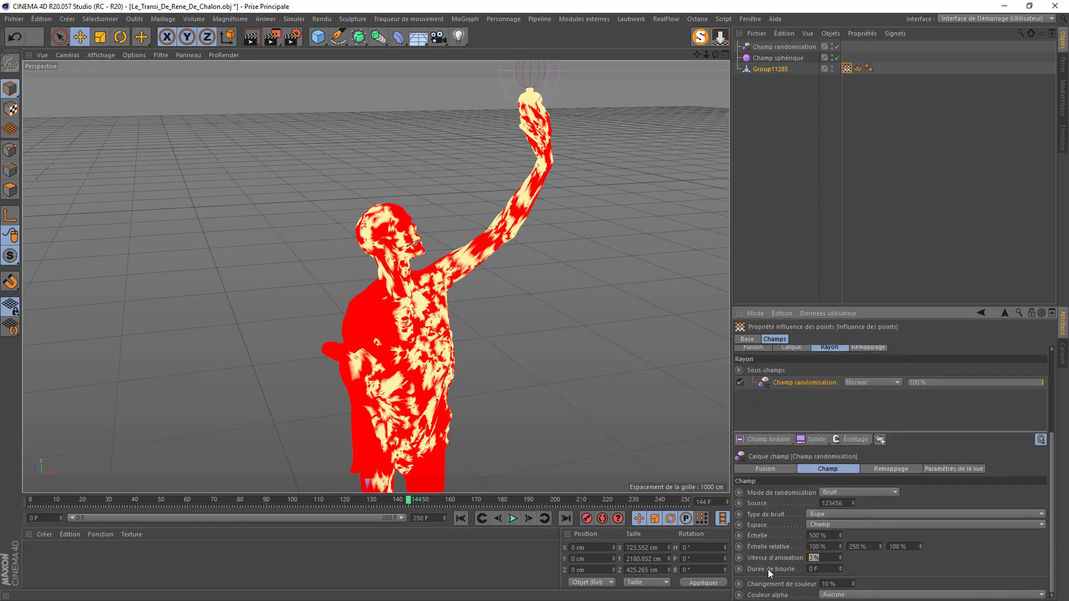
pyautogui.write('75')
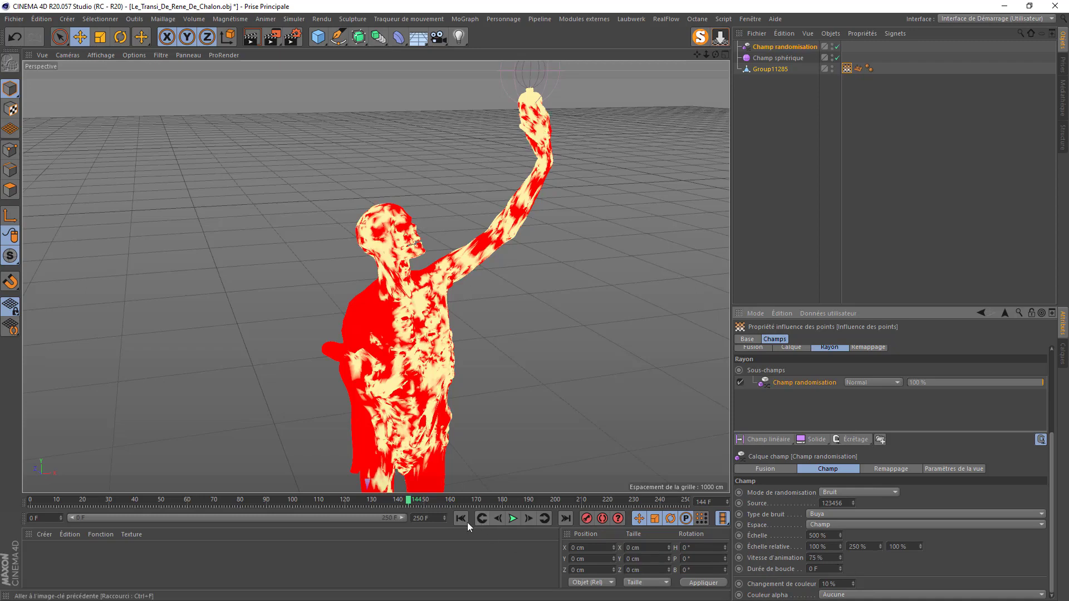
# Step: Play the animated-noise spread from the first frame down to the statue's base and inspect the coverage of the base
pyautogui.click(461, 519)
pyautogui.click(512, 519)
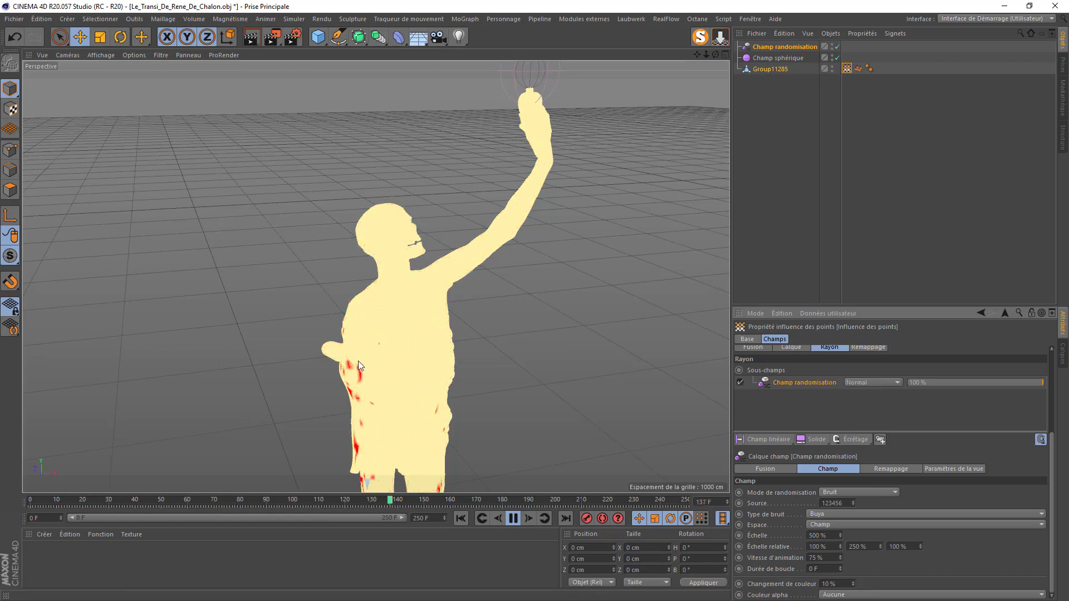
pyautogui.scroll(-3, 360, 406)
pyautogui.scroll(-2, 360, 406)
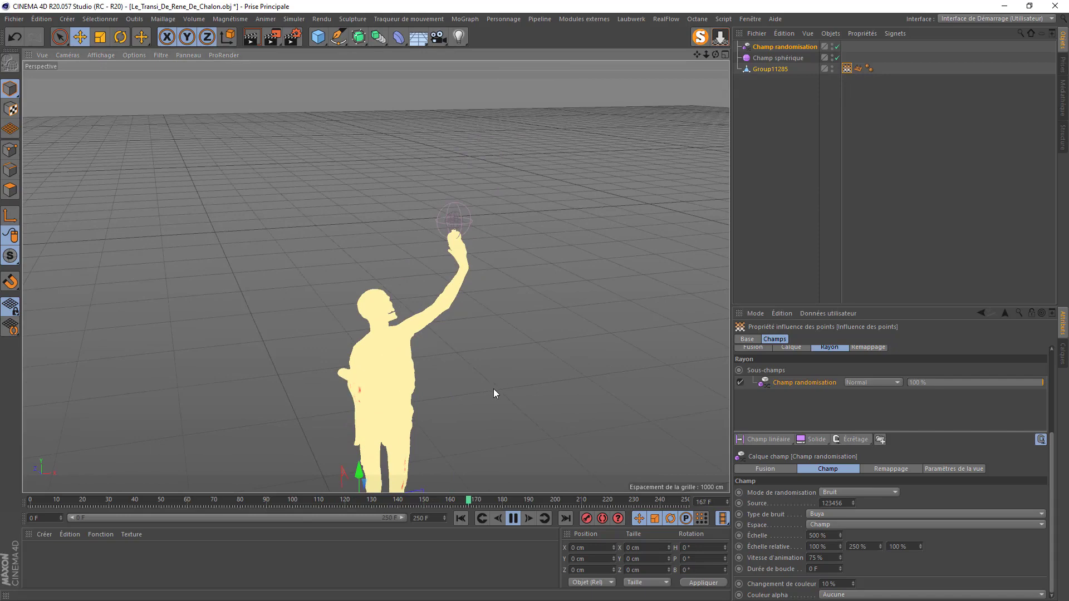
pyautogui.keyDown('alt'); pyautogui.moveTo(500, 335); pyautogui.dragTo(512, 215, button='middle'); pyautogui.keyUp('alt')
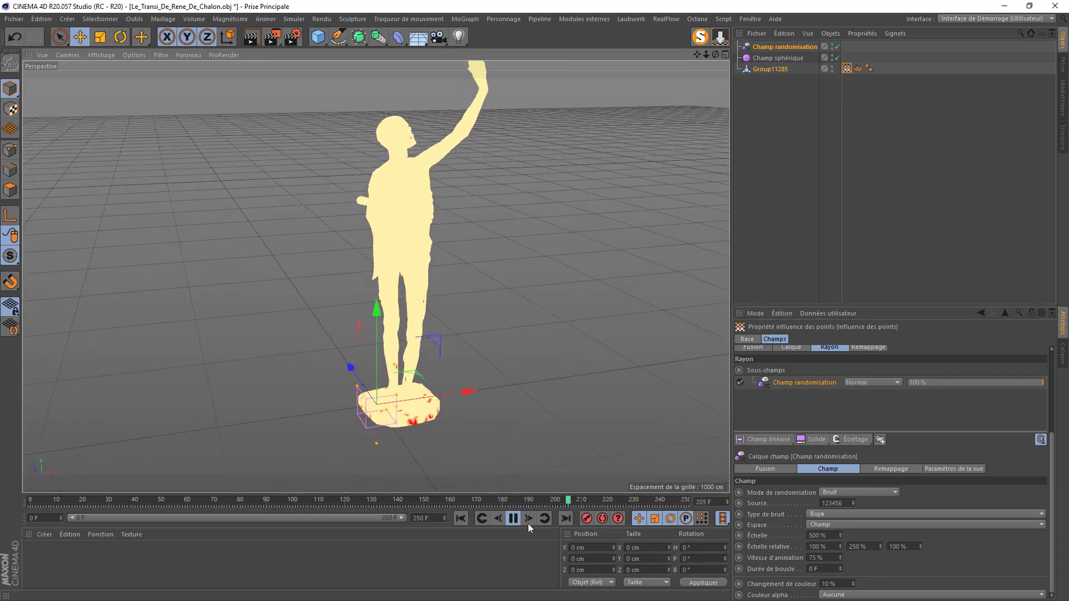
pyautogui.click(513, 518)
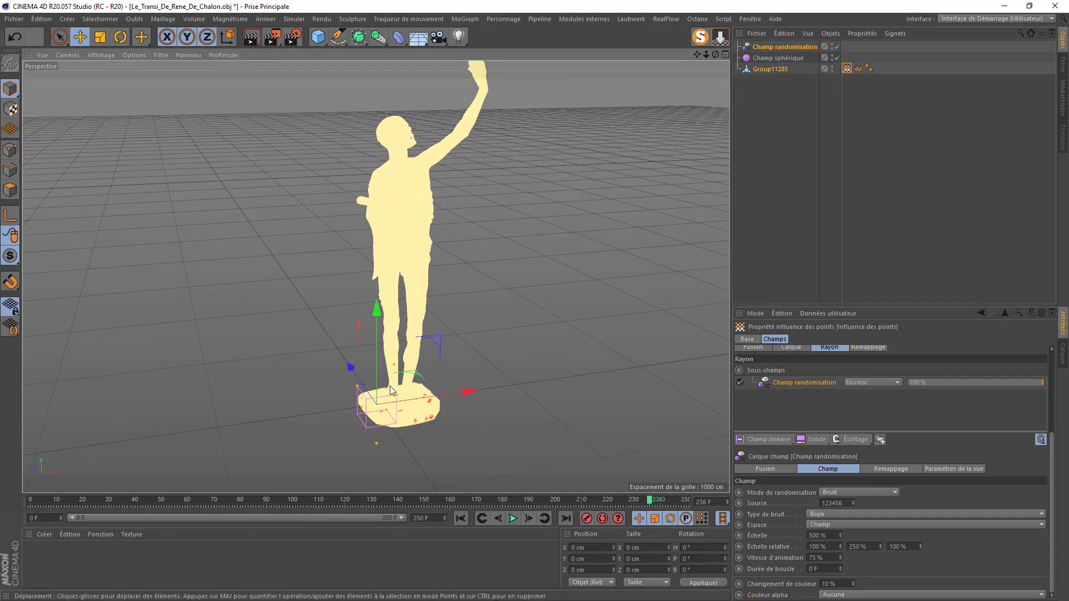
pyautogui.scroll(4, 426, 417)
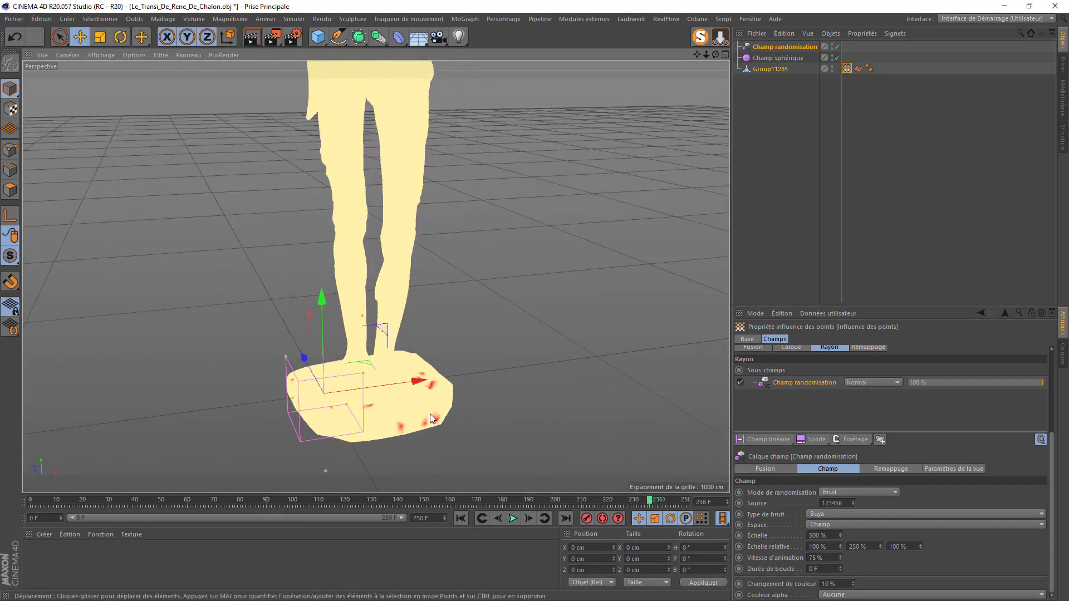
pyautogui.click(513, 519)
pyautogui.click(512, 518)
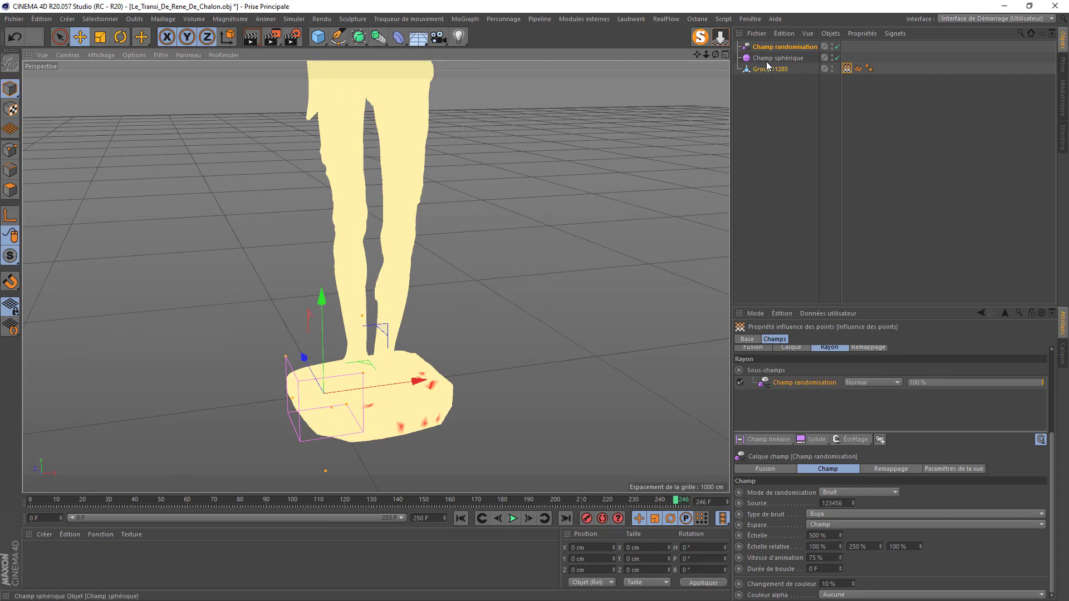
# Step: Set the Geler layer's radius to 70 cm in the vertex weight map's fields
pyautogui.click(847, 70)
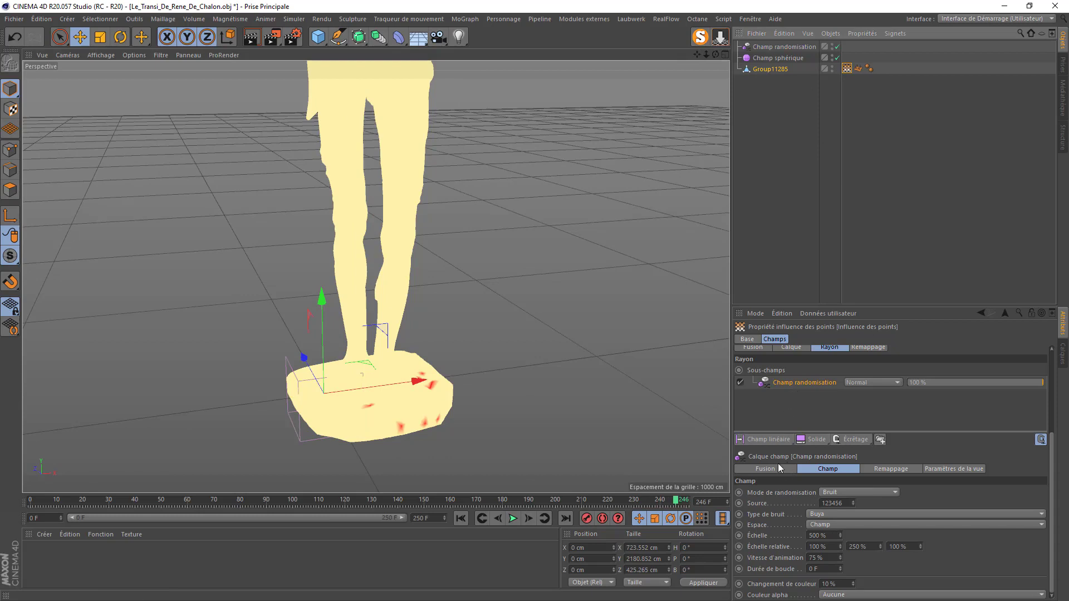
pyautogui.scroll(5, 788, 501)
pyautogui.click(790, 474)
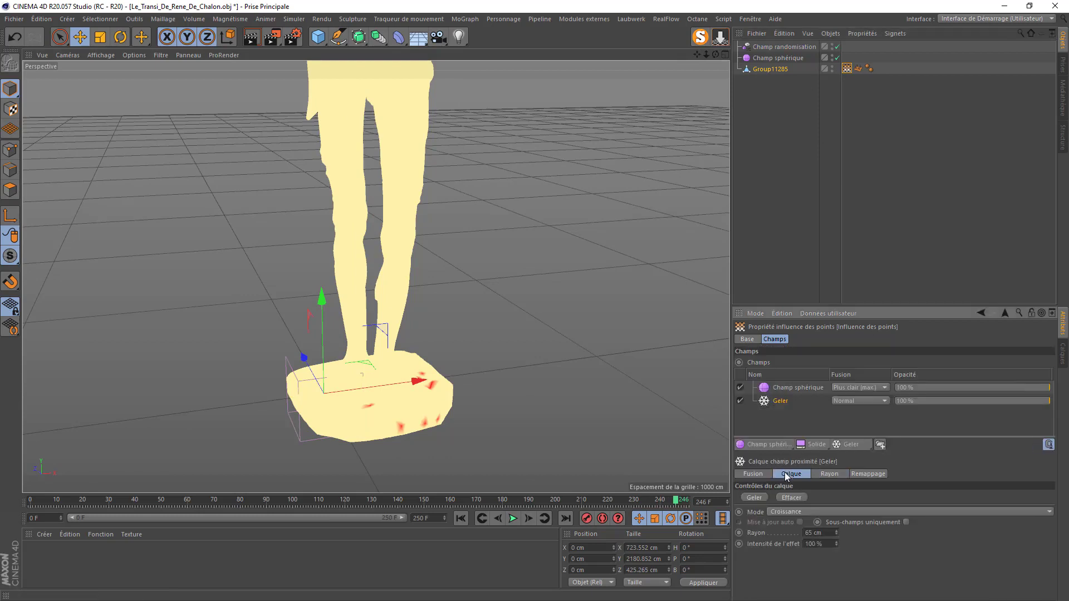
pyautogui.moveTo(826, 534); pyautogui.dragTo(787, 549)
pyautogui.write('70')
pyautogui.press('Return')
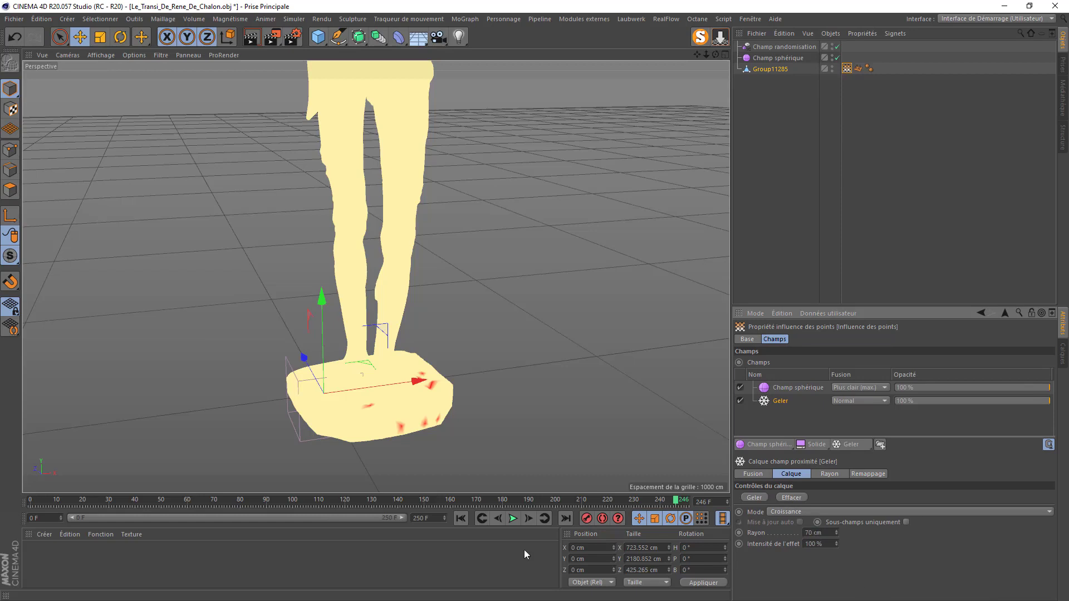
# Step: Briefly play from the start, return to frame 0, and frame the whole statue
pyautogui.click(471, 521)
pyautogui.click(513, 518)
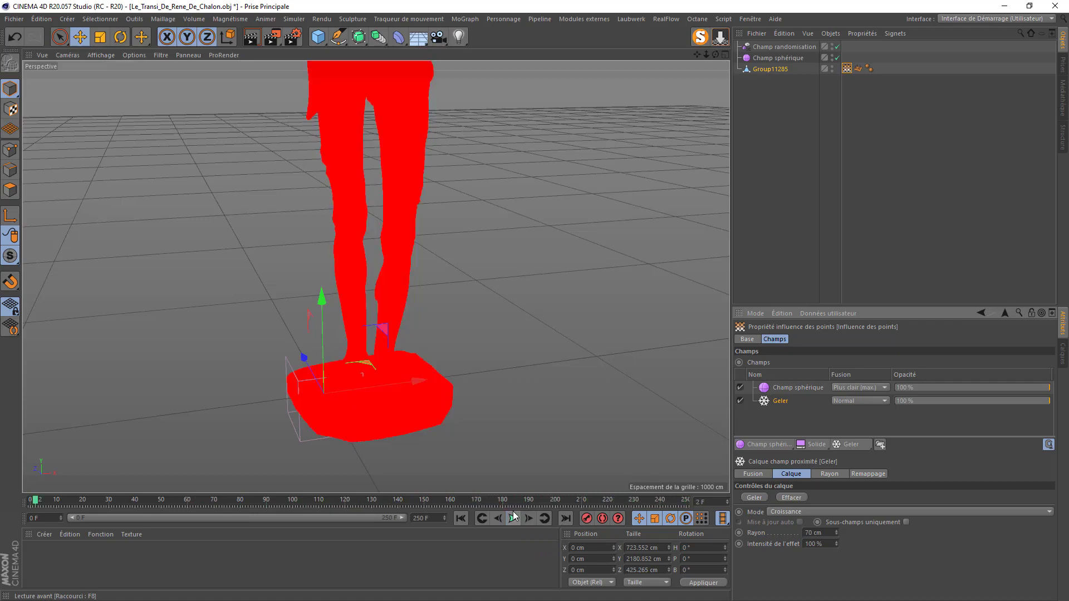
pyautogui.click(513, 517)
pyautogui.click(460, 518)
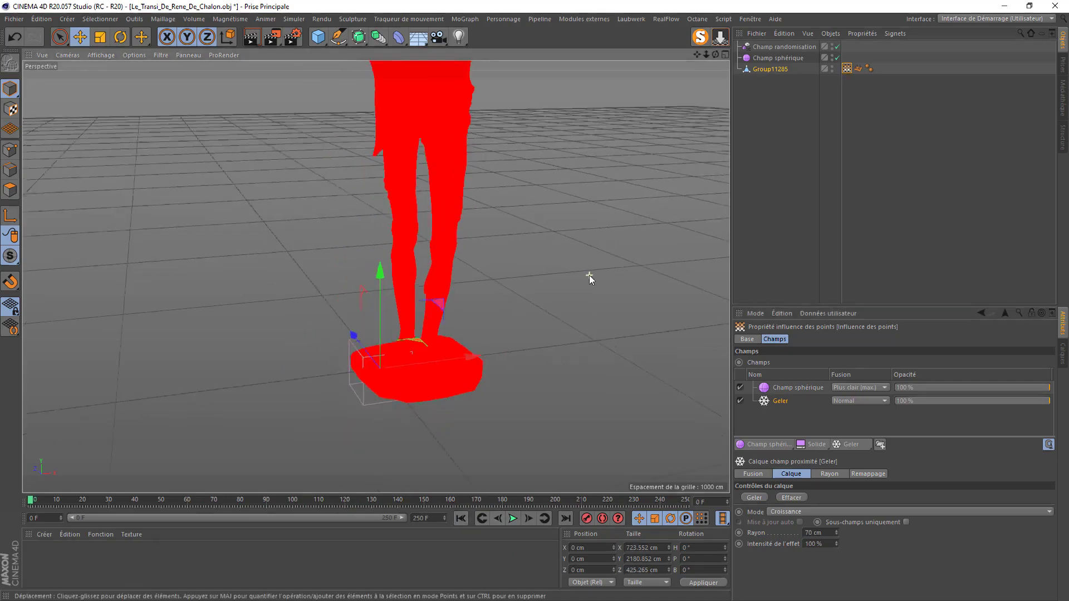
pyautogui.scroll(-4, 589, 275)
pyautogui.moveTo(696, 54); pyautogui.dragTo(619, 167)
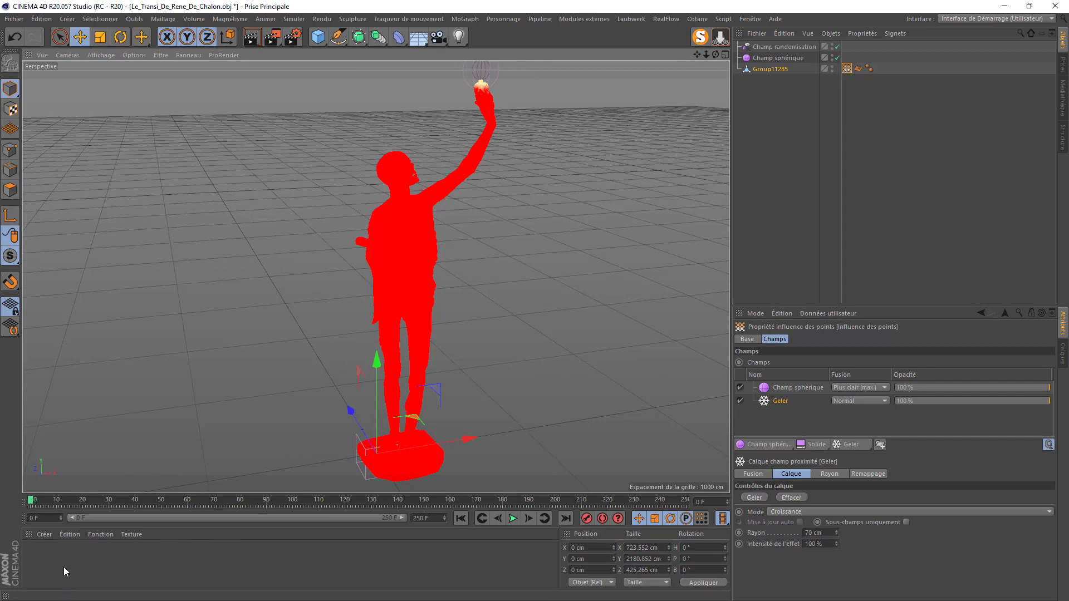
# Step: Browse the Visualize presets in the content library to the Metal materials folder
pyautogui.click(1063, 94)
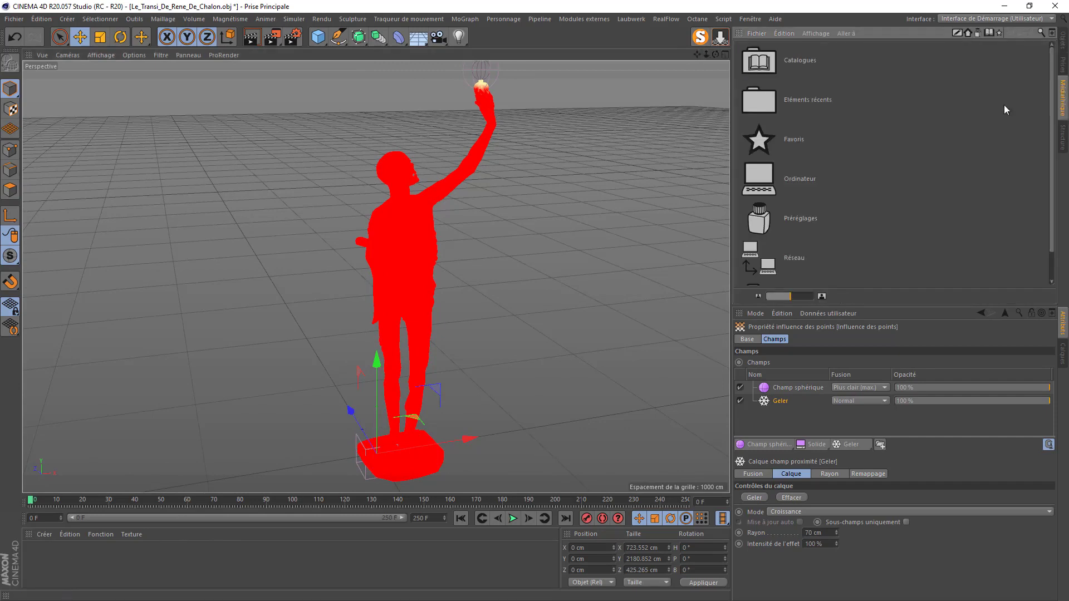
pyautogui.doubleClick(760, 215)
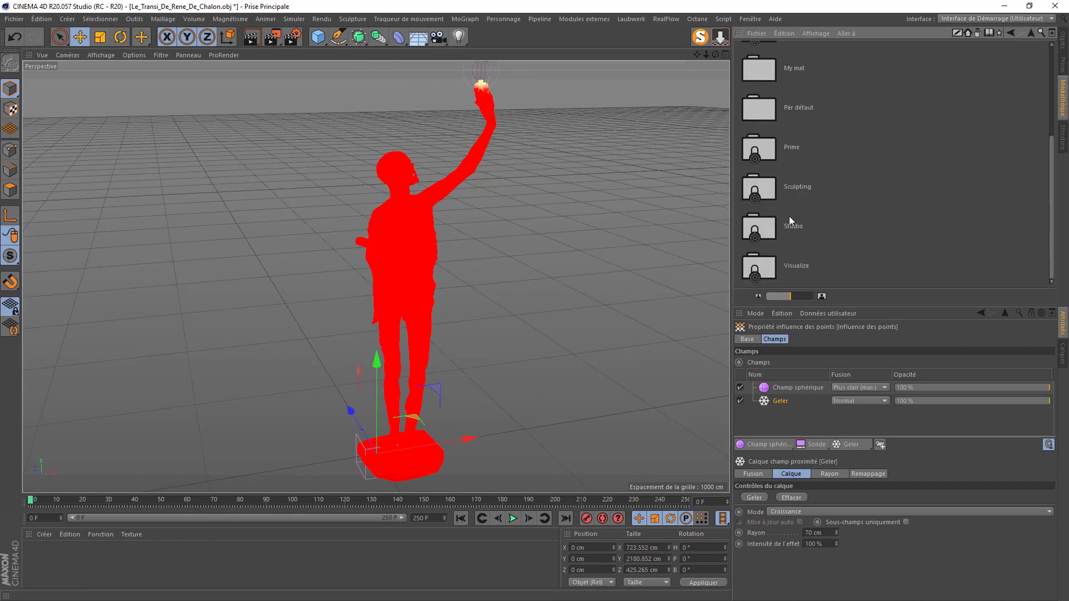
pyautogui.doubleClick(763, 273)
pyautogui.doubleClick(780, 136)
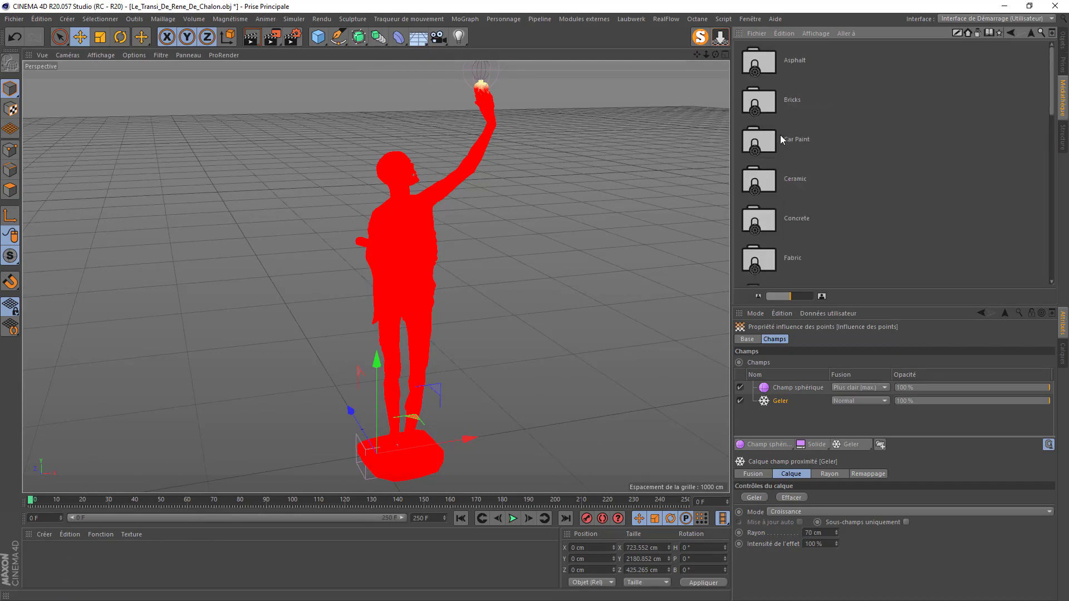
pyautogui.scroll(-5, 772, 212)
pyautogui.doubleClick(760, 272)
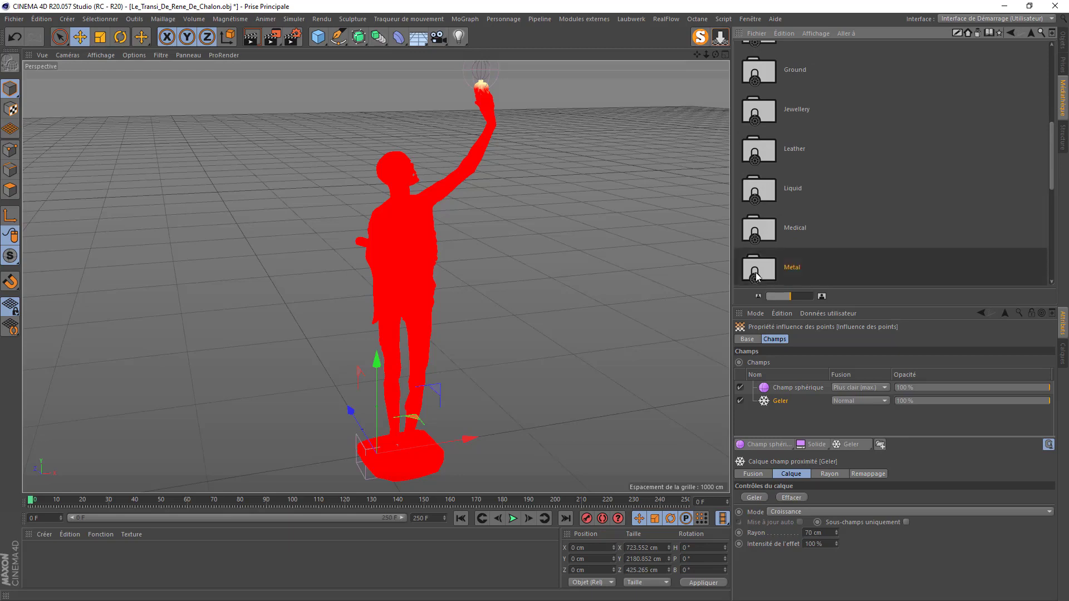
# Step: Load the Gold metal preset into the scene's materials and apply it to the Group11285 statue
pyautogui.scroll(-3, 763, 175)
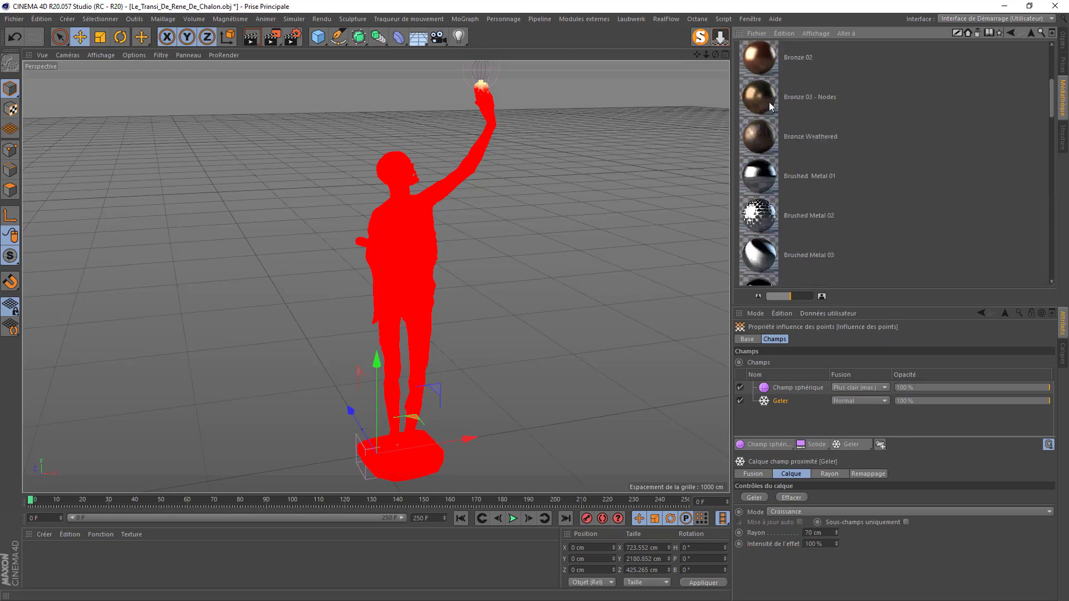
pyautogui.scroll(-4, 777, 149)
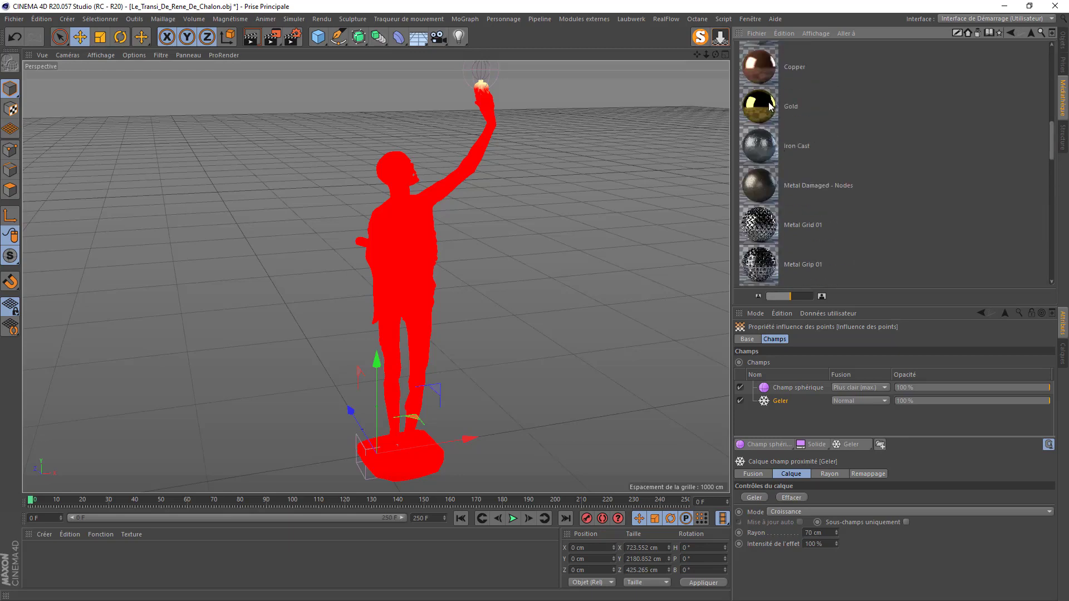
pyautogui.moveTo(765, 106); pyautogui.dragTo(39, 557)
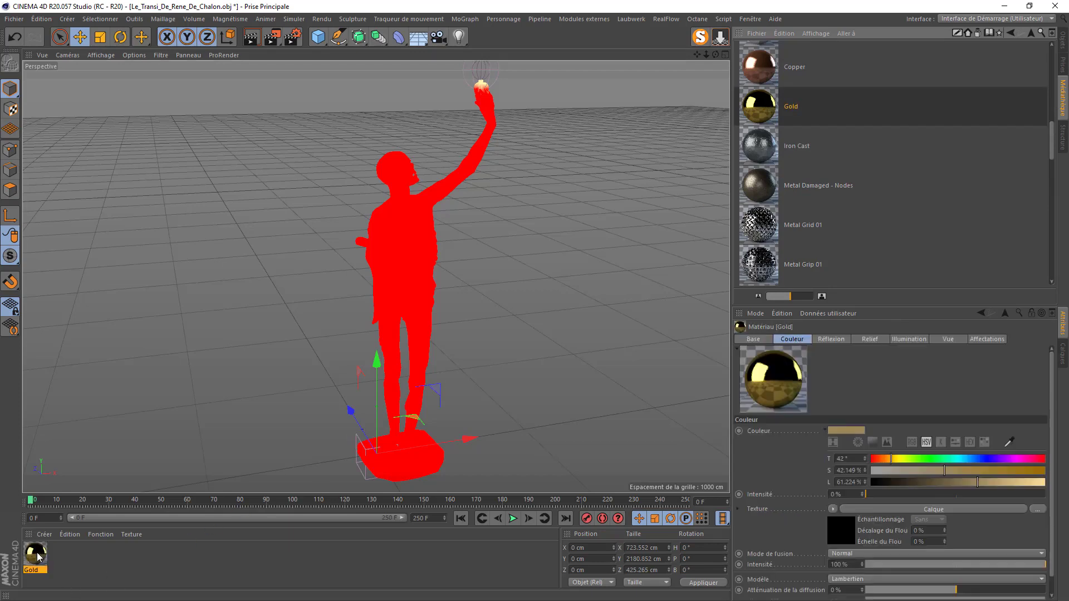
pyautogui.click(1062, 41)
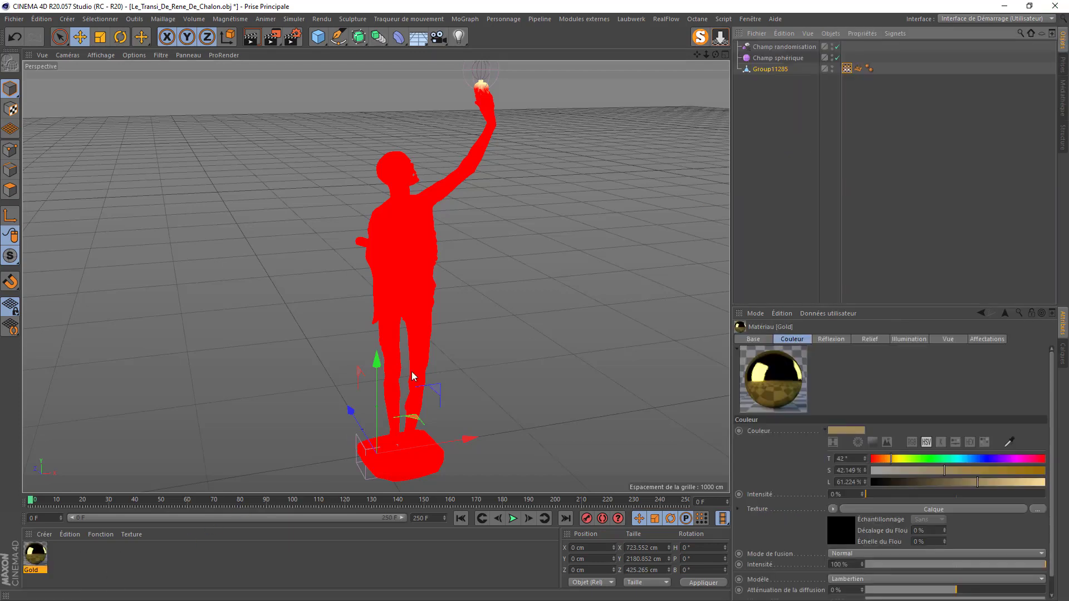
pyautogui.moveTo(693, 217); pyautogui.dragTo(782, 71)
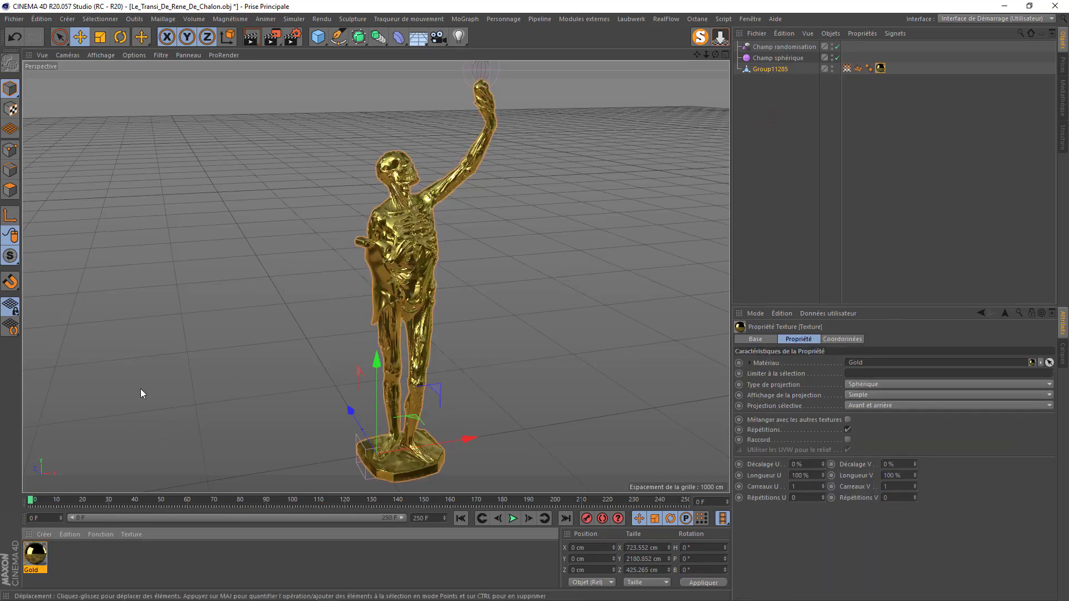
# Step: Wrap the Gold material's Couleur texture in a Fusion shader and open that shader's settings
pyautogui.doubleClick(35, 555)
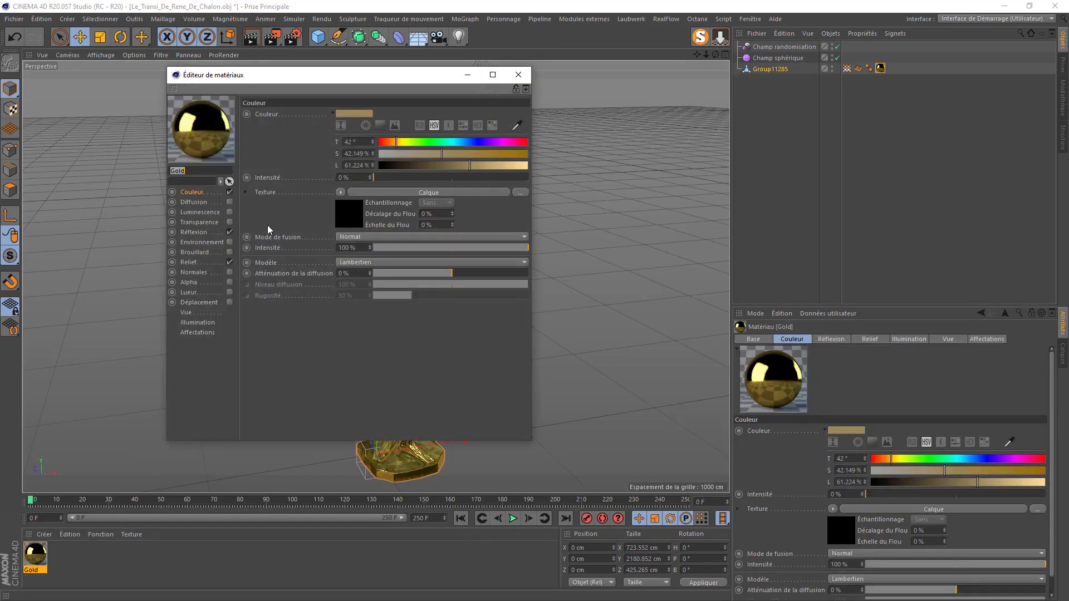
pyautogui.click(194, 192)
pyautogui.click(339, 193)
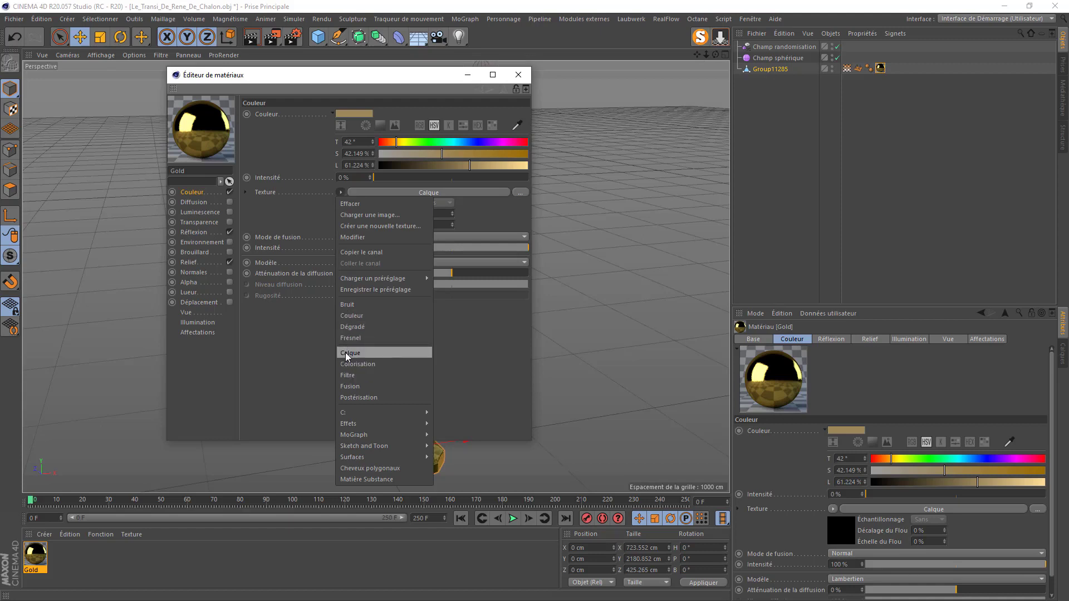
pyautogui.click(340, 386)
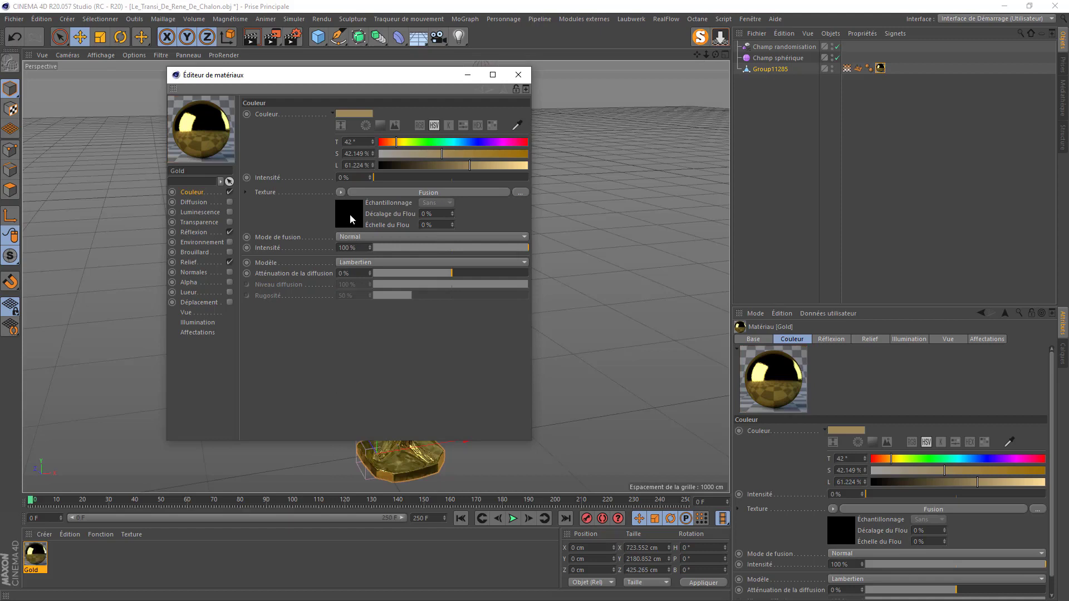
pyautogui.click(349, 214)
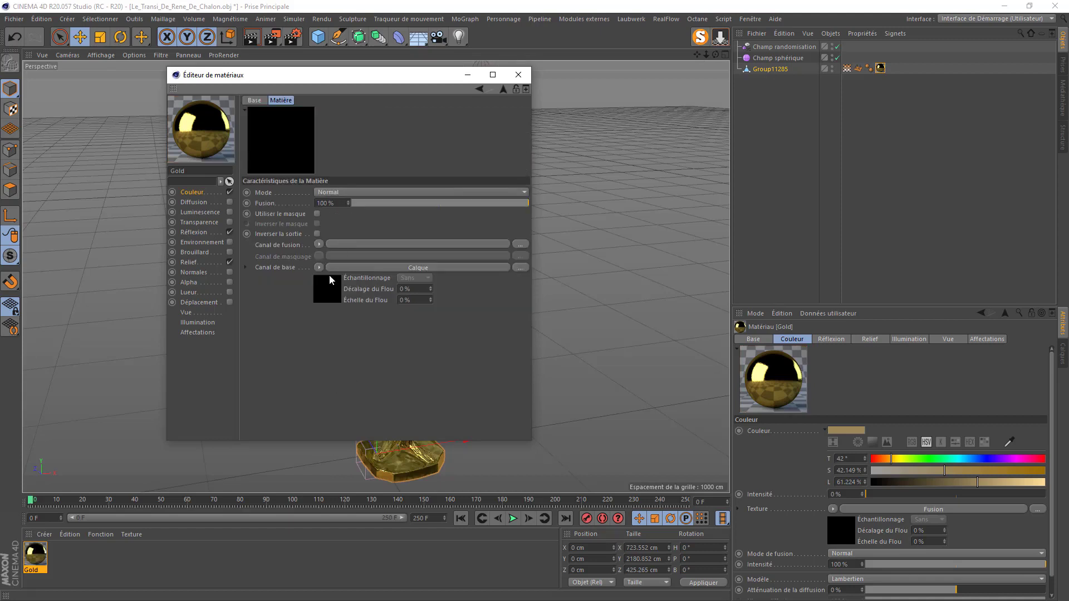
# Step: Copy the Calque shader from the colour Fusion's base channel into its blend channel (Canal de fusion)
pyautogui.rightClick(283, 269)
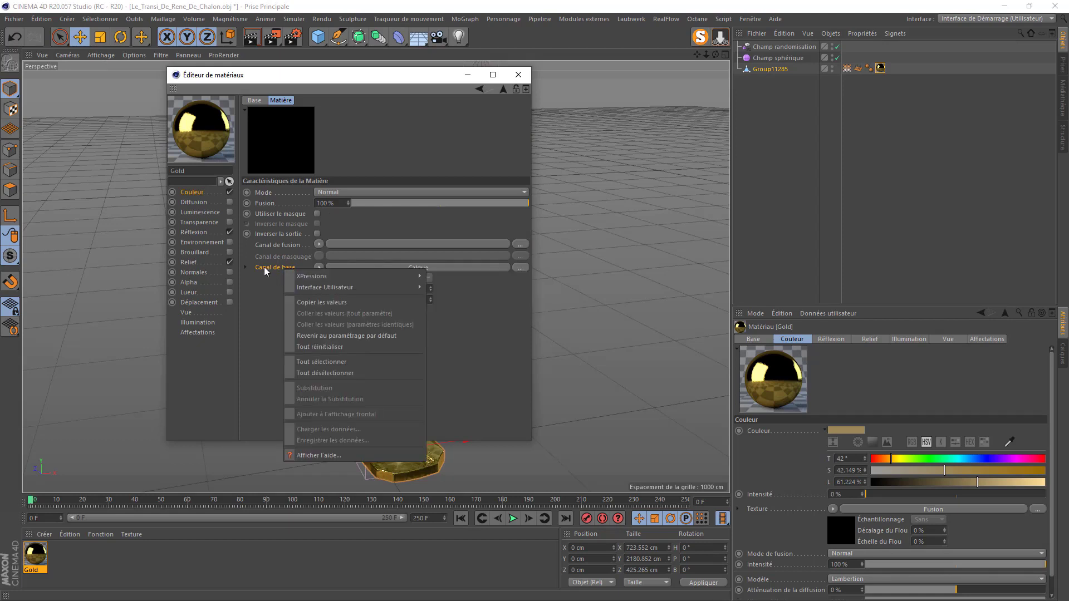
pyautogui.click(304, 302)
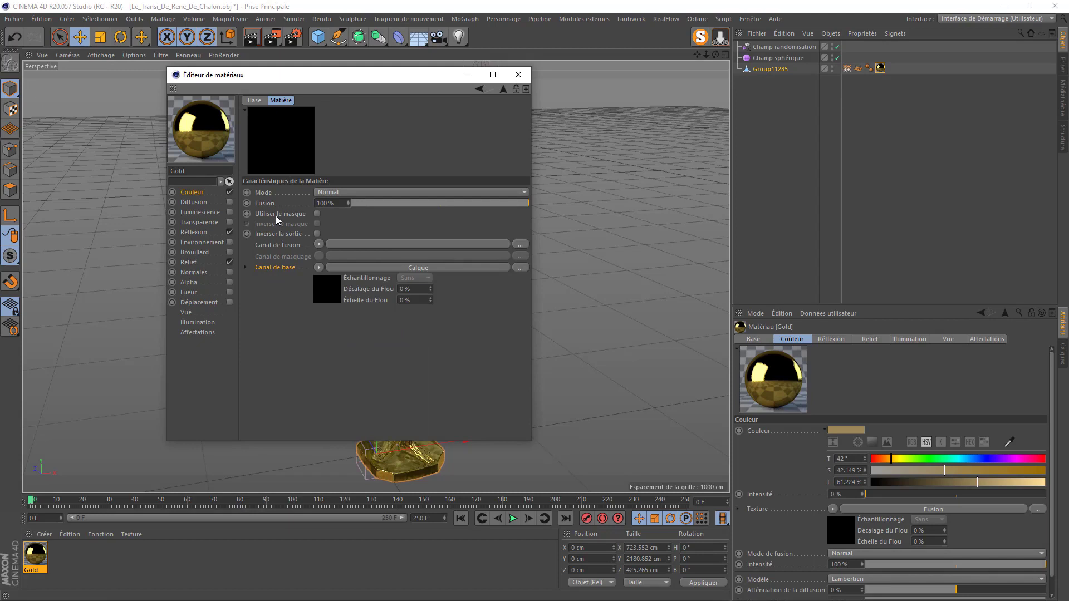
pyautogui.rightClick(269, 247)
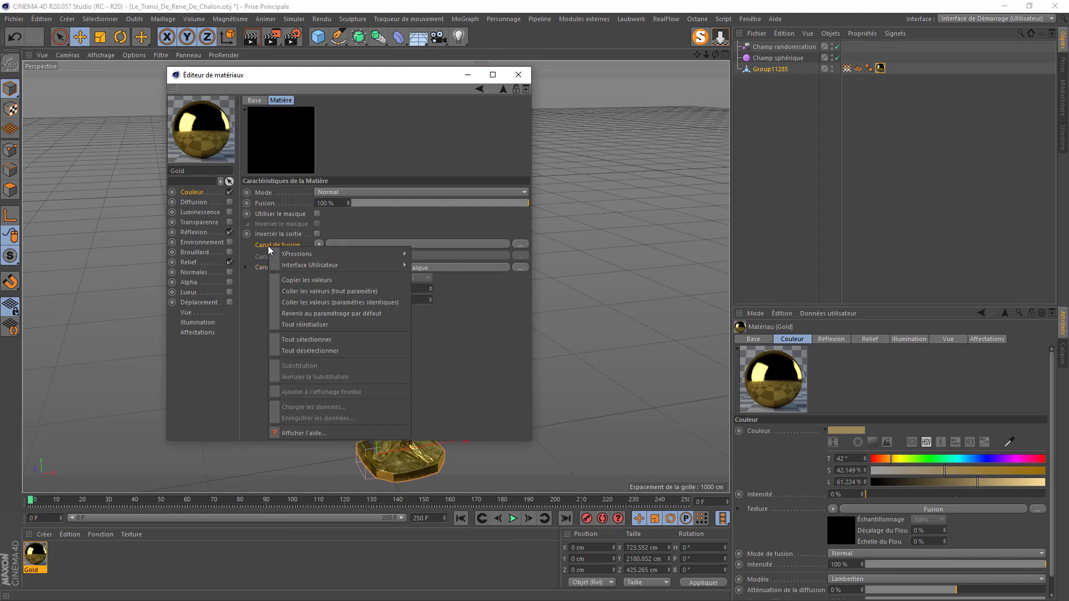
pyautogui.click(298, 290)
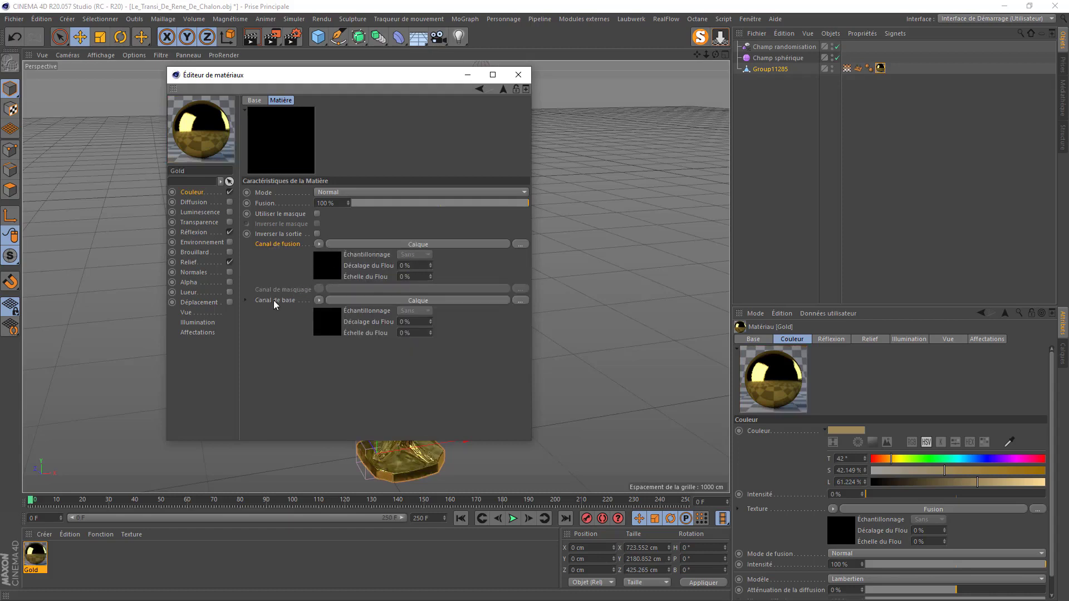
# Step: Replace the colour Fusion's base channel with a Couleur shader set to black, and close the material editor
pyautogui.click(318, 302)
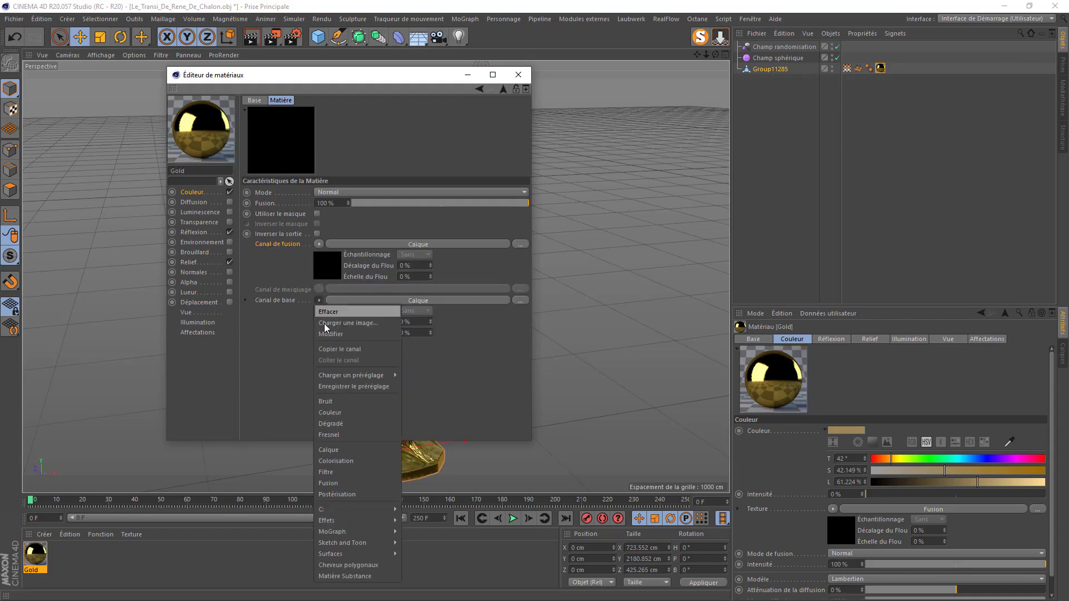
pyautogui.click(328, 412)
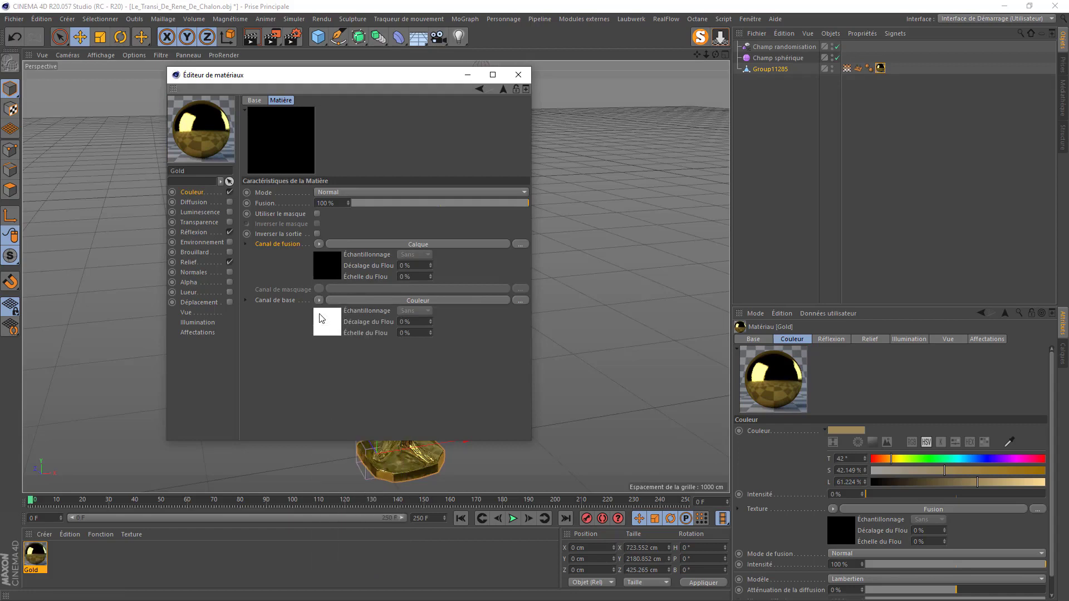
pyautogui.click(325, 327)
pyautogui.moveTo(350, 245); pyautogui.dragTo(308, 252)
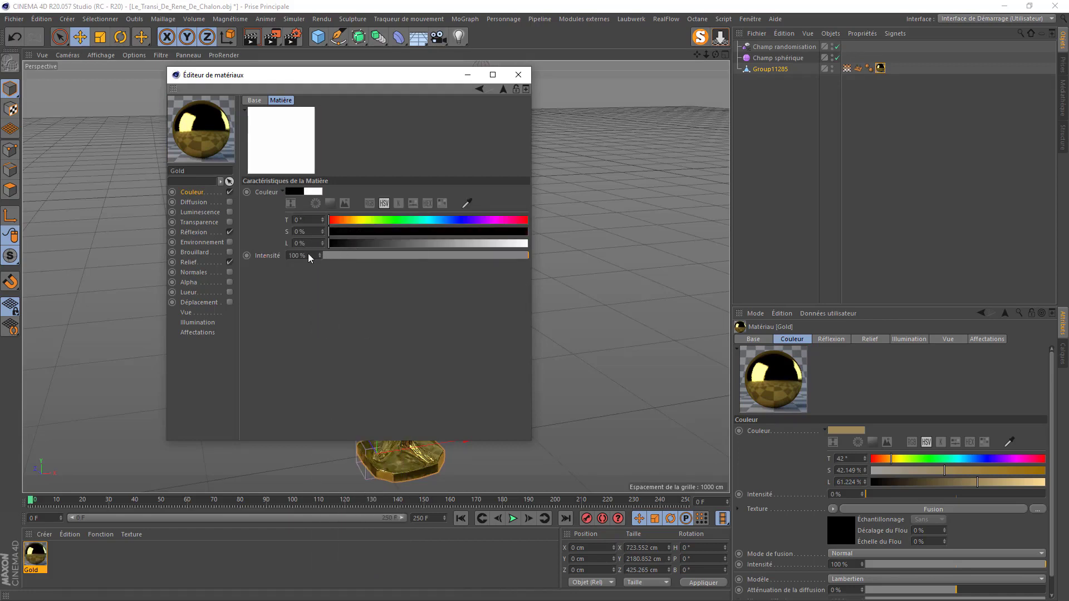
pyautogui.click(518, 75)
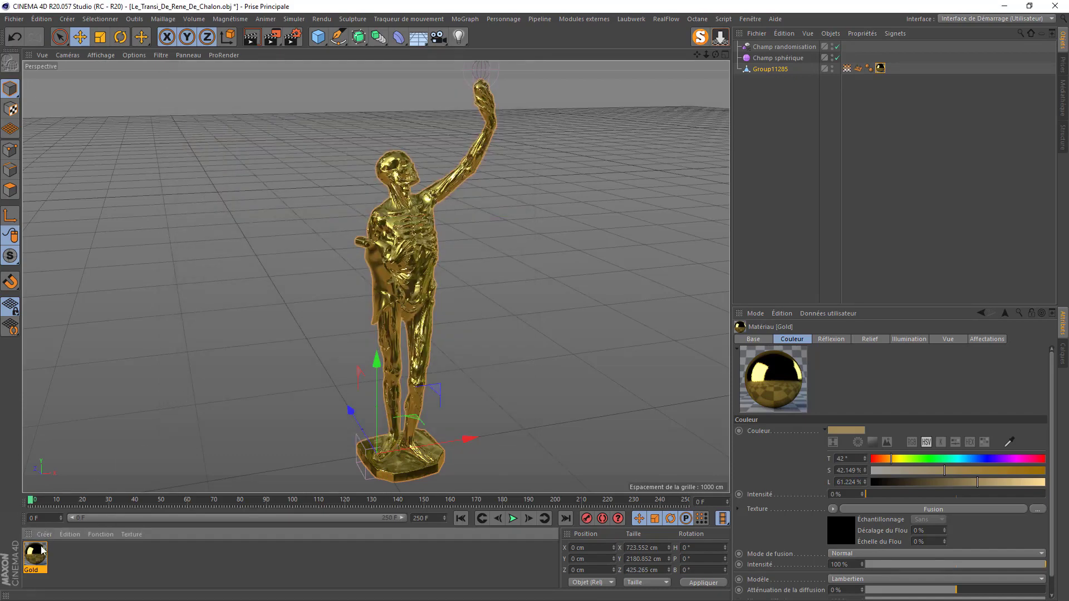
# Step: Enable the mask in Gold's colour Fusion and mask it with an Influence des points shader linked to the statue's vertex weight map
pyautogui.doubleClick(35, 559)
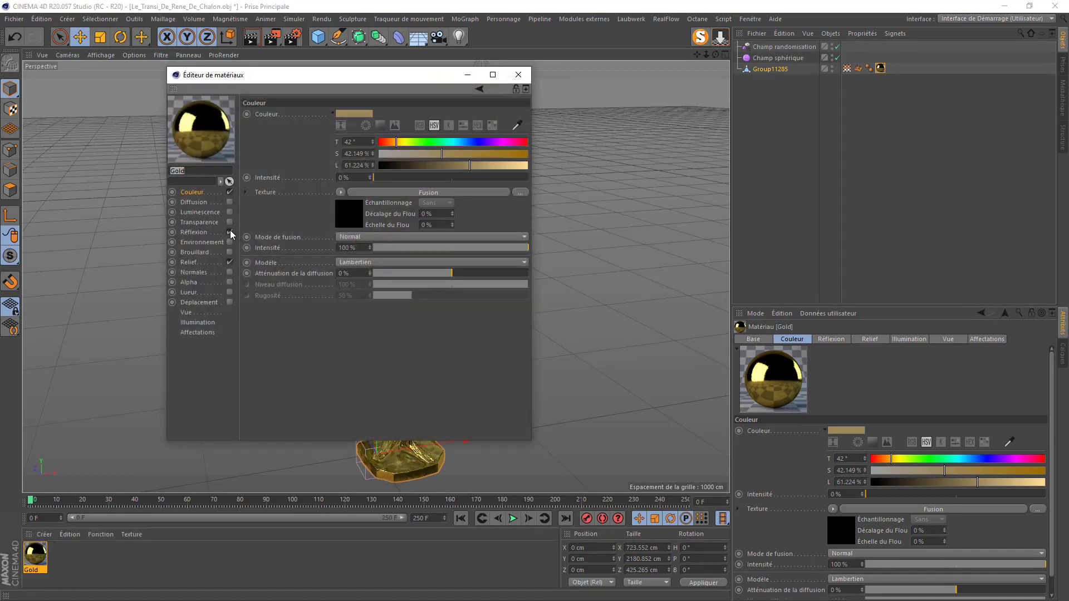
pyautogui.click(356, 222)
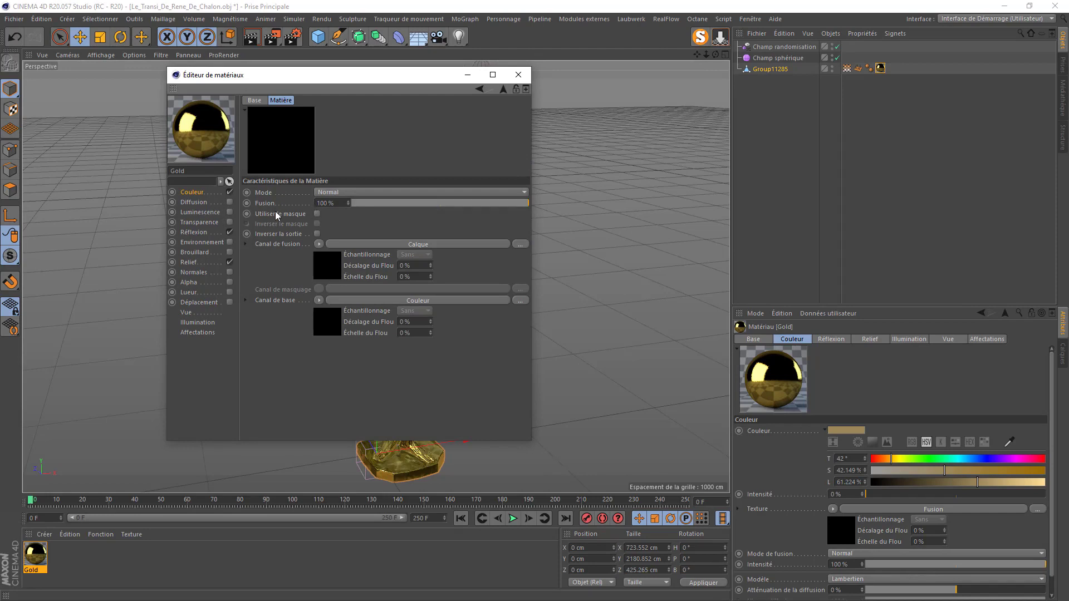
pyautogui.click(316, 213)
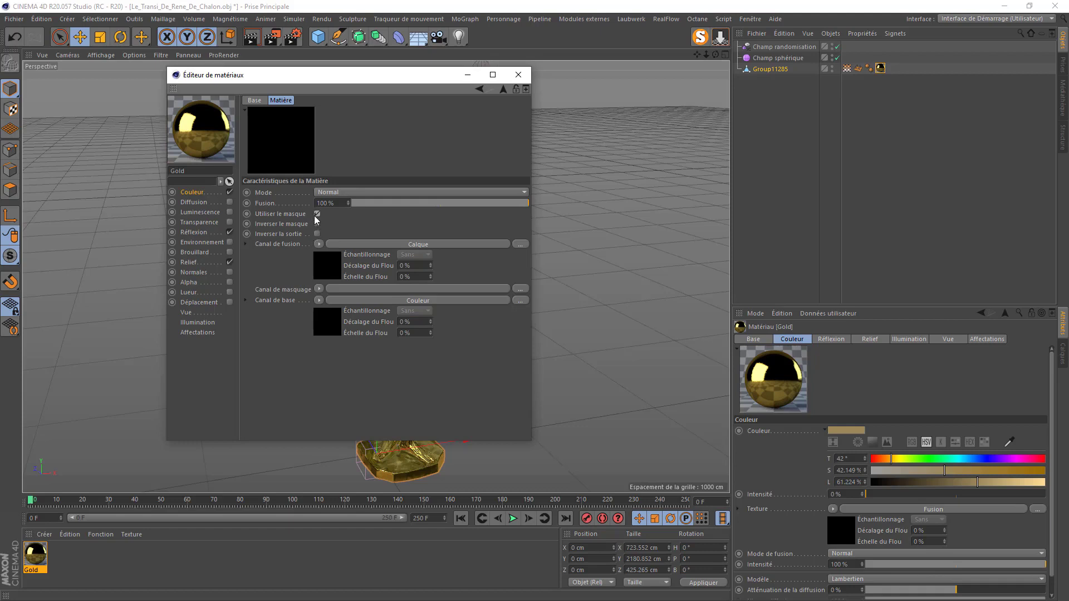
pyautogui.click(318, 289)
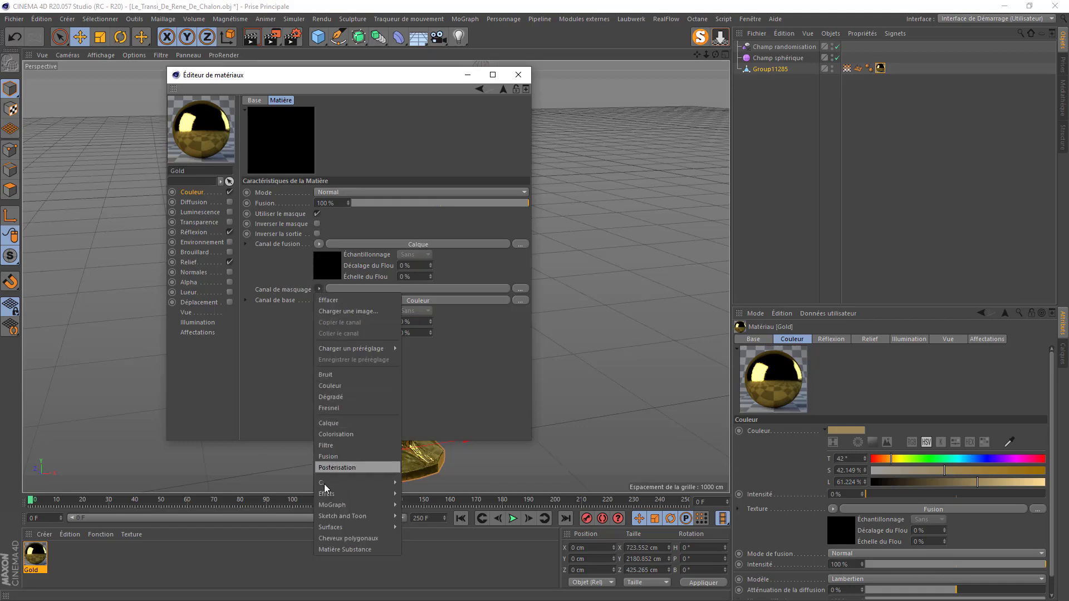
pyautogui.moveTo(328, 494)
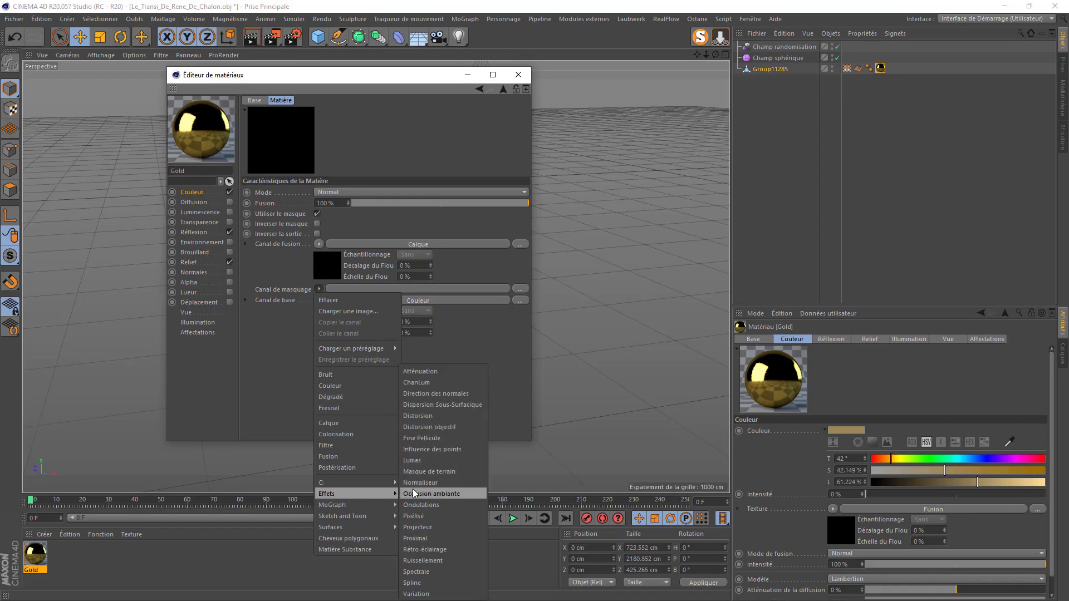
pyautogui.click(414, 450)
pyautogui.click(328, 314)
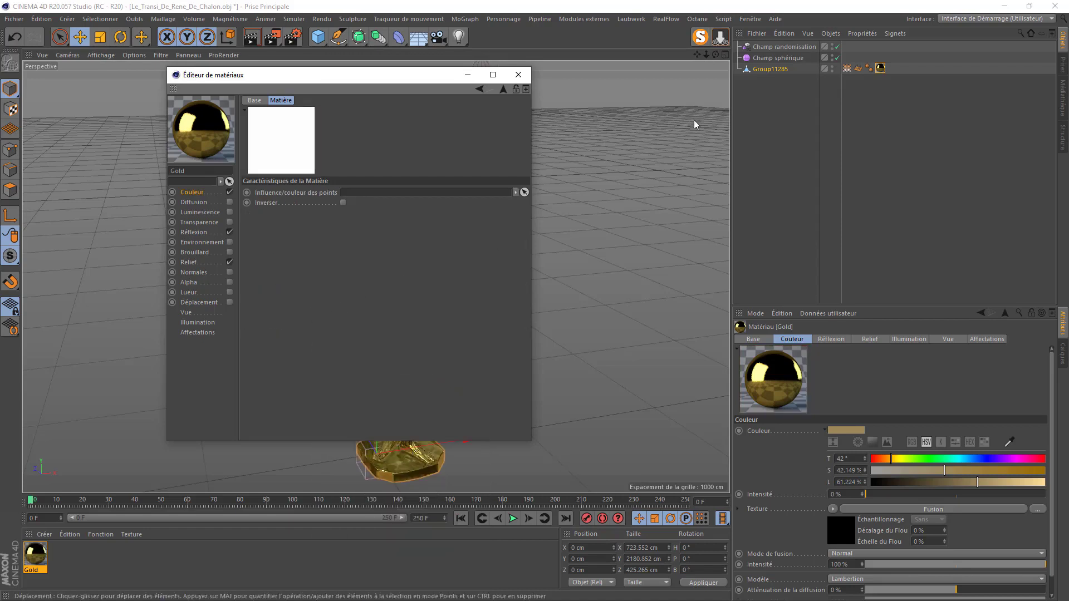
pyautogui.moveTo(846, 68); pyautogui.dragTo(392, 196)
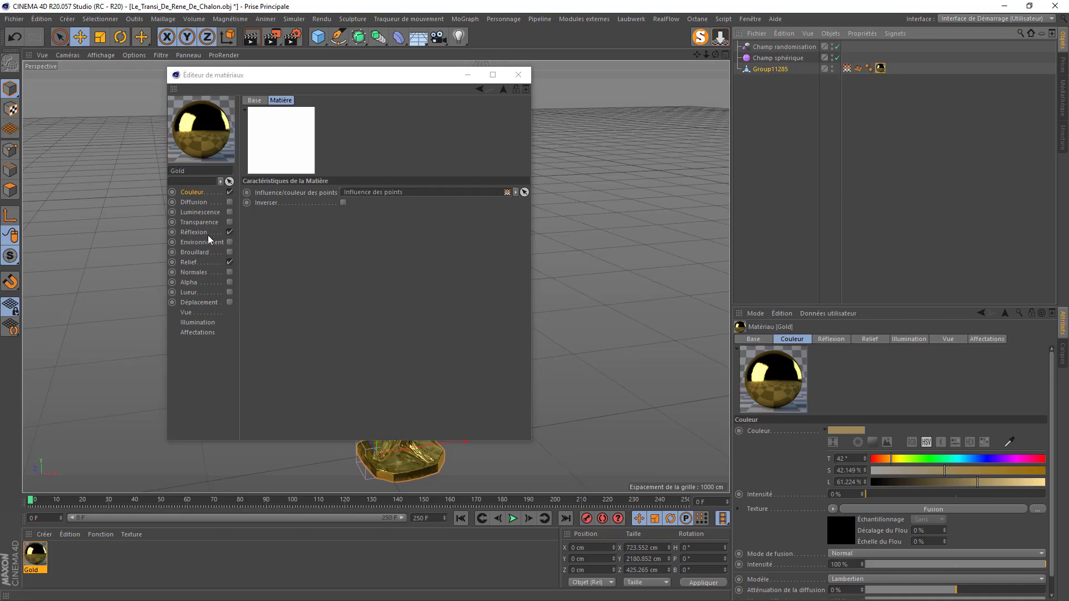
# Step: Wrap the Gold material's Réflexion layer colour texture in a Fusion shader and open that shader's settings
pyautogui.click(191, 233)
pyautogui.moveTo(253, 73); pyautogui.dragTo(715, 142)
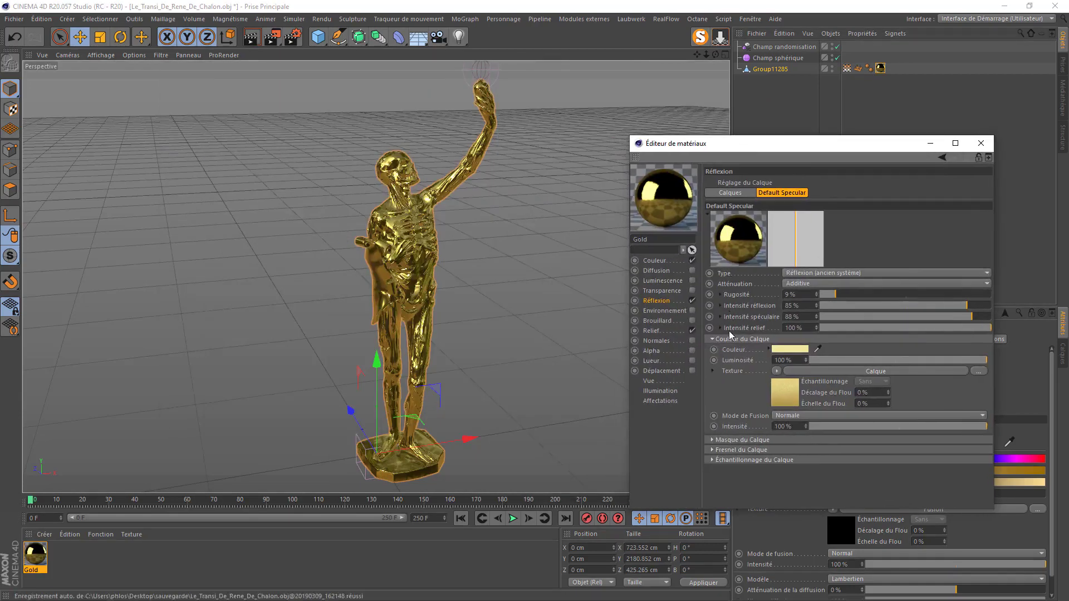
pyautogui.click(777, 371)
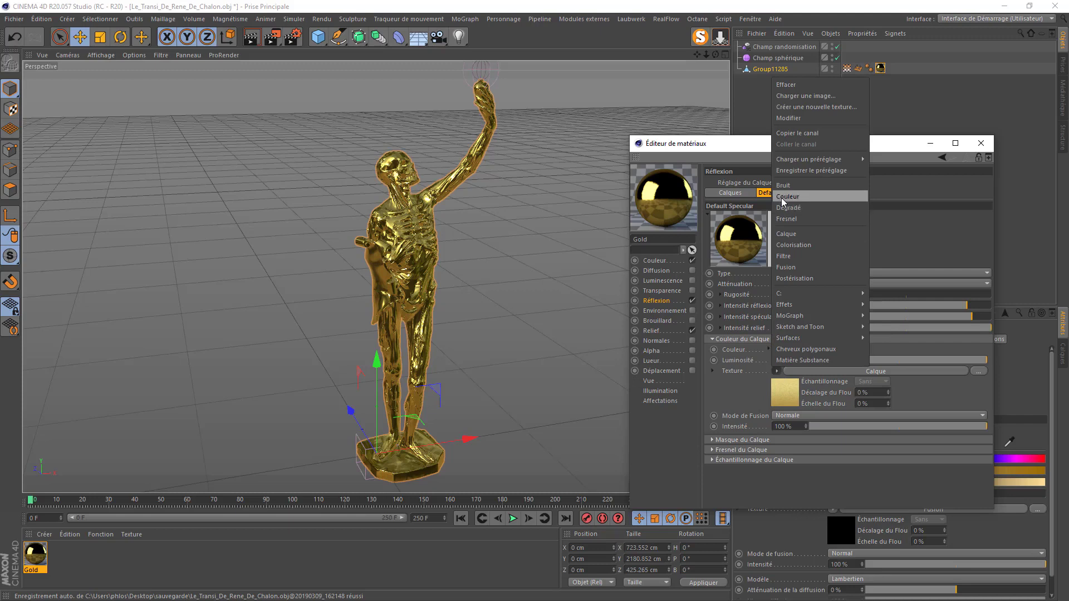
pyautogui.click(785, 268)
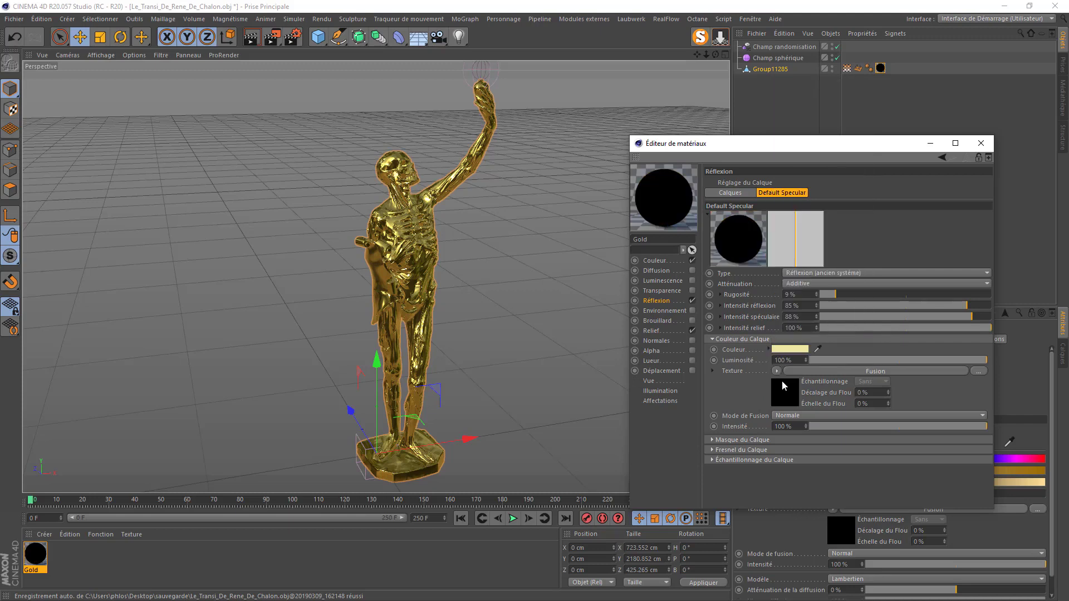
pyautogui.click(782, 387)
# Step: Copy the gold Calque shader from the reflection Fusion's base channel into its blend channel
pyautogui.rightClick(745, 335)
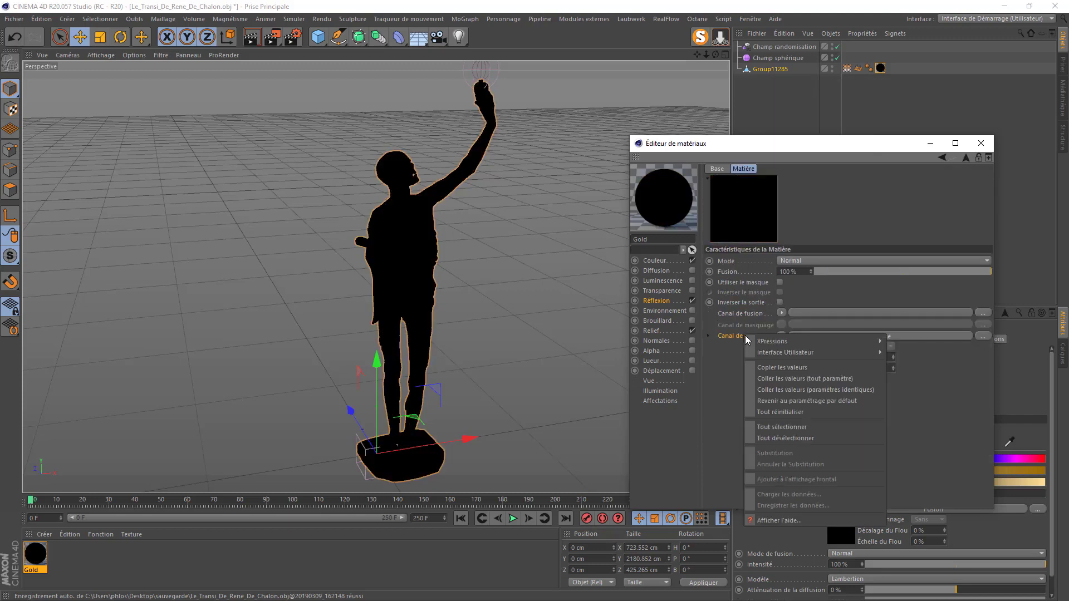
pyautogui.click(775, 367)
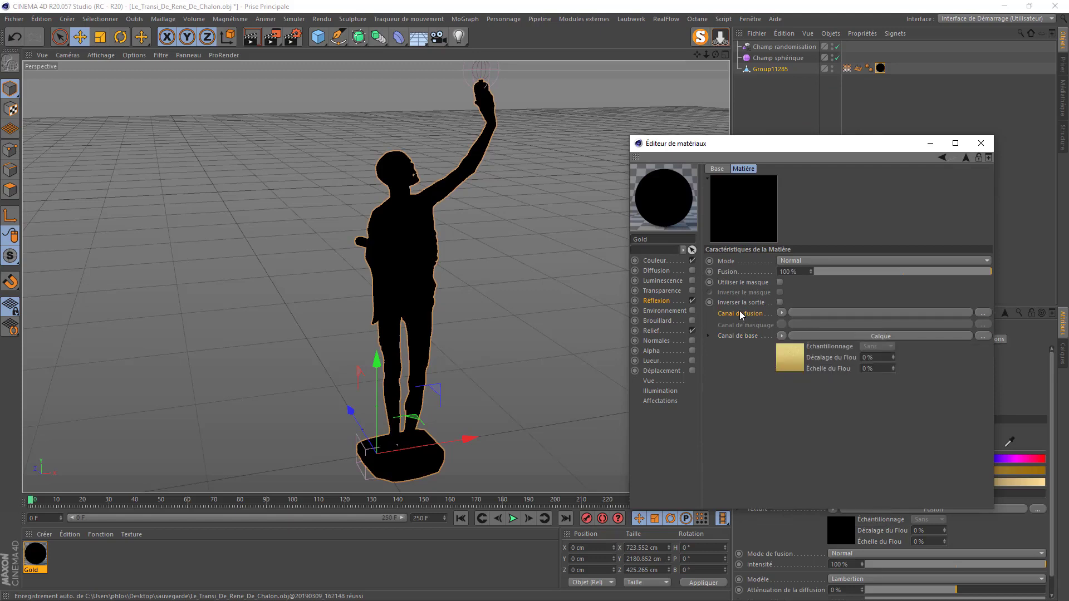
pyautogui.rightClick(739, 310)
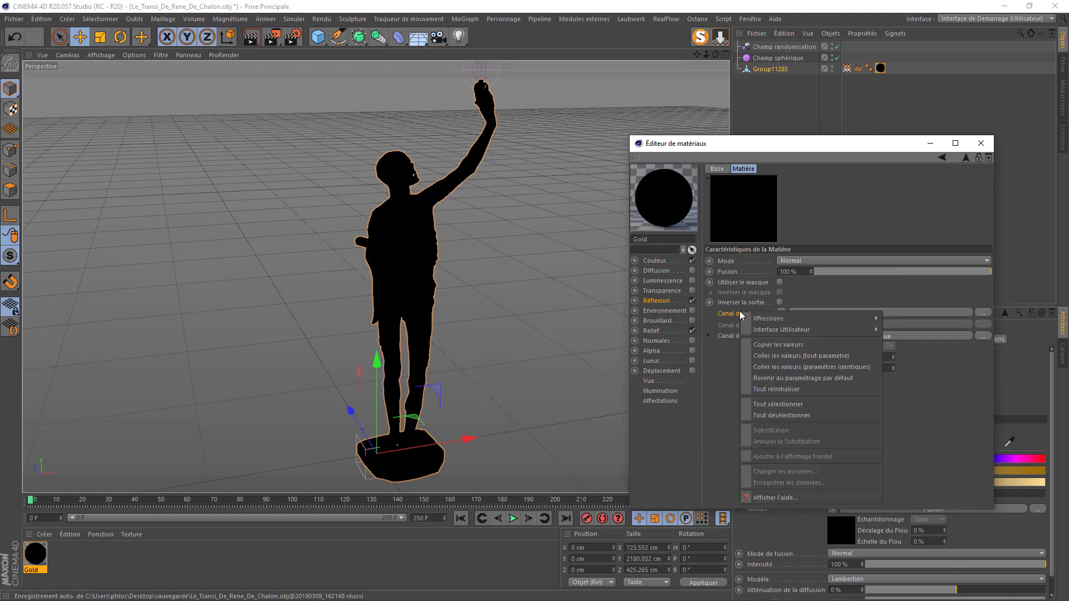
pyautogui.click(776, 356)
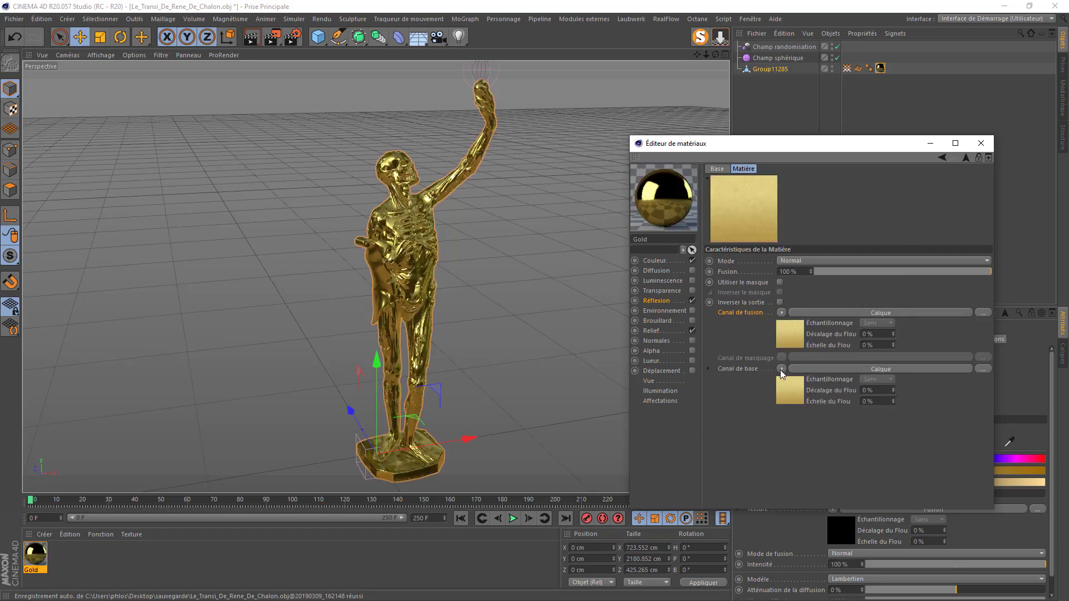
# Step: Replace the reflection Fusion's base channel with a Couleur shader set to black, and return to the Fusion settings
pyautogui.click(781, 369)
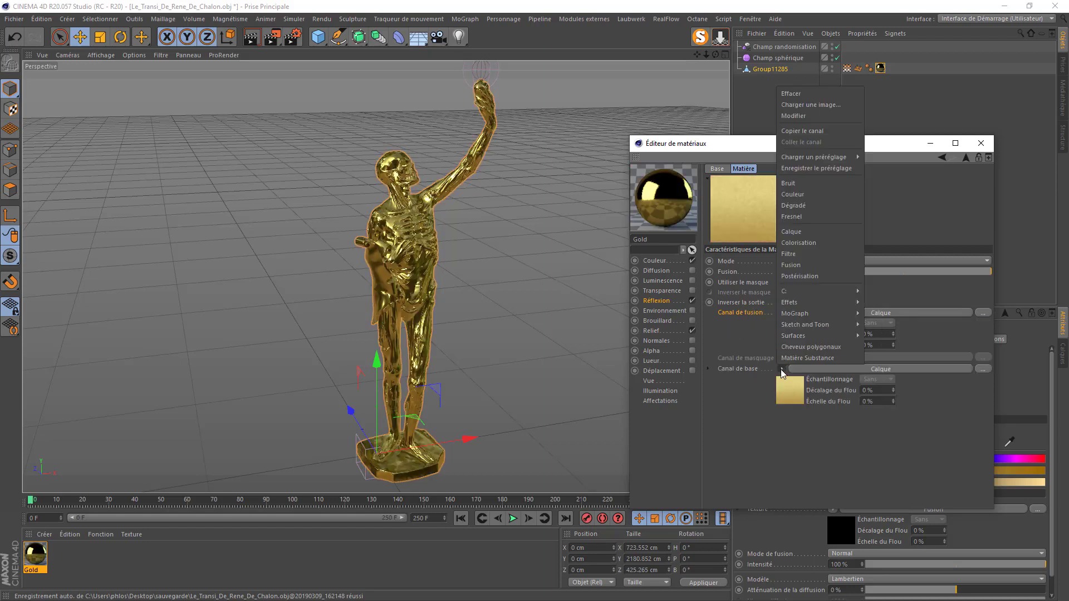
pyautogui.click(791, 195)
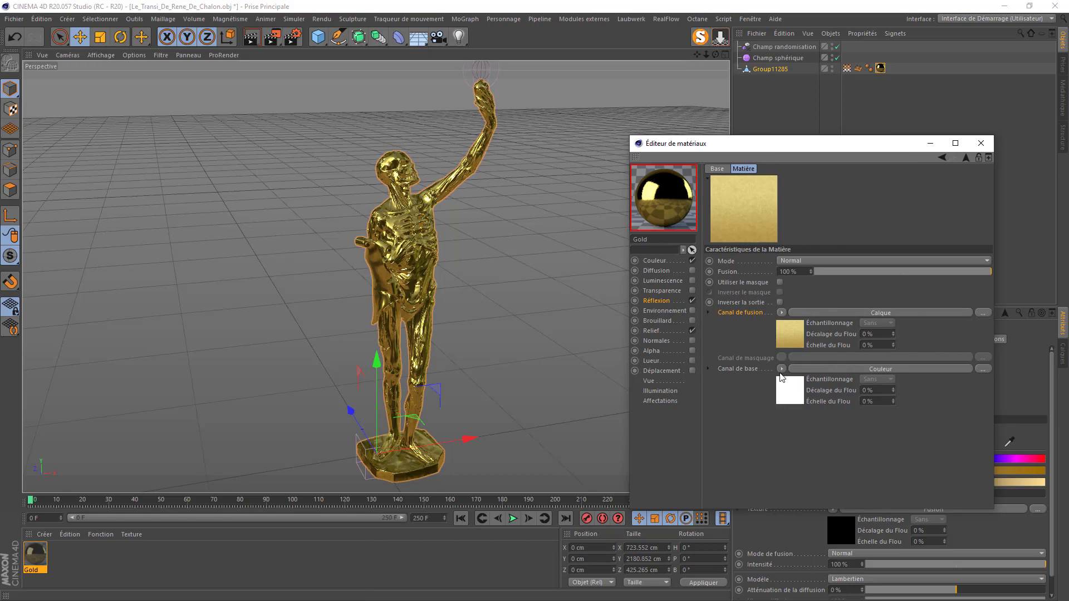
pyautogui.click(786, 402)
pyautogui.moveTo(805, 313); pyautogui.dragTo(767, 315)
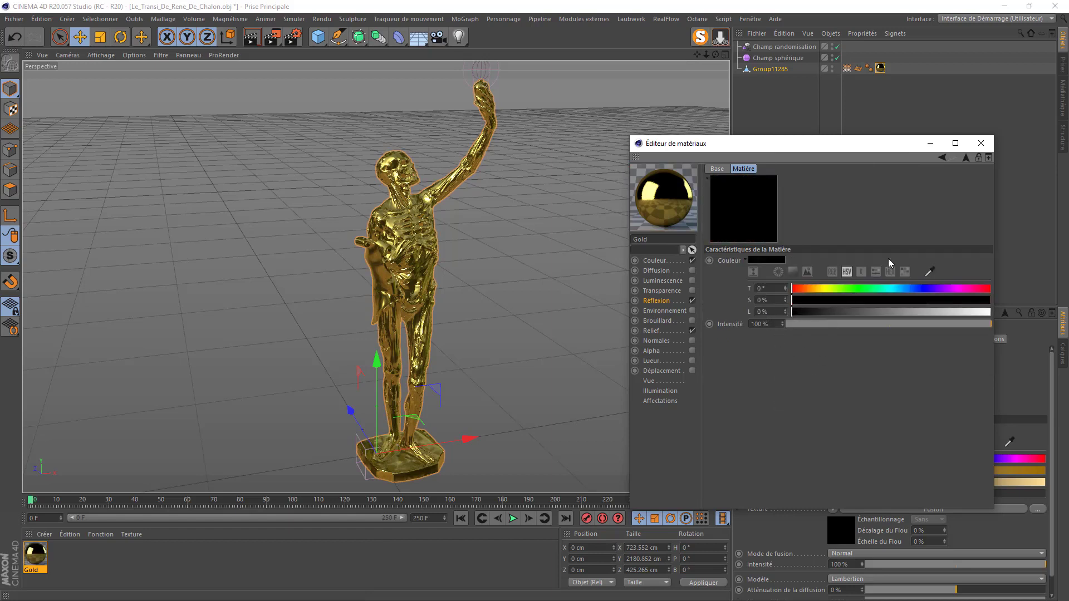
pyautogui.click(967, 159)
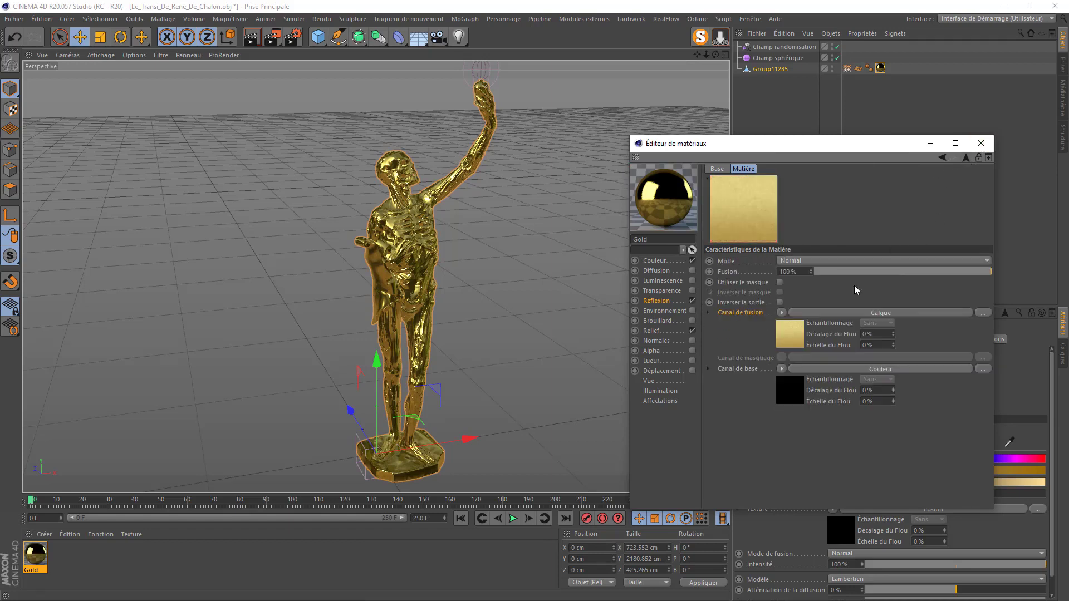
# Step: Enable the mask in the reflection Fusion and mask it with an Influence des points shader linked to the statue's vertex weight map
pyautogui.click(779, 282)
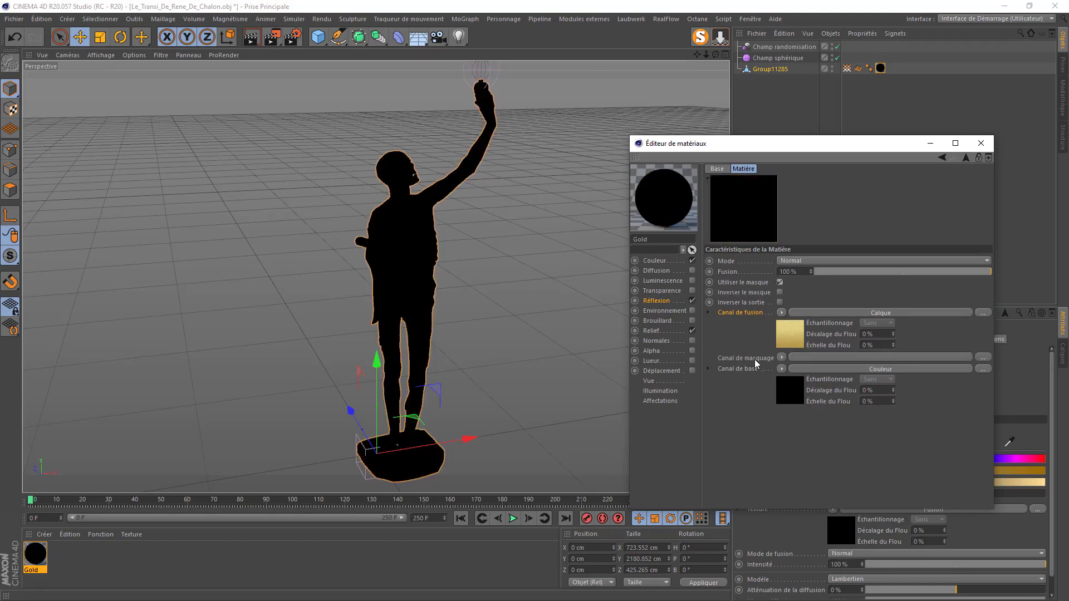
pyautogui.click(781, 357)
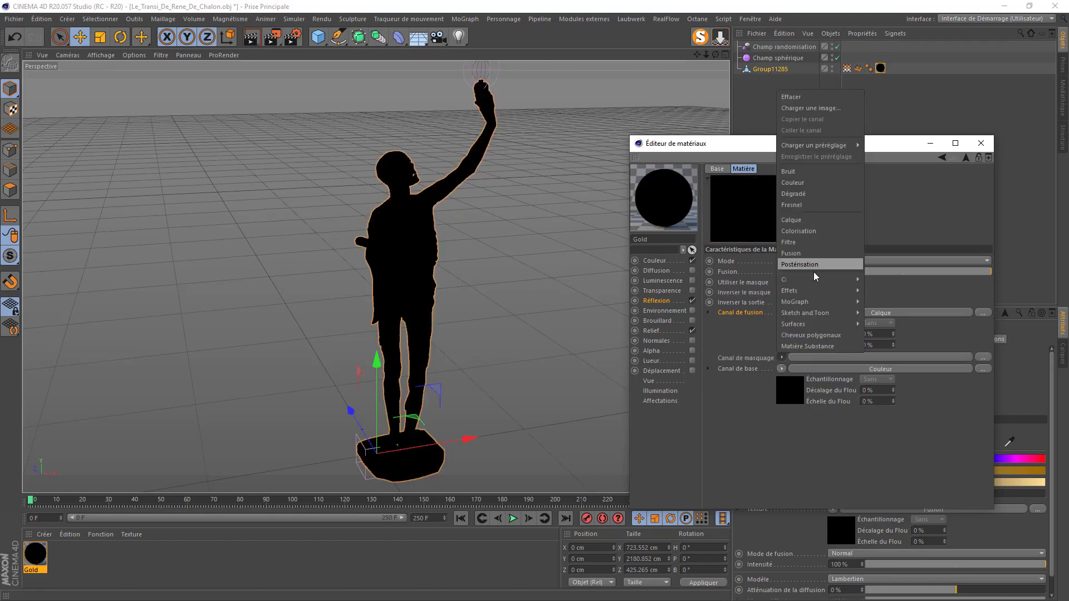
pyautogui.moveTo(807, 290)
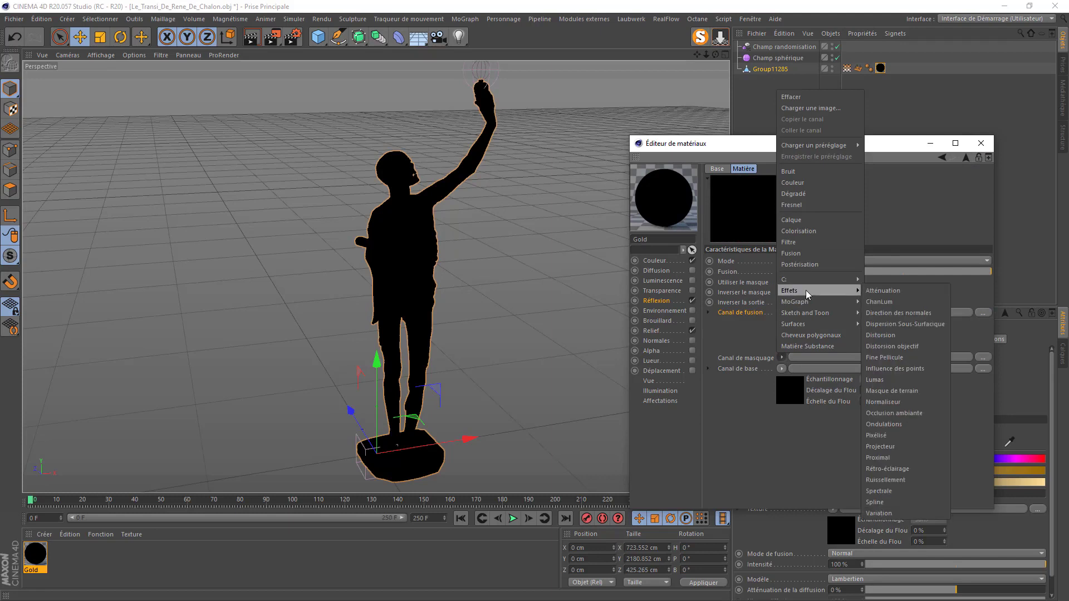
pyautogui.click(901, 369)
pyautogui.click(790, 381)
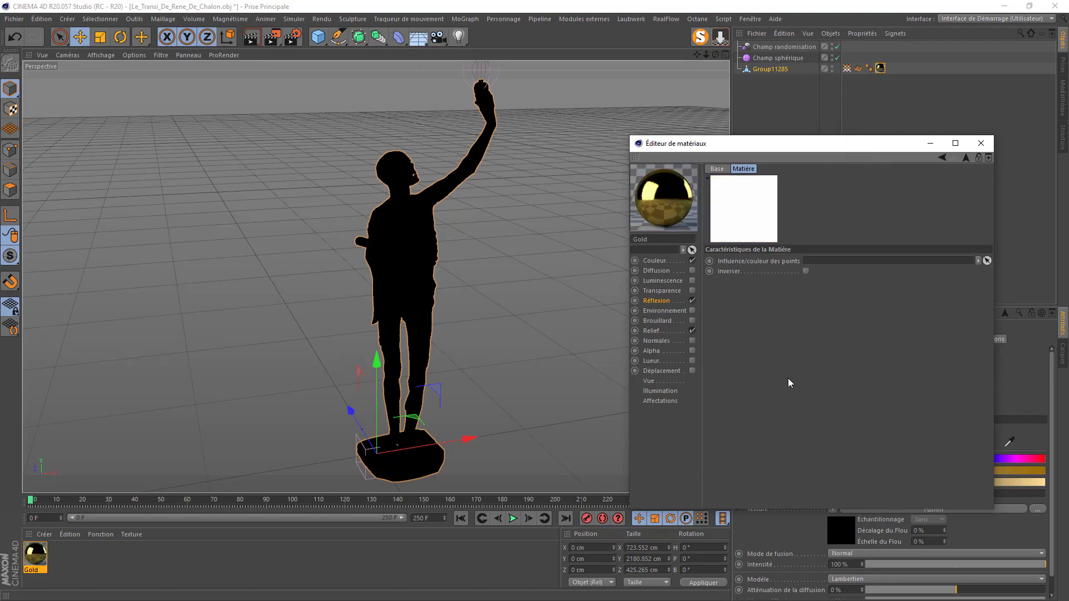
pyautogui.moveTo(847, 68); pyautogui.dragTo(824, 261)
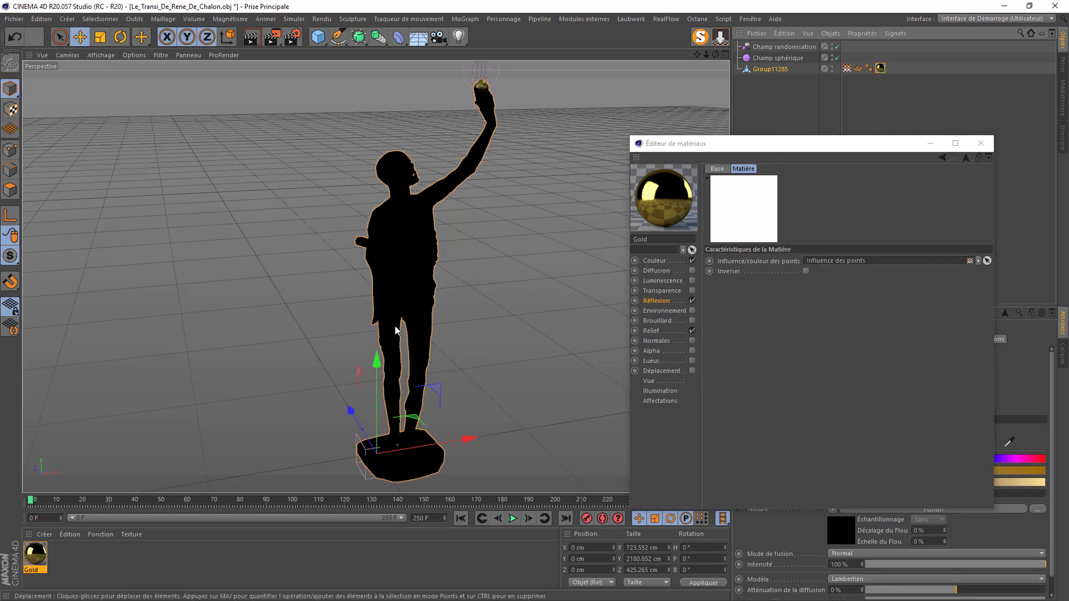
# Step: Play the animation to preview the gold spreading over the statue, then stop and examine the edge on the legs
pyautogui.click(513, 519)
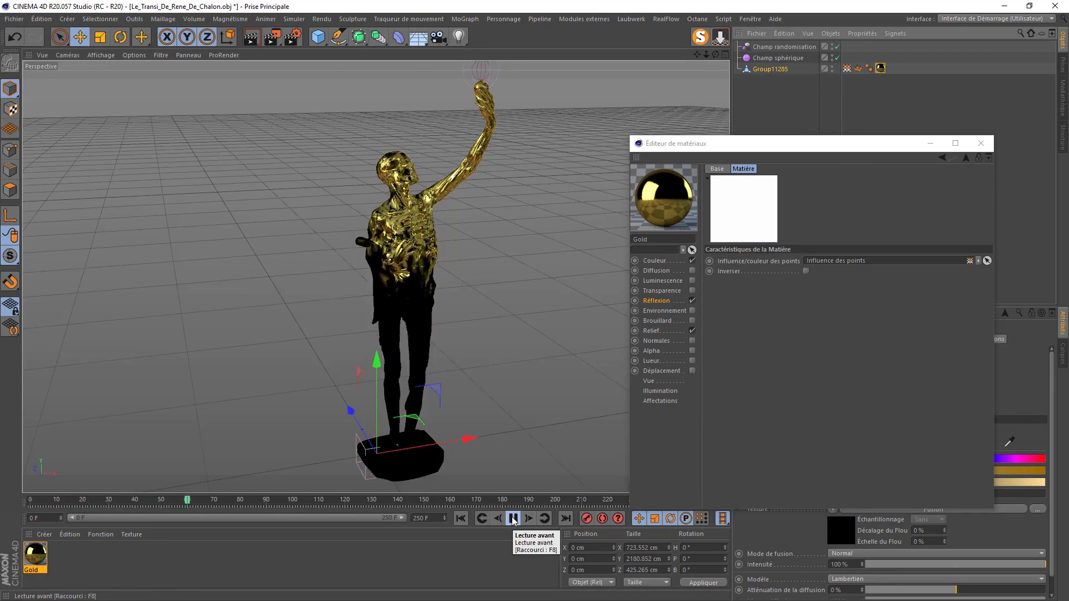
pyautogui.click(512, 519)
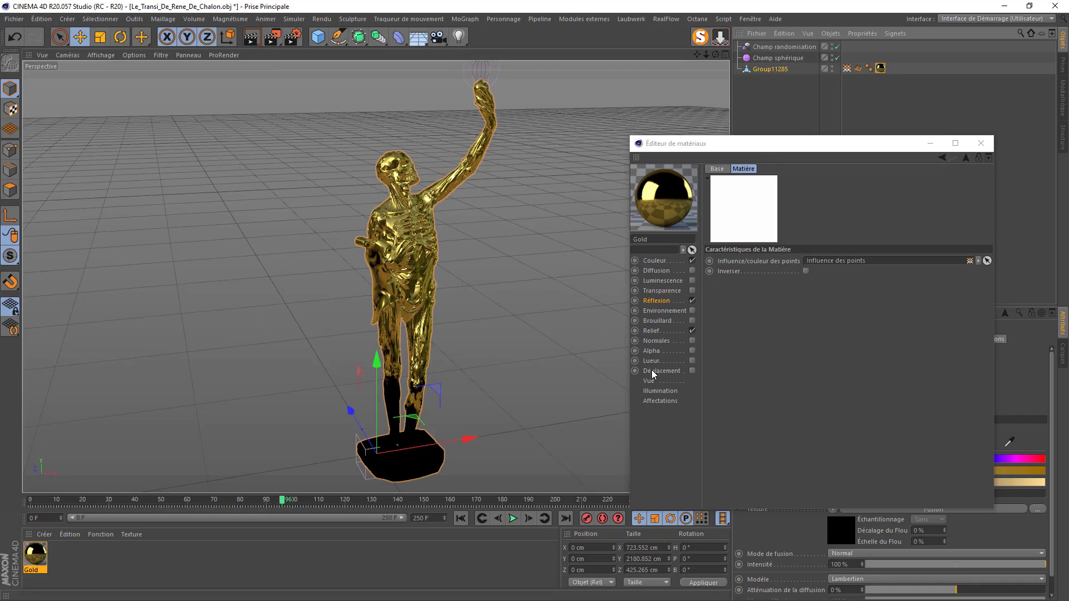
pyautogui.scroll(10, 416, 362)
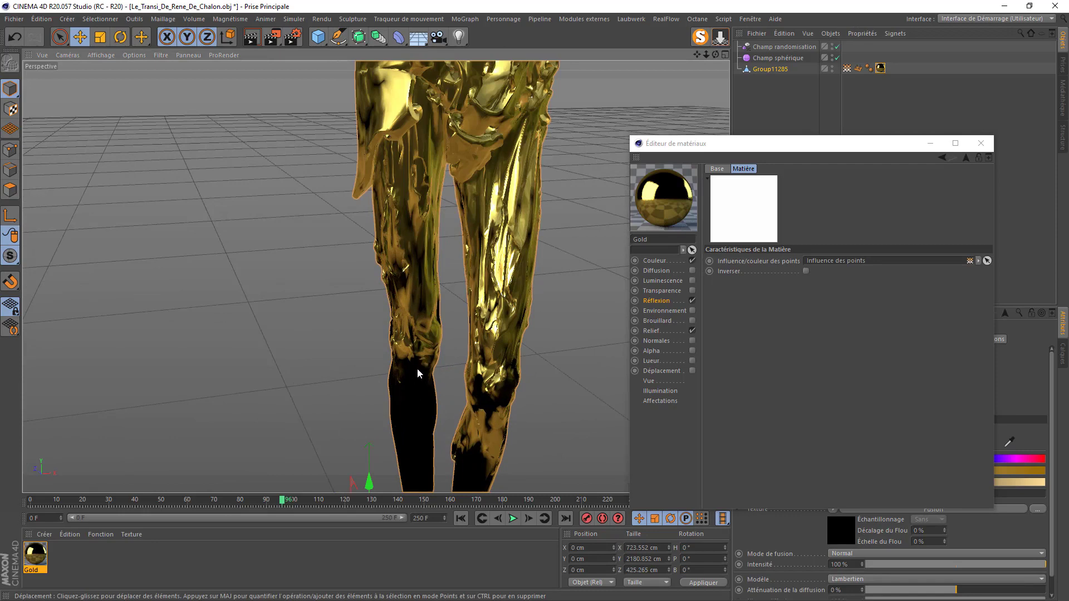
# Step: Enable Gold's Déplacement channel and give it an Influence des points texture linked to the statue's vertex weight map
pyautogui.click(660, 372)
pyautogui.click(692, 371)
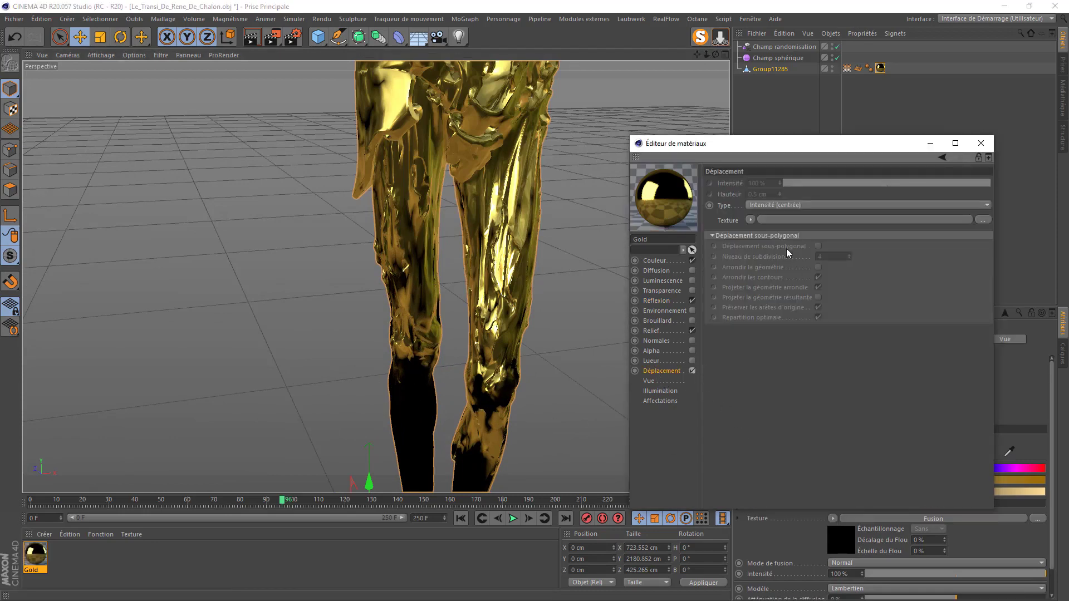
pyautogui.click(749, 221)
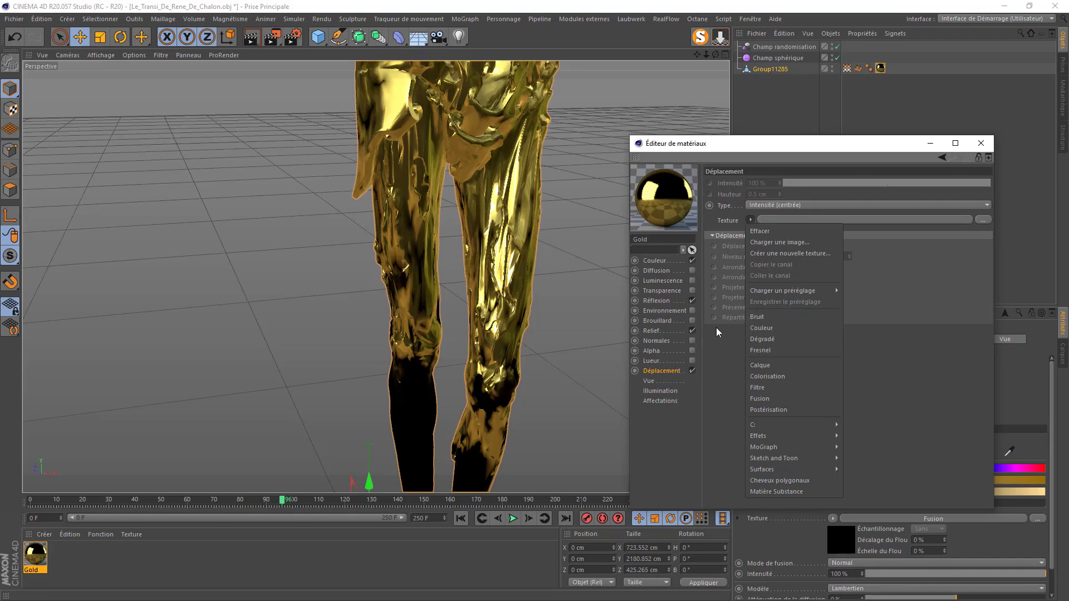
pyautogui.moveTo(777, 440)
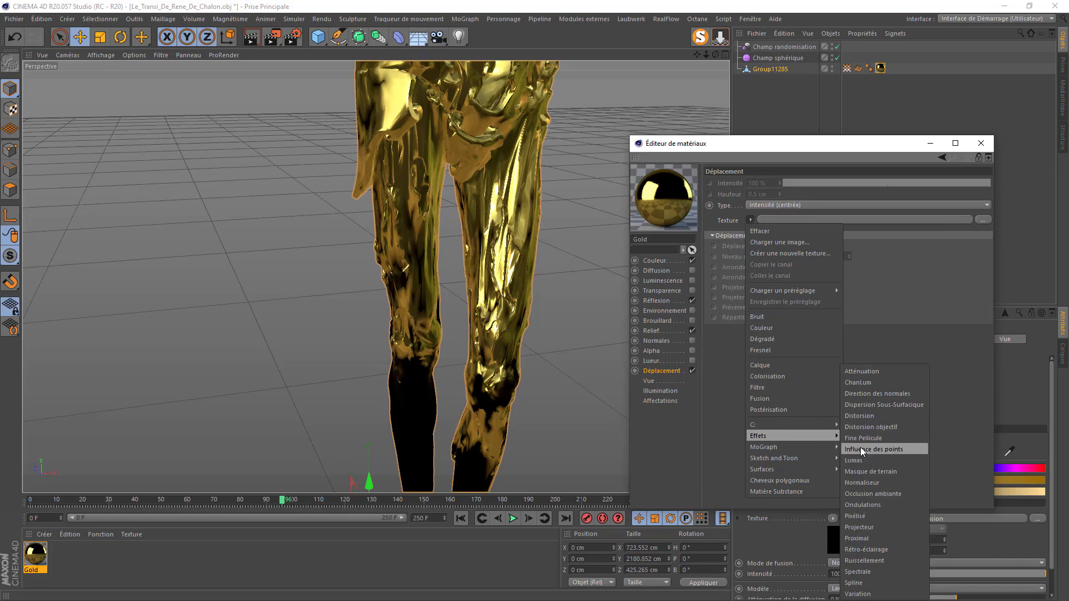
pyautogui.click(861, 448)
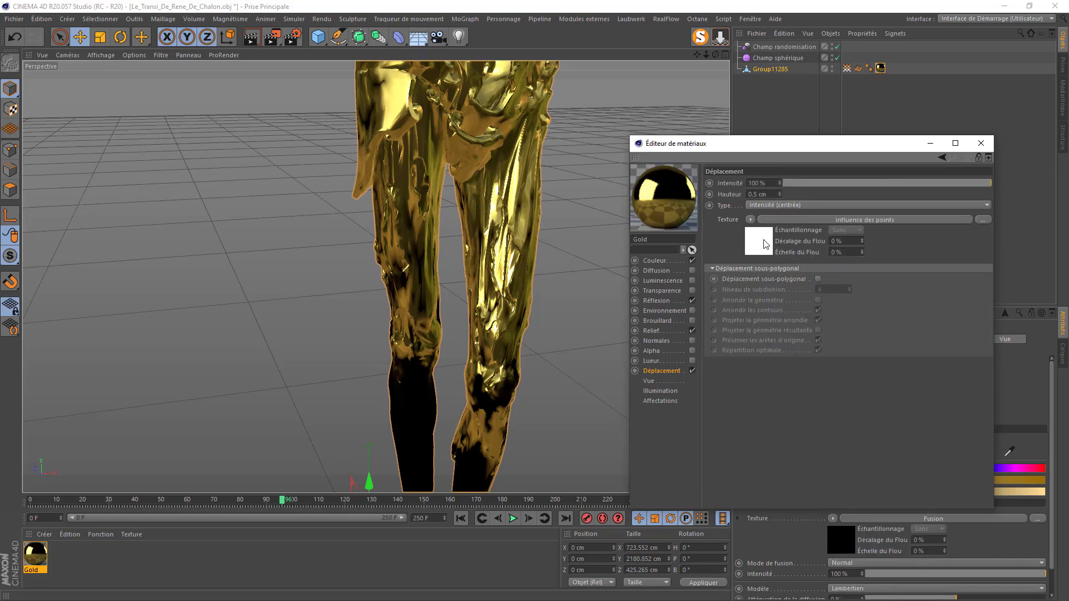
pyautogui.click(767, 240)
pyautogui.moveTo(790, 149); pyautogui.dragTo(487, 142)
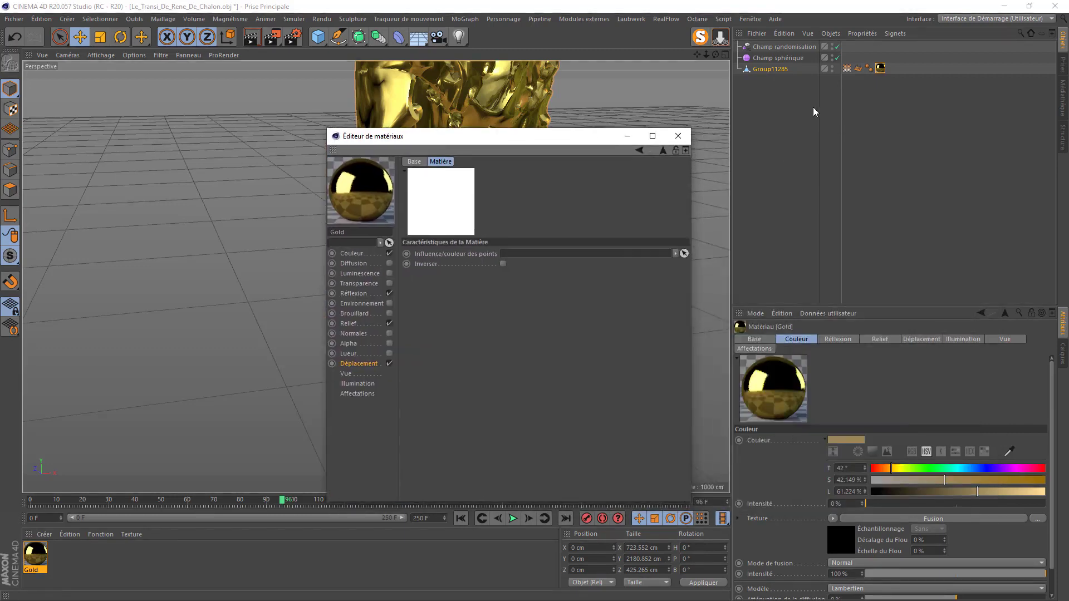
pyautogui.moveTo(846, 72); pyautogui.dragTo(539, 254)
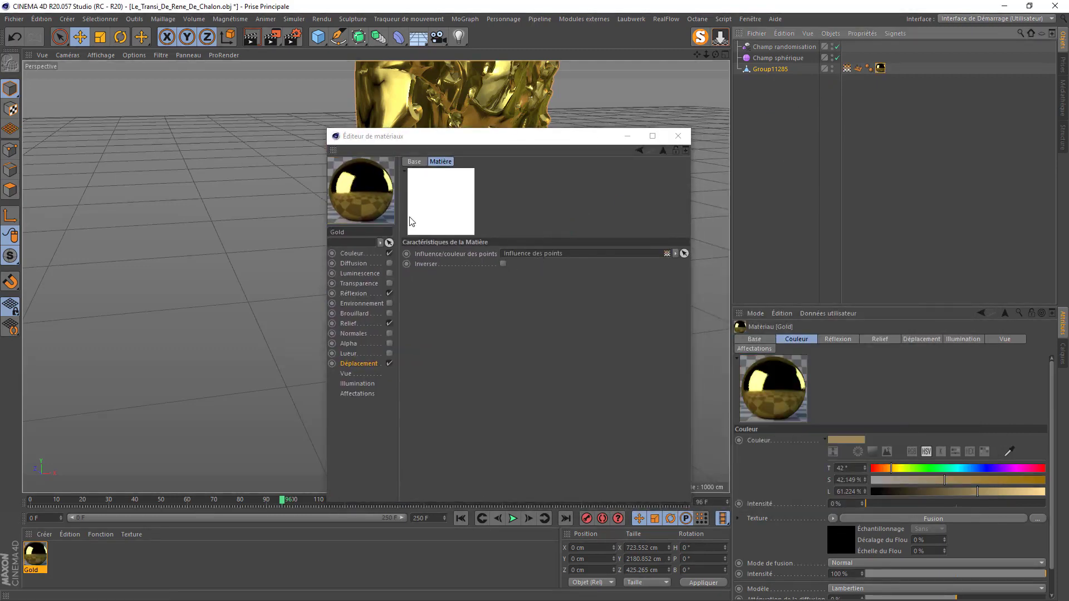
pyautogui.moveTo(454, 142); pyautogui.dragTo(808, 167)
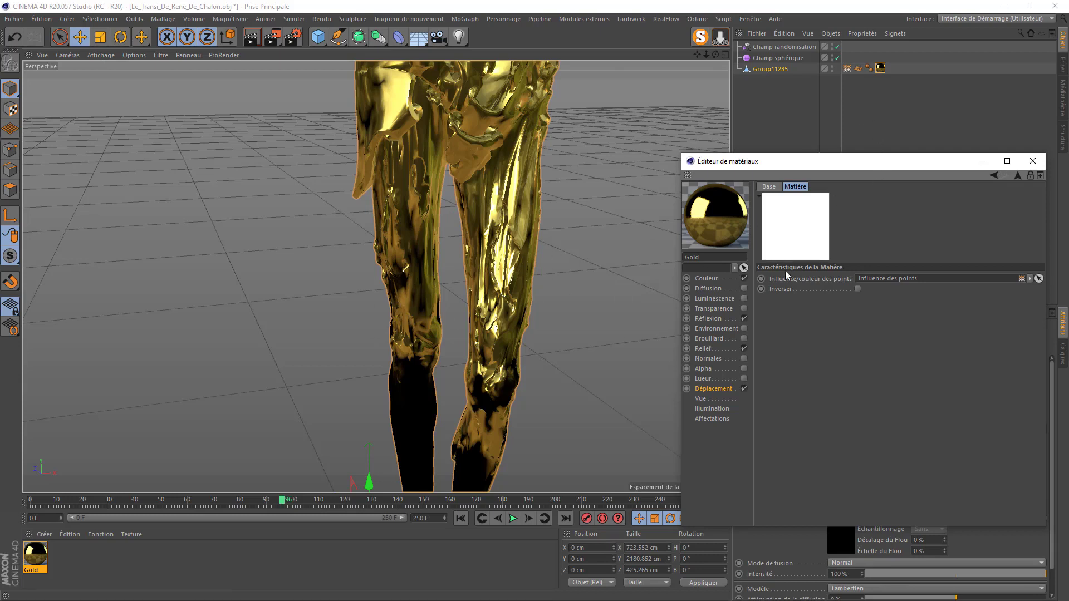
# Step: Wrap the Déplacement channel's texture in a Fusion shader and open that shader's settings
pyautogui.click(707, 389)
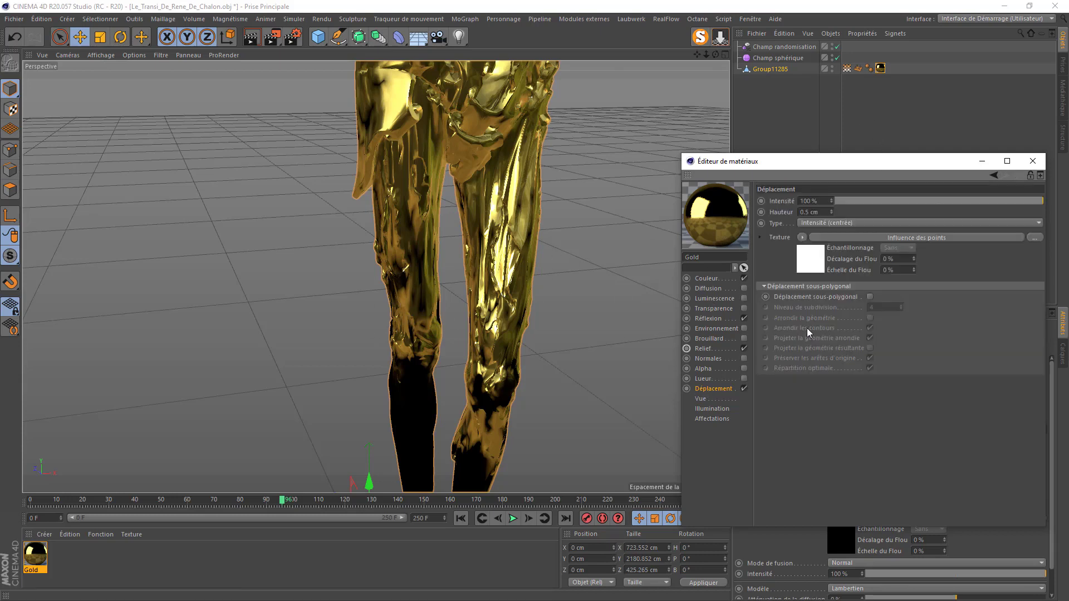
pyautogui.click(802, 238)
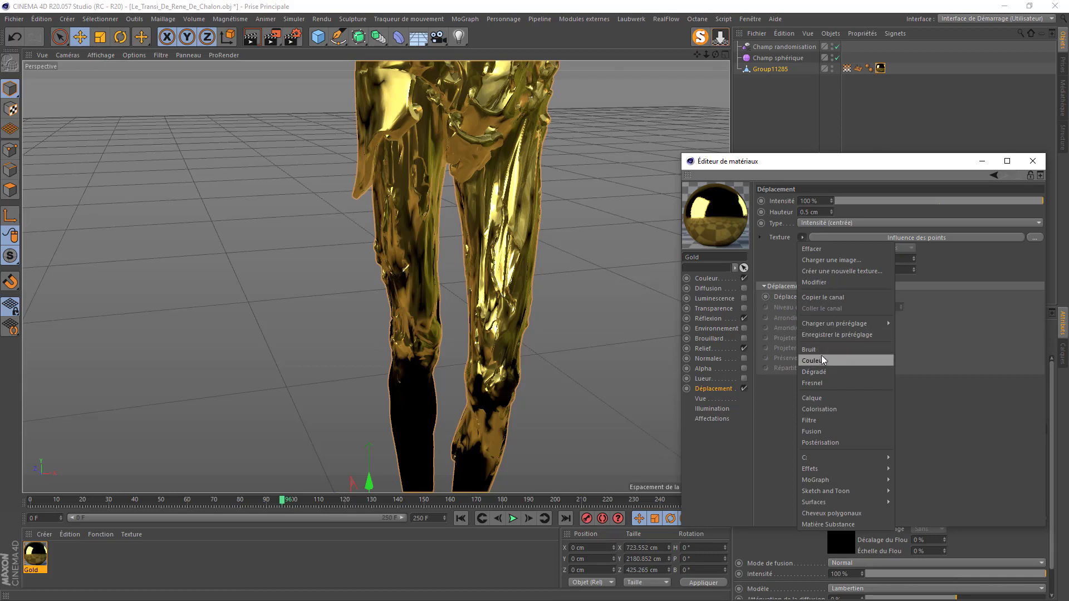
pyautogui.click(815, 432)
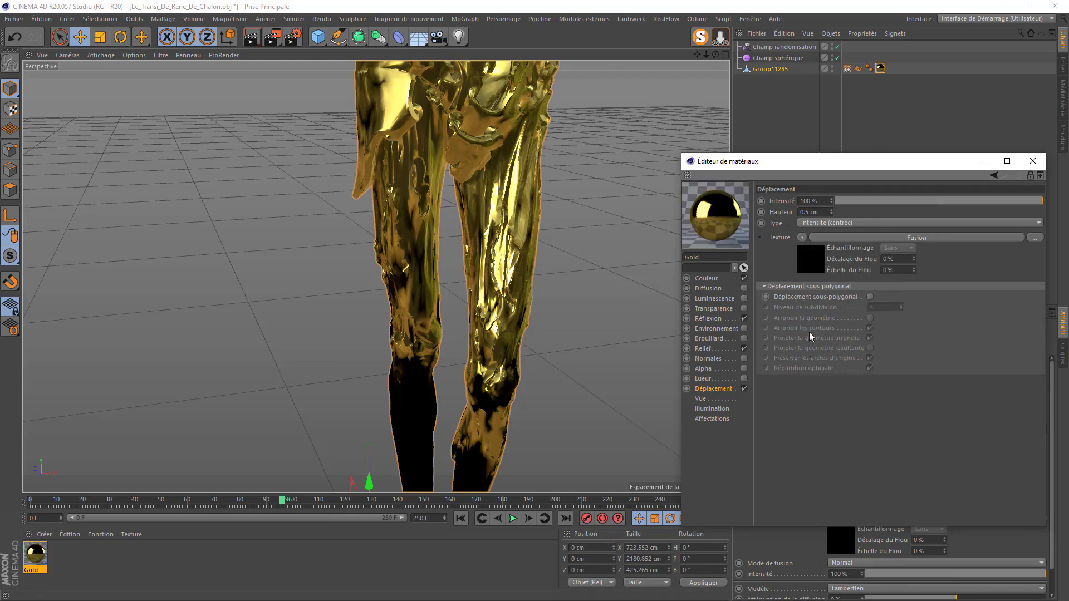
pyautogui.click(809, 260)
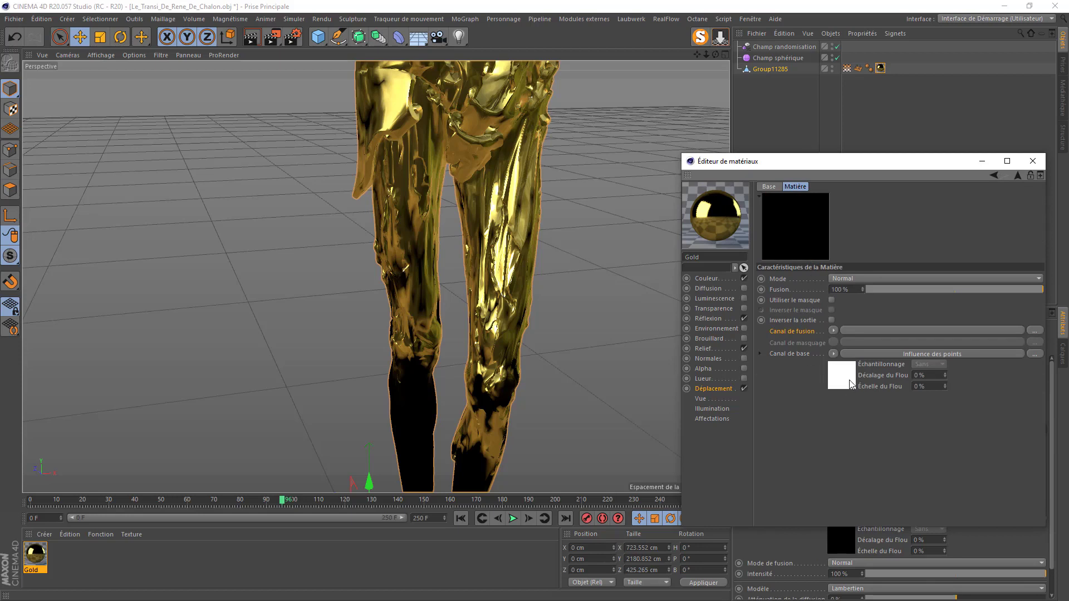
# Step: Set the displacement Fusion's base channel to a black Couleur shader and its blend channel to a white Couleur shader
pyautogui.click(833, 355)
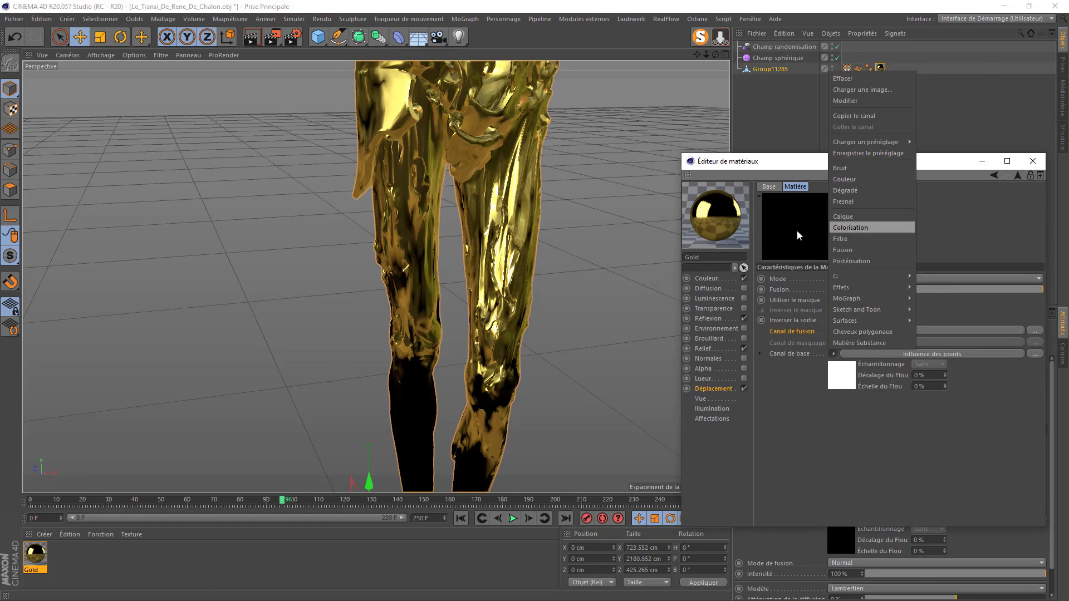
pyautogui.click(842, 179)
pyautogui.click(833, 379)
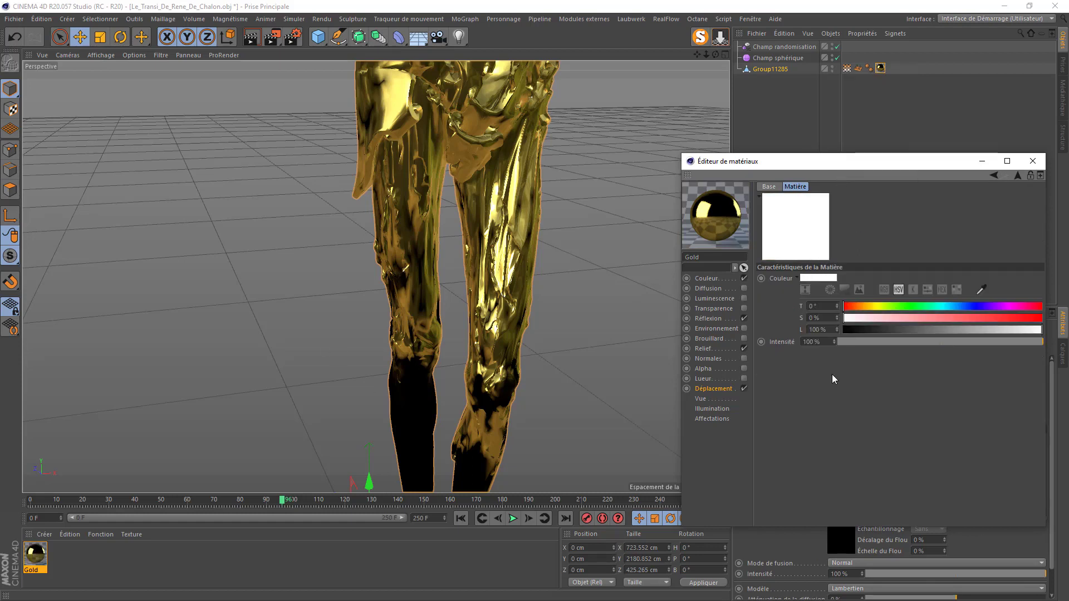
pyautogui.moveTo(881, 329); pyautogui.dragTo(840, 355)
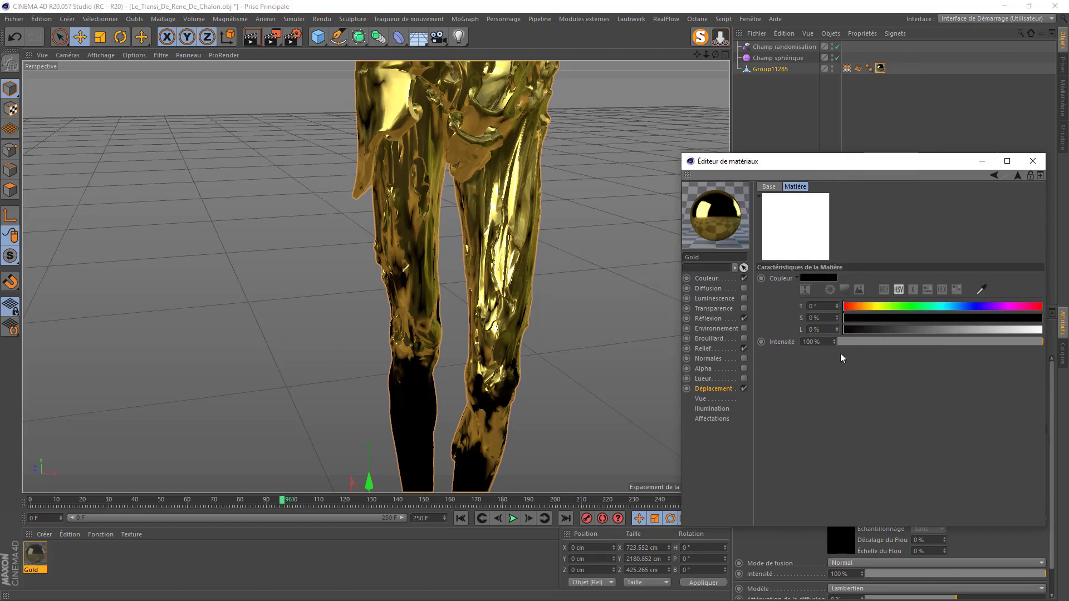
pyautogui.click(1017, 176)
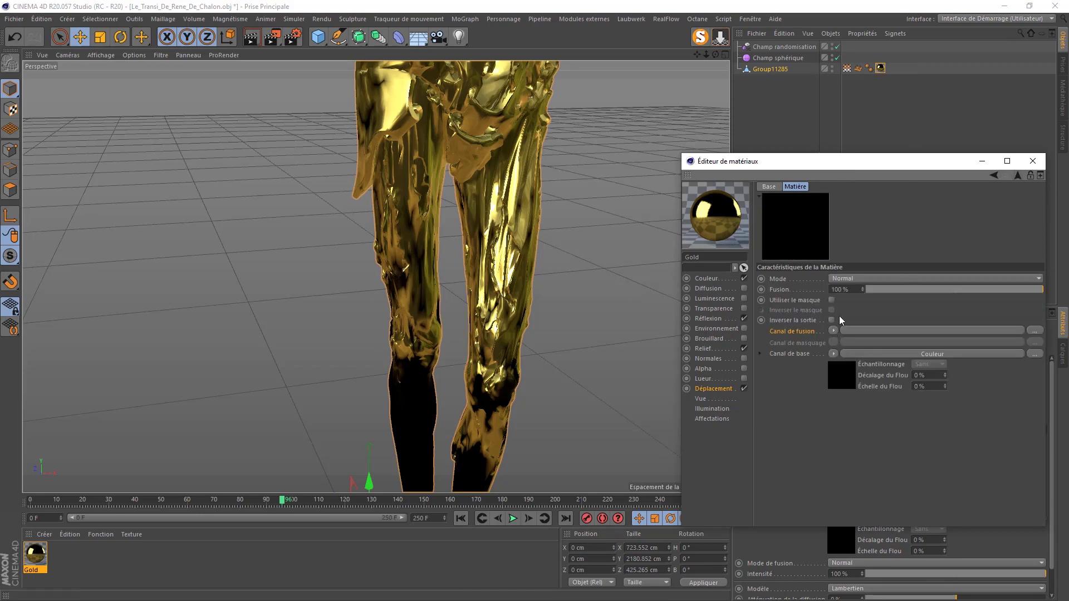
pyautogui.click(833, 331)
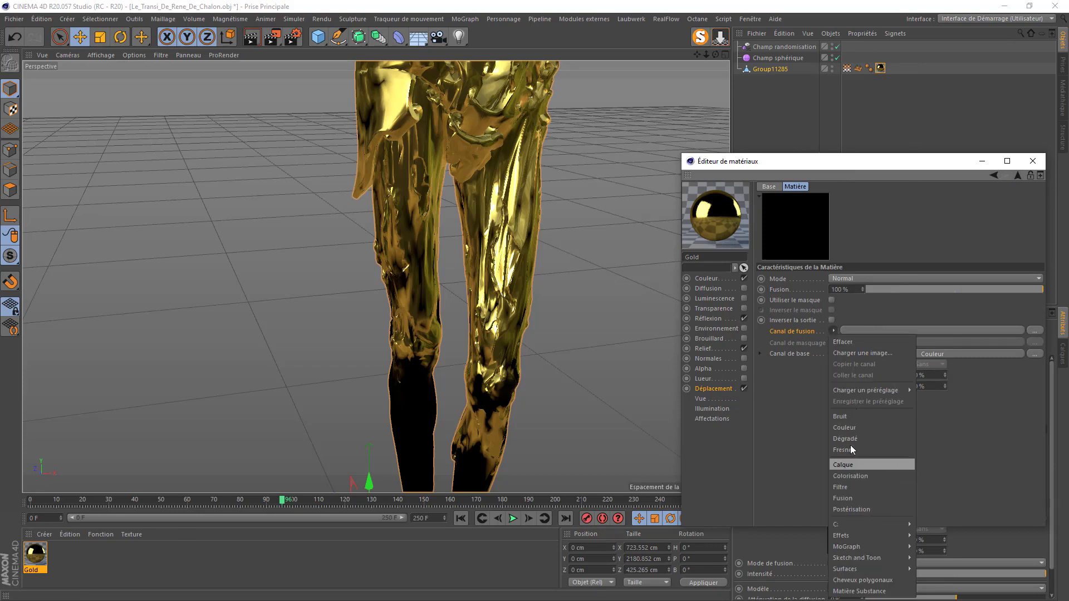
pyautogui.click(851, 427)
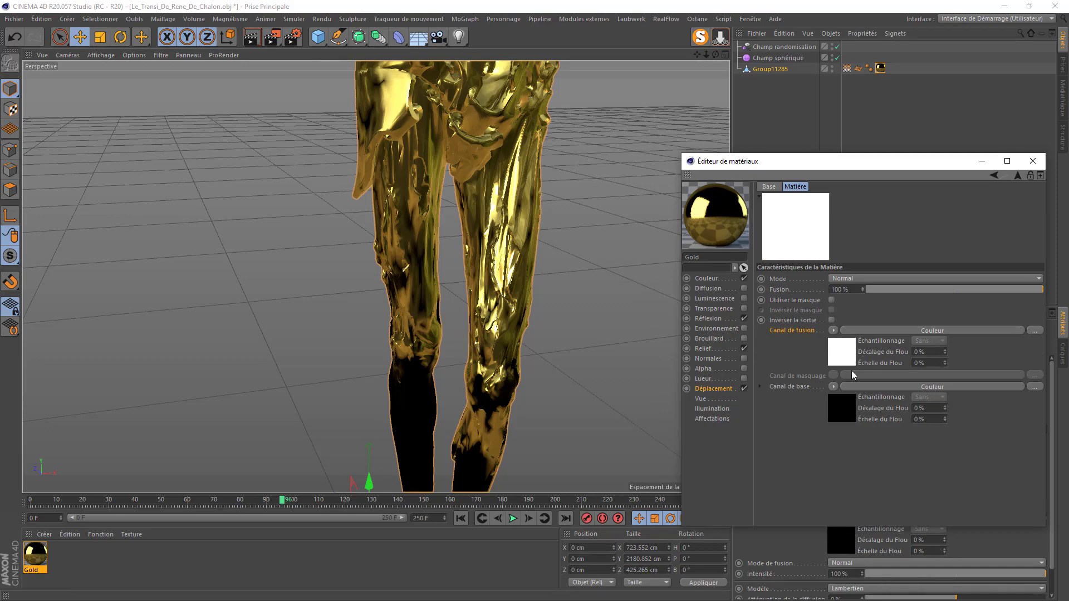
# Step: Mask the displacement Fusion with an Influence des points shader linked to the vertex weight map, and return to the Déplacement settings
pyautogui.click(831, 301)
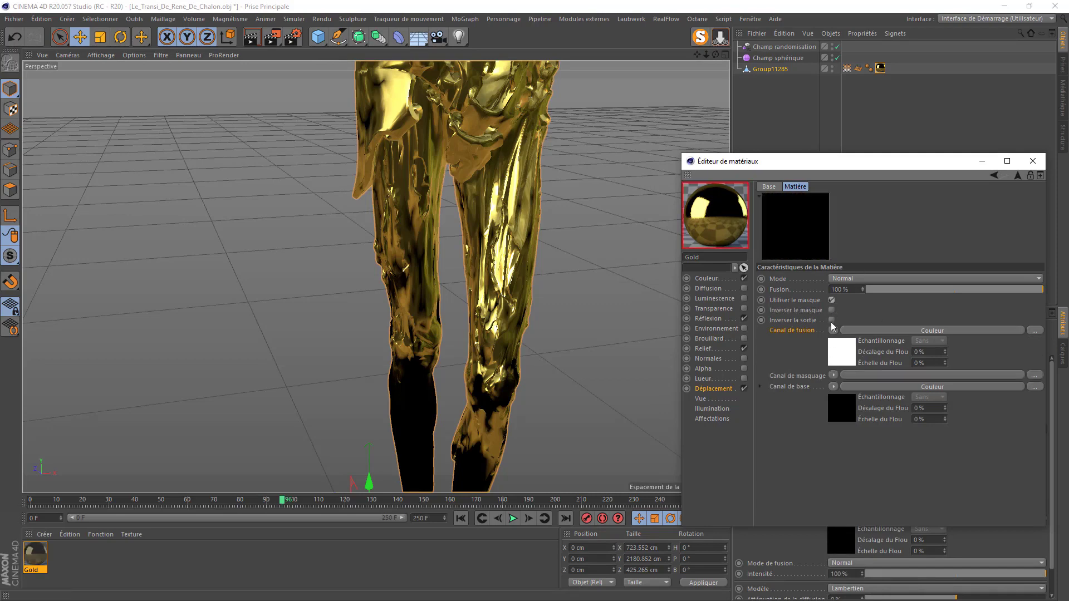
pyautogui.click(834, 375)
pyautogui.moveTo(845, 309)
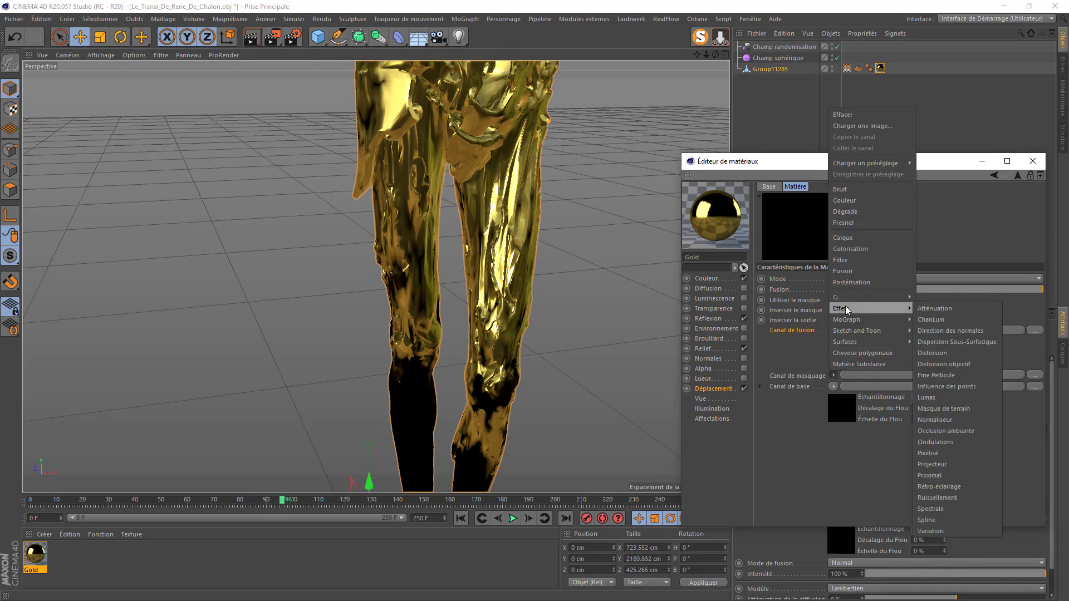
pyautogui.click(946, 386)
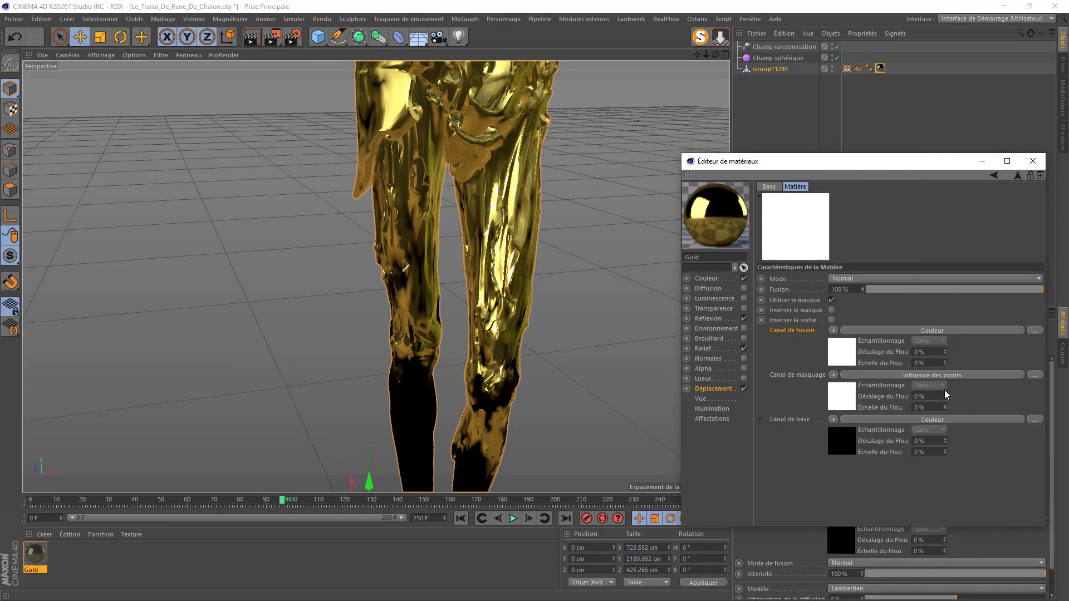
pyautogui.click(941, 376)
pyautogui.moveTo(847, 68); pyautogui.dragTo(895, 282)
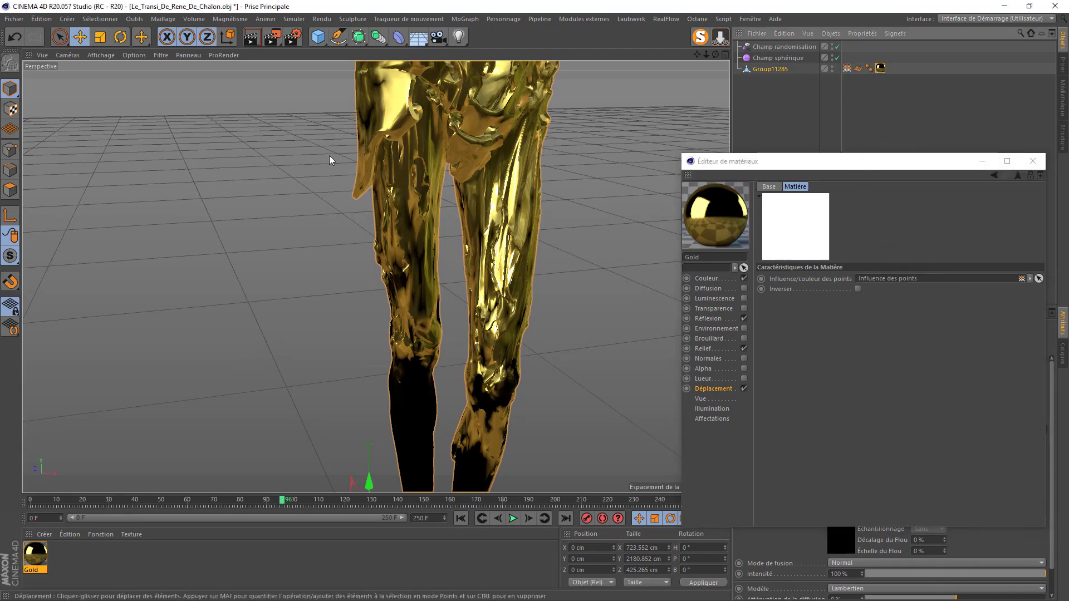
pyautogui.scroll(8, 330, 326)
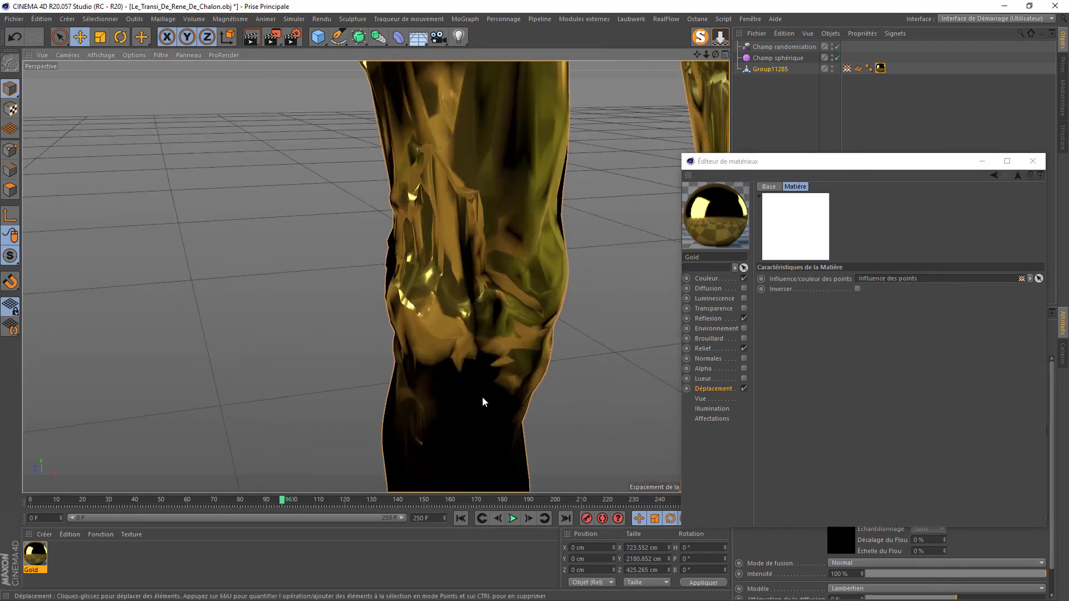
pyautogui.click(719, 387)
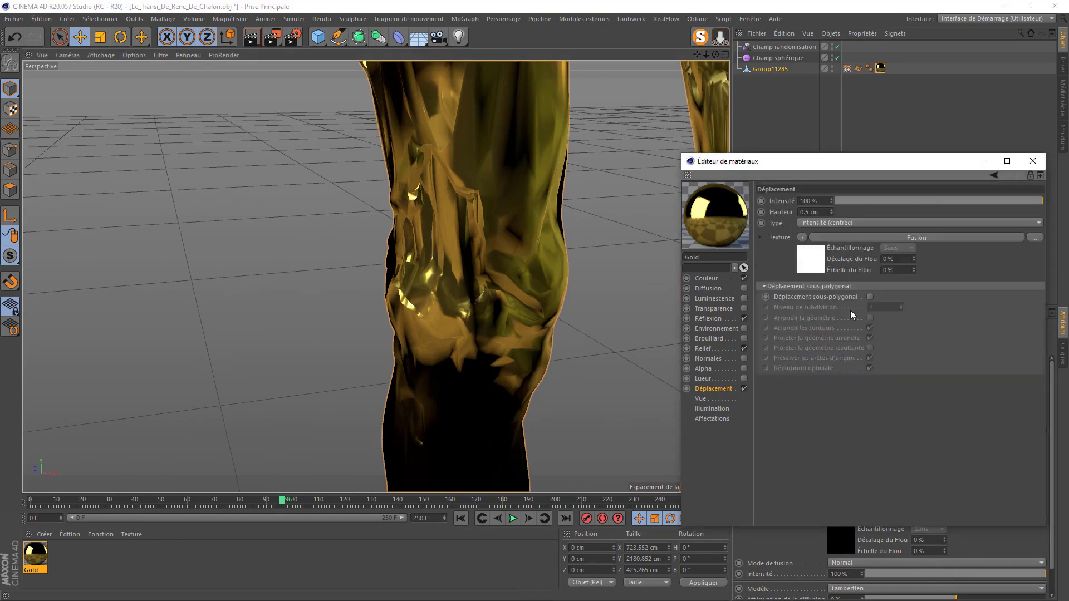
# Step: Enable sub-polygon displacement on Gold, set its height to 1 cm, and test-render the view
pyautogui.click(869, 296)
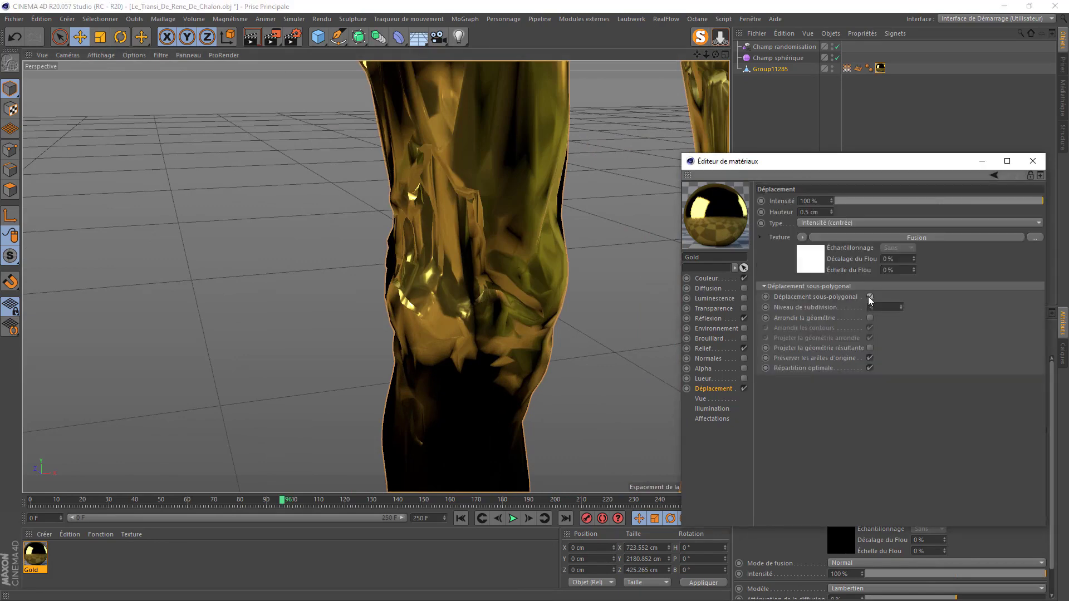
pyautogui.doubleClick(816, 212)
pyautogui.write('1')
pyautogui.press('Return')
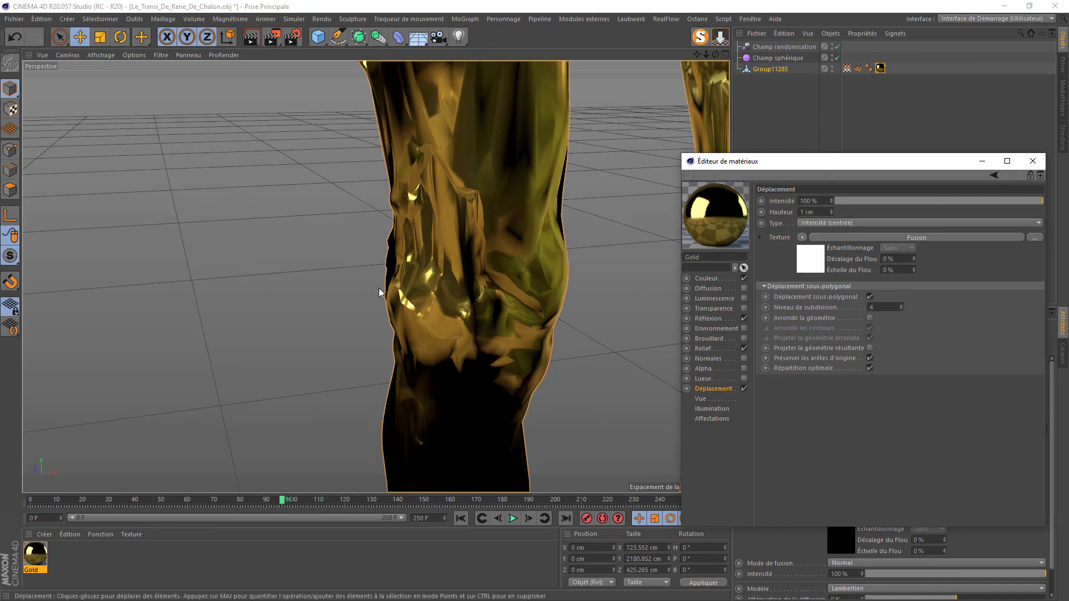
pyautogui.click(250, 38)
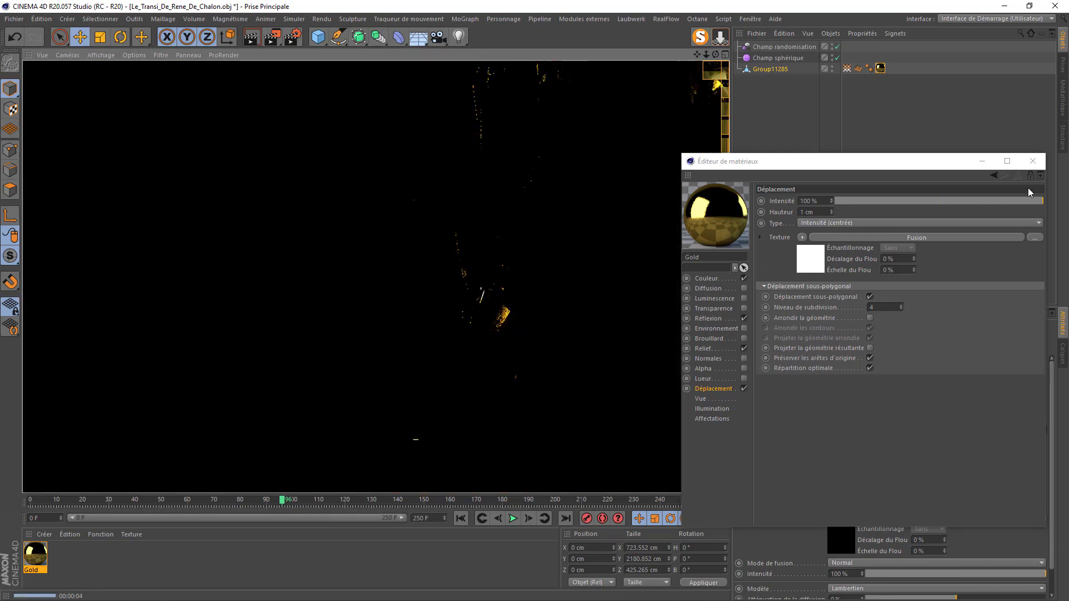
pyautogui.click(1033, 161)
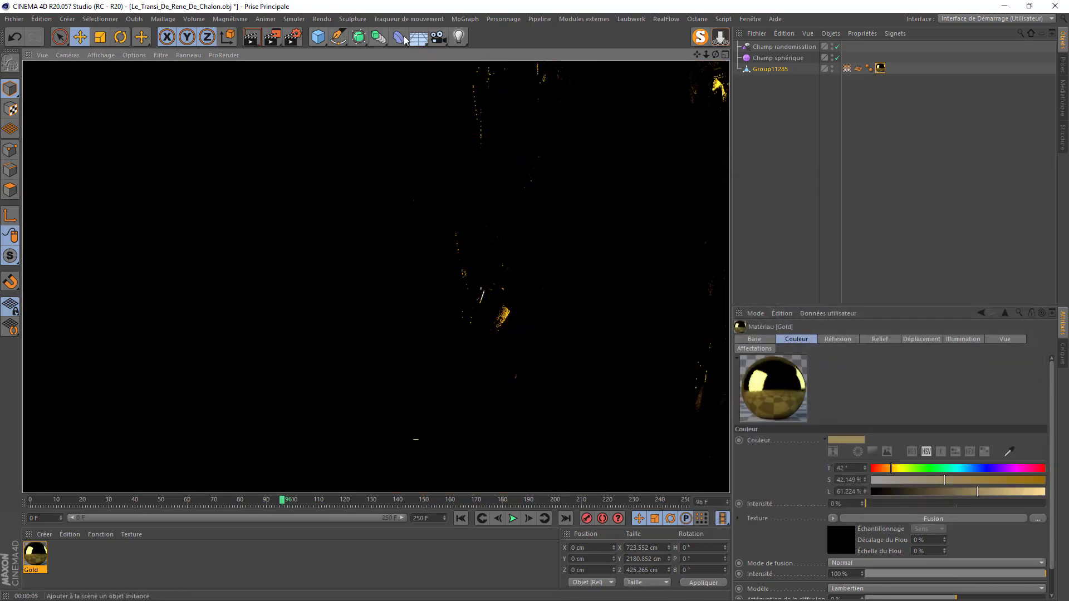
# Step: Add a Ciel object to the scene and assign a newly created default material to it
pyautogui.click(405, 40)
pyautogui.click(469, 75)
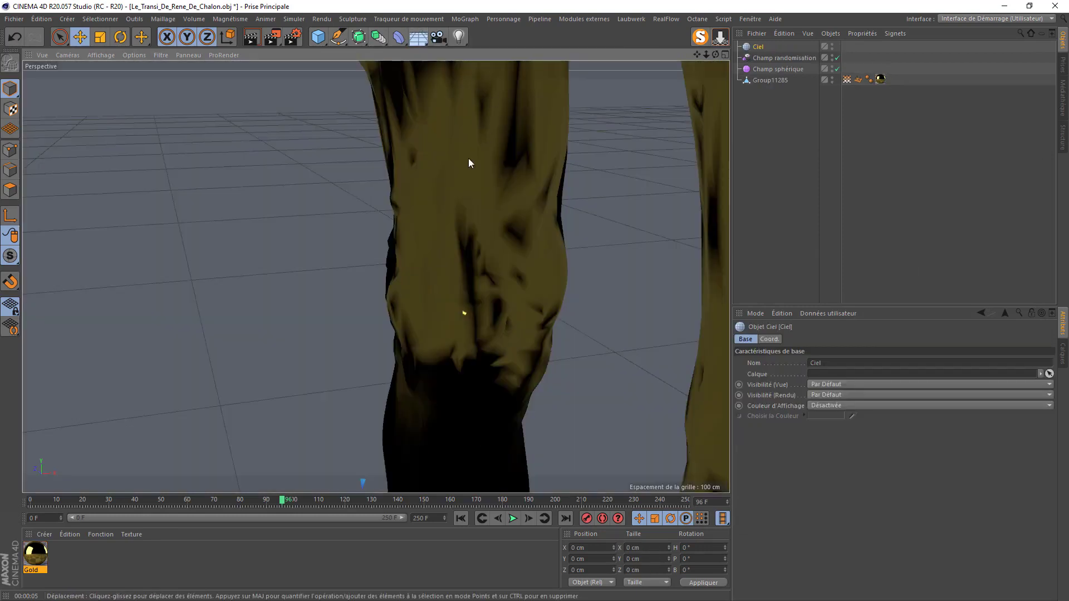
pyautogui.click(149, 589)
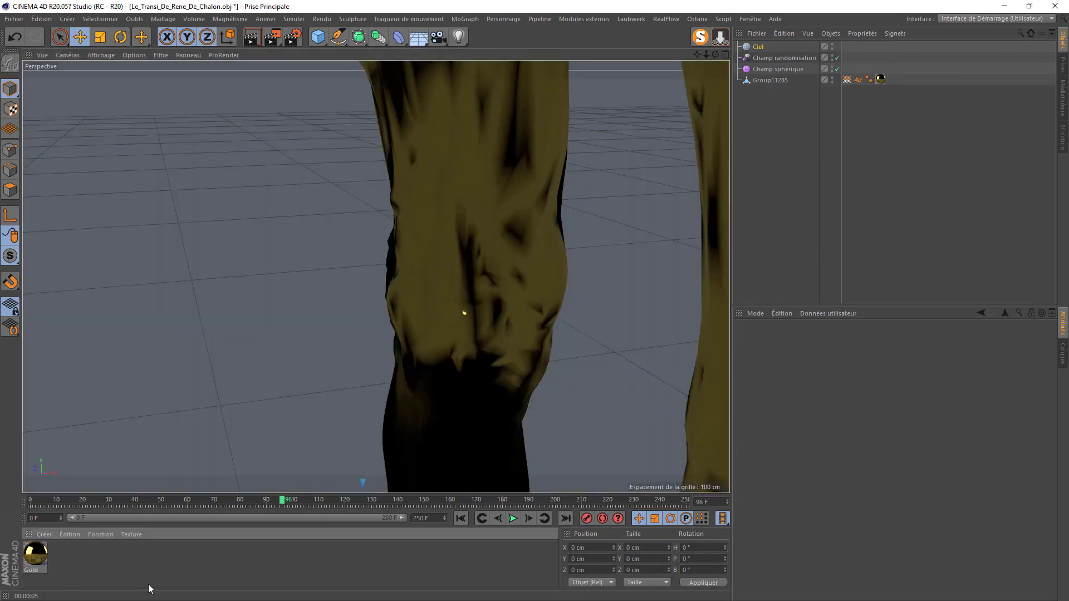
pyautogui.doubleClick(101, 564)
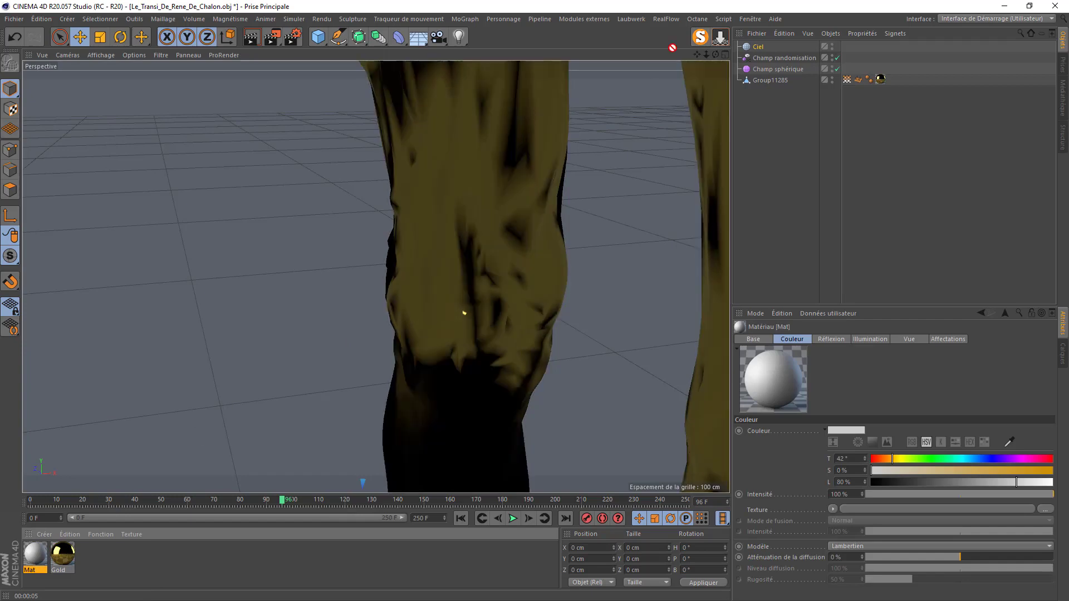
pyautogui.moveTo(672, 48); pyautogui.dragTo(763, 47)
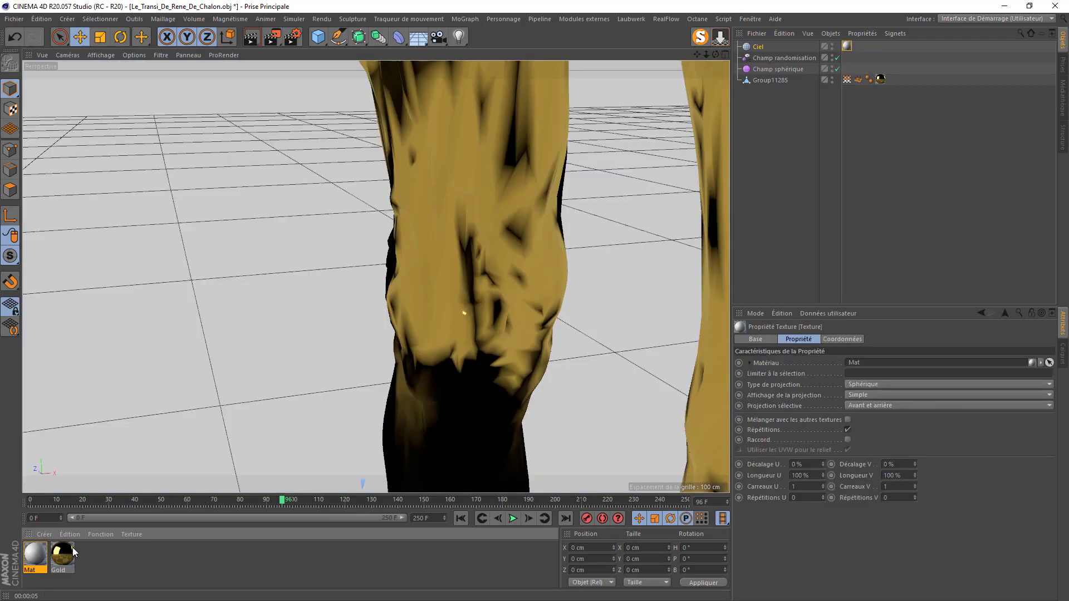
# Step: Turn off the sky material's Réflexion channel and load studio014.hdr as its Couleur texture
pyautogui.doubleClick(36, 557)
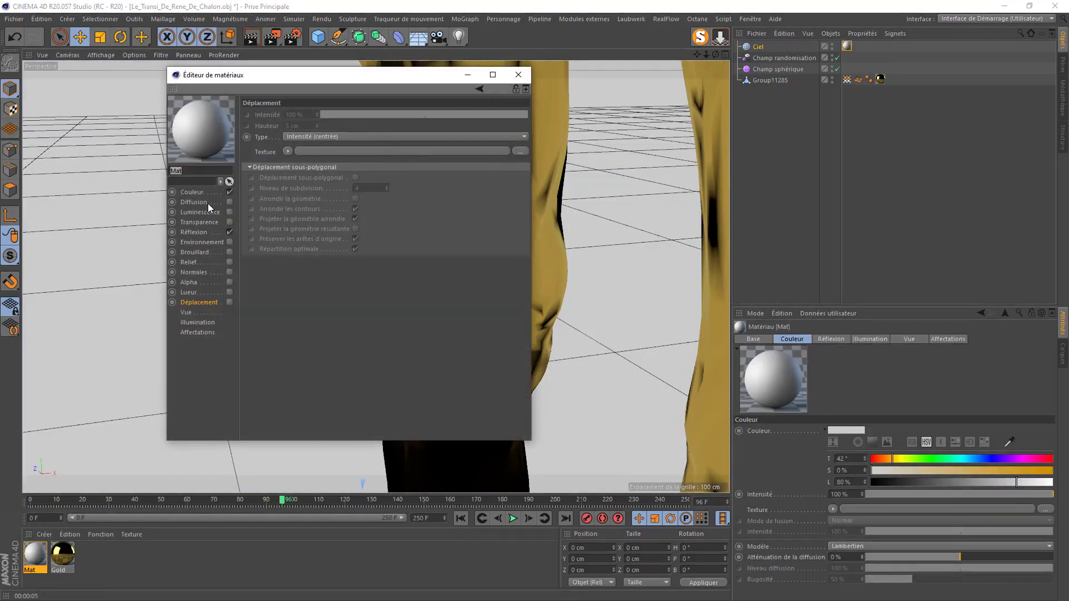
pyautogui.click(229, 232)
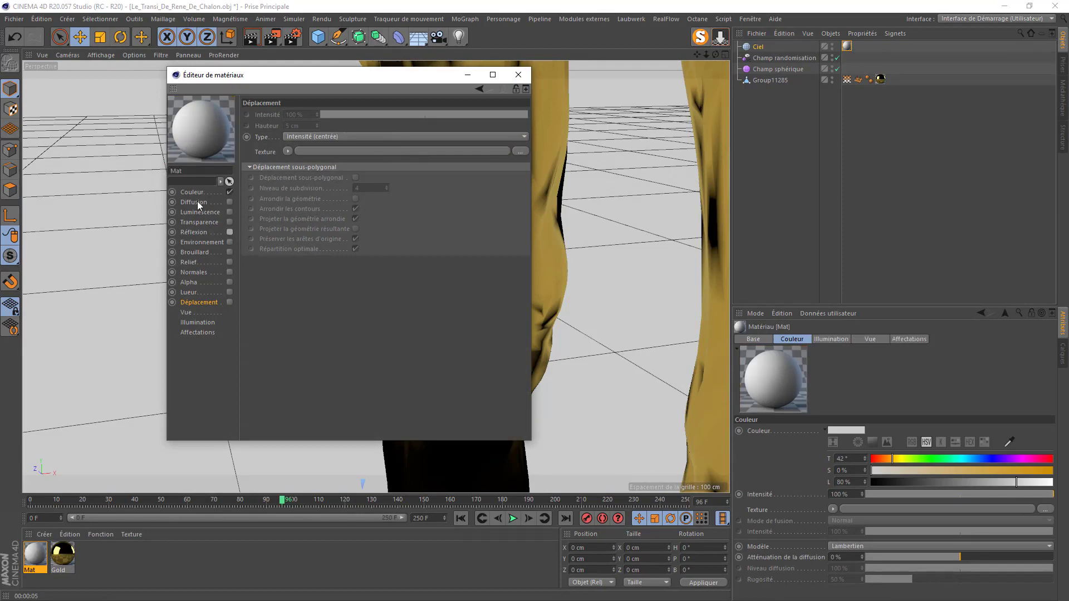
pyautogui.click(190, 193)
pyautogui.click(521, 192)
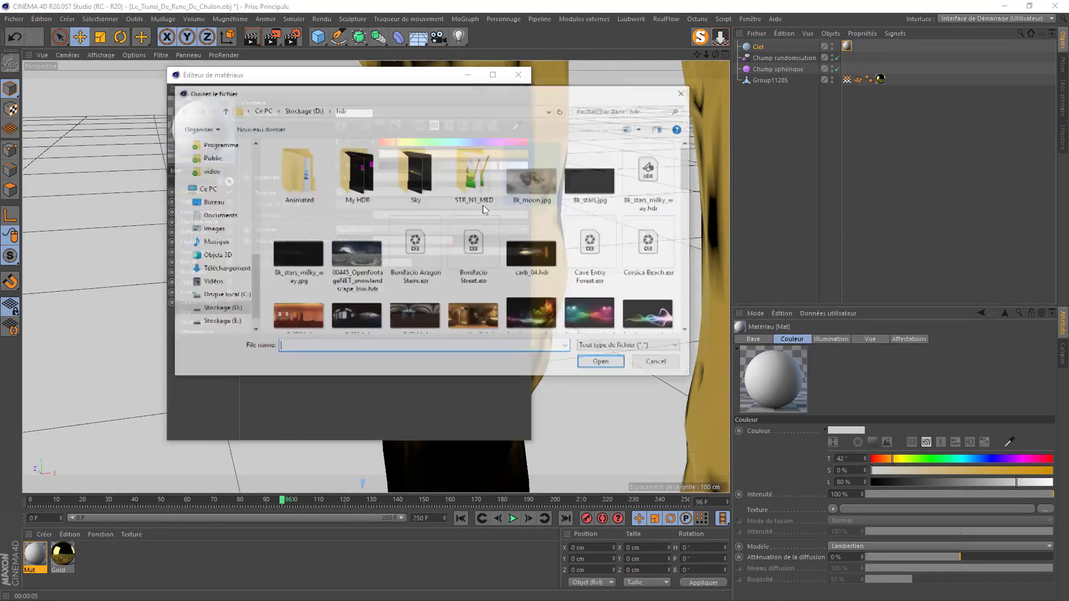
pyautogui.scroll(-8, 402, 246)
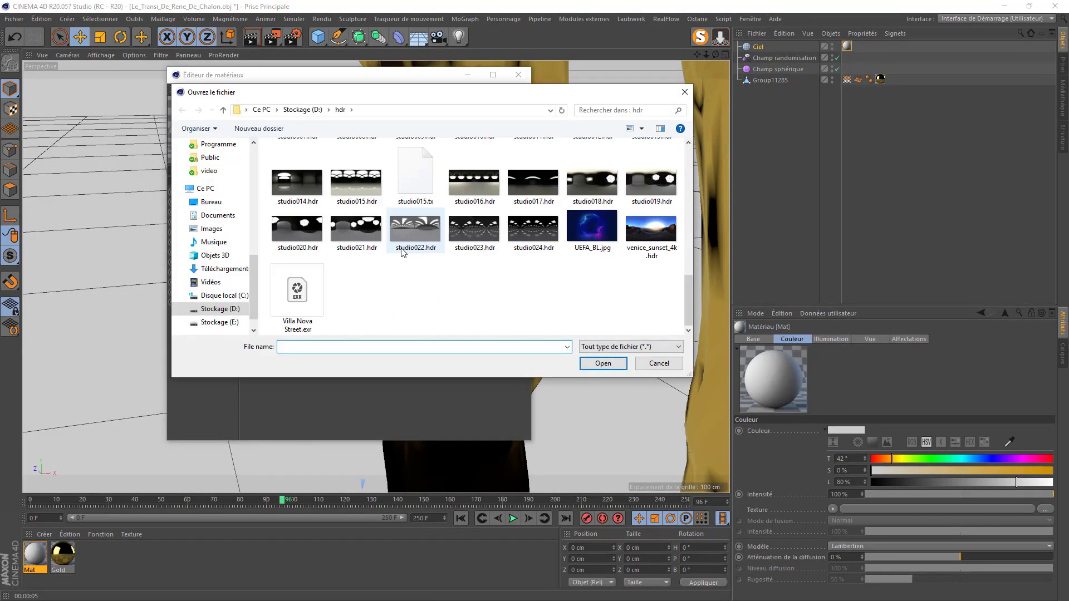
pyautogui.scroll(2, 403, 252)
pyautogui.click(286, 269)
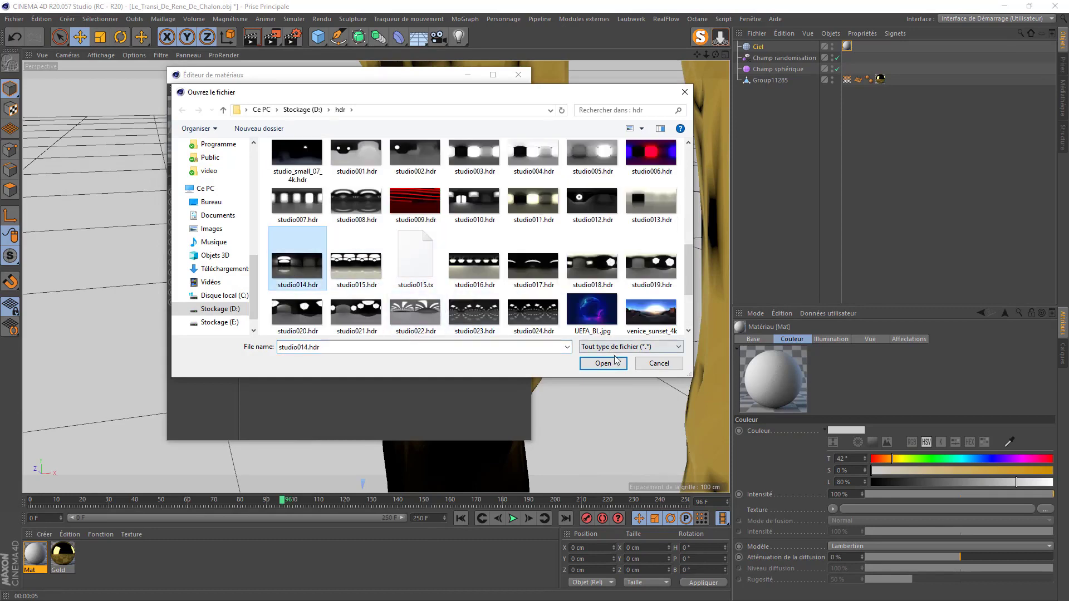
pyautogui.click(603, 363)
pyautogui.click(609, 347)
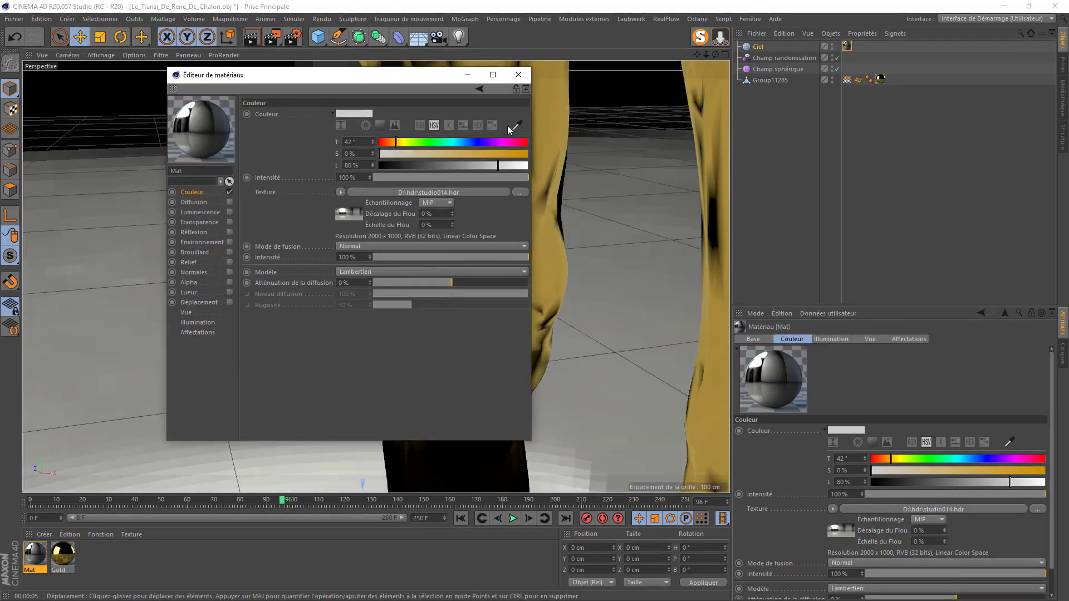
pyautogui.click(519, 75)
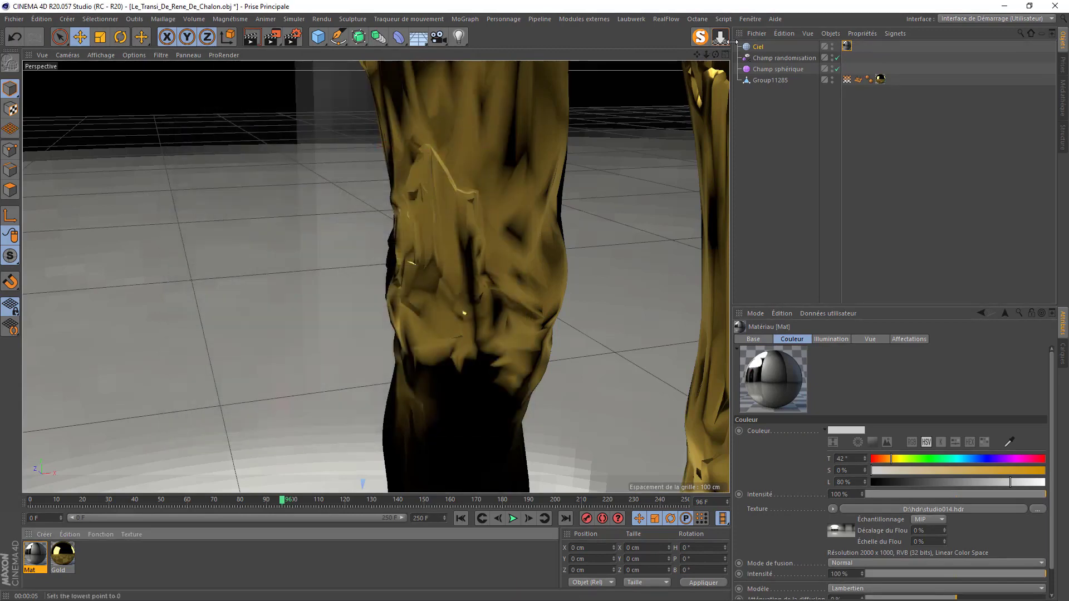
# Step: Give the Ciel object a Rendu et composition tag with Visibilité (caméra) disabled
pyautogui.rightClick(760, 46)
pyautogui.moveTo(822, 64)
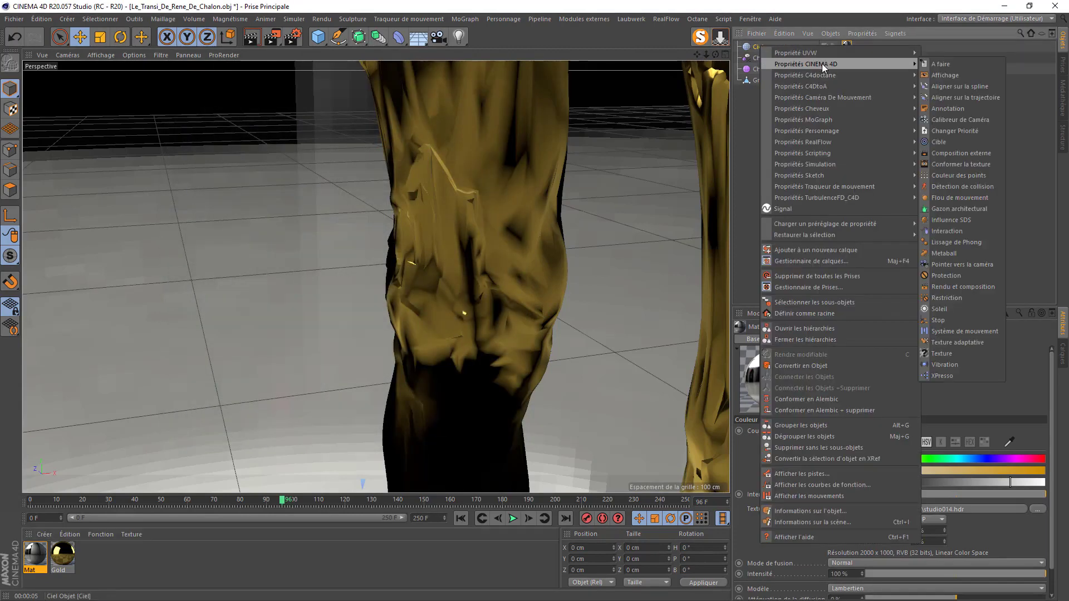
pyautogui.click(961, 286)
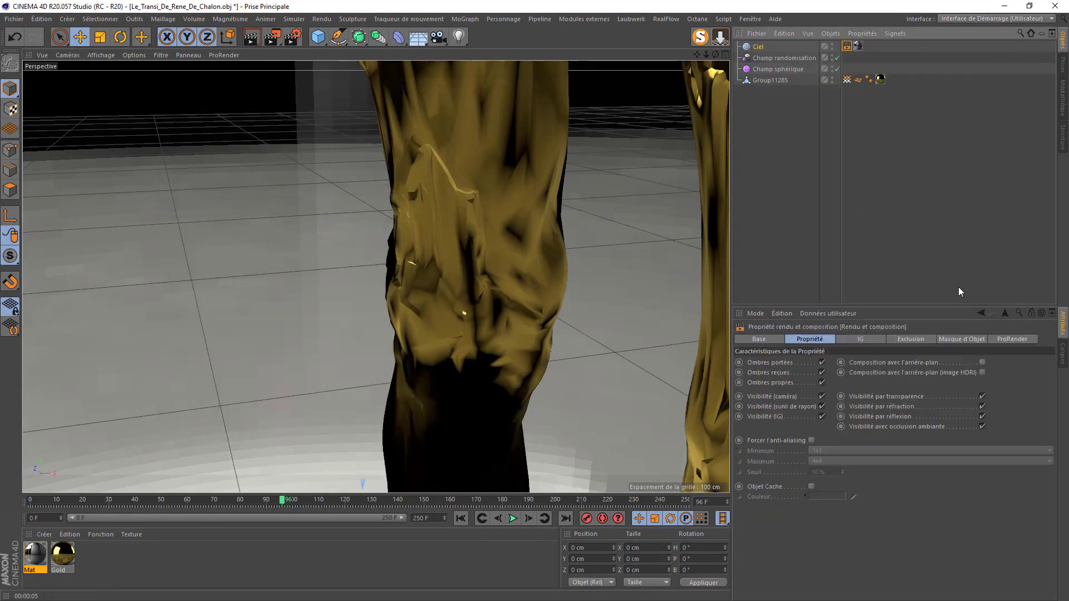
pyautogui.click(822, 396)
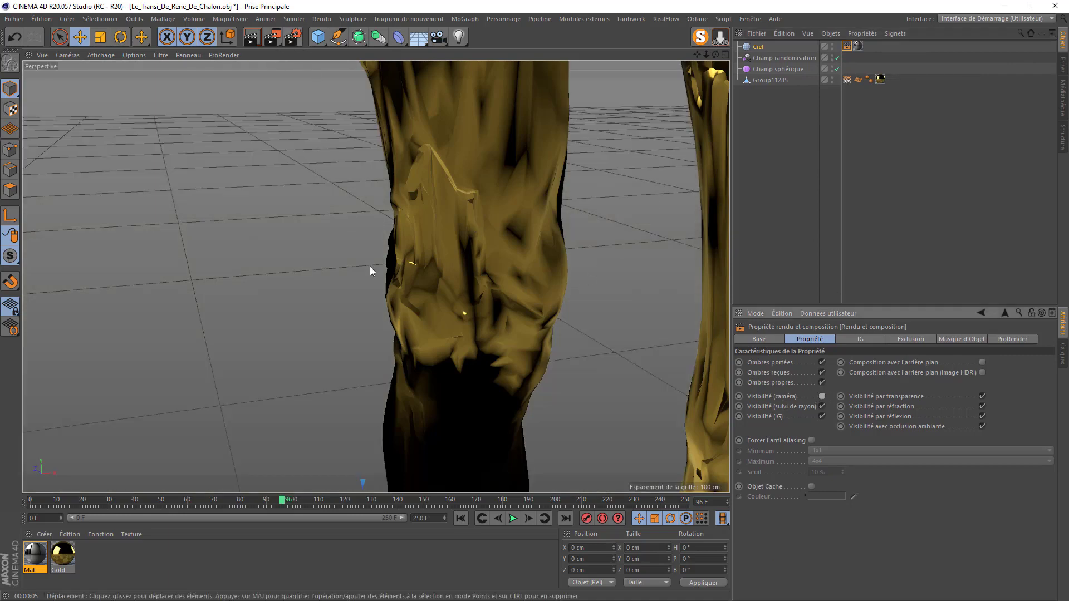
# Step: Test-render the leg up close and set Gold's displacement height to 2 cm
pyautogui.moveTo(697, 54); pyautogui.dragTo(697, 5)
pyautogui.scroll(3, 474, 291)
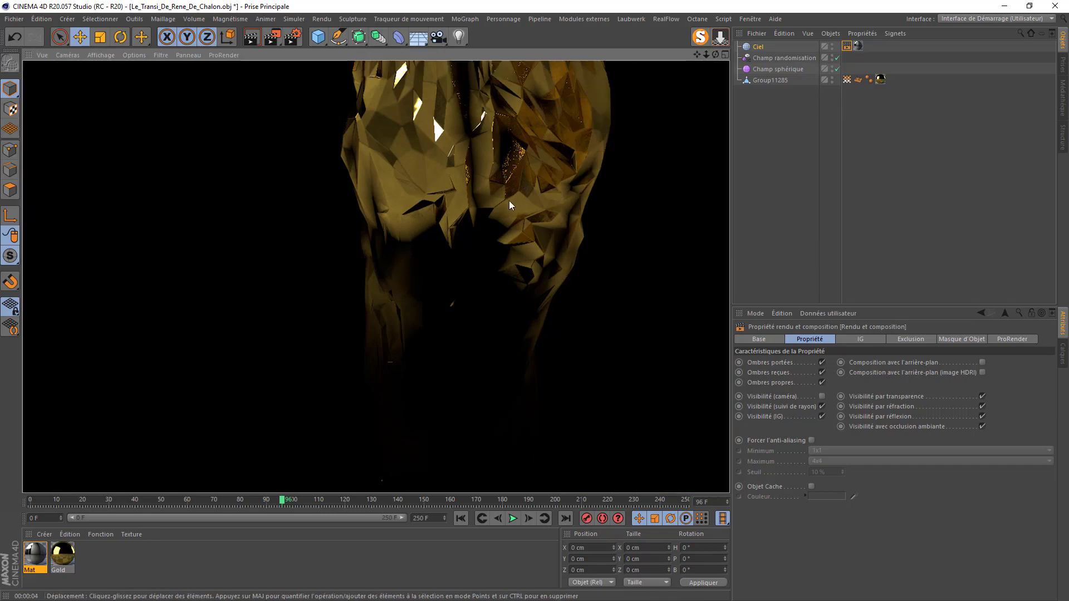
pyautogui.scroll(-10, 505, 206)
pyautogui.scroll(3, 504, 206)
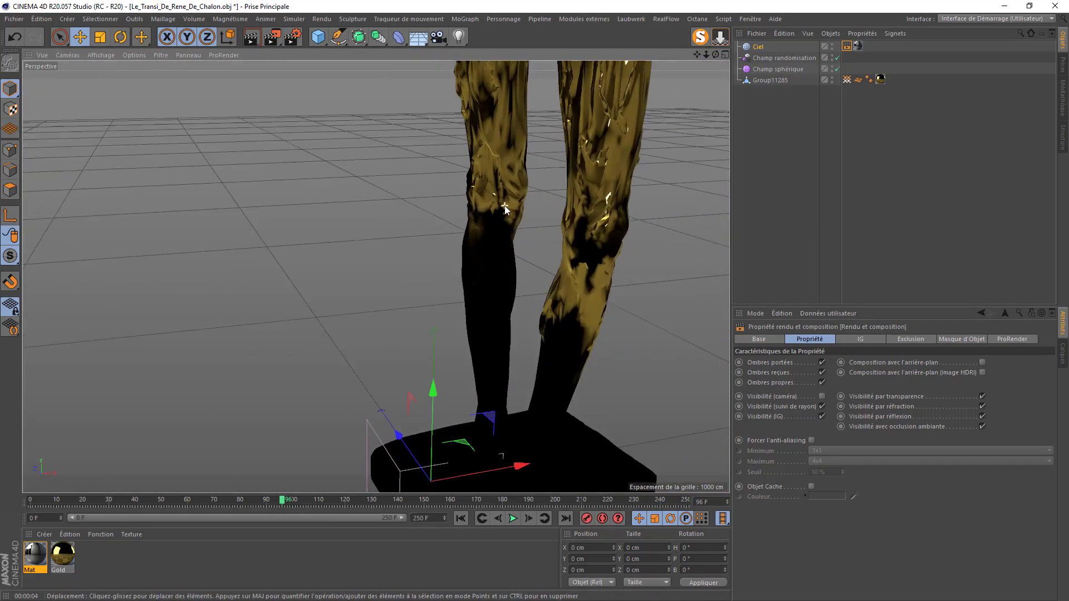
pyautogui.scroll(2, 504, 207)
pyautogui.doubleClick(63, 554)
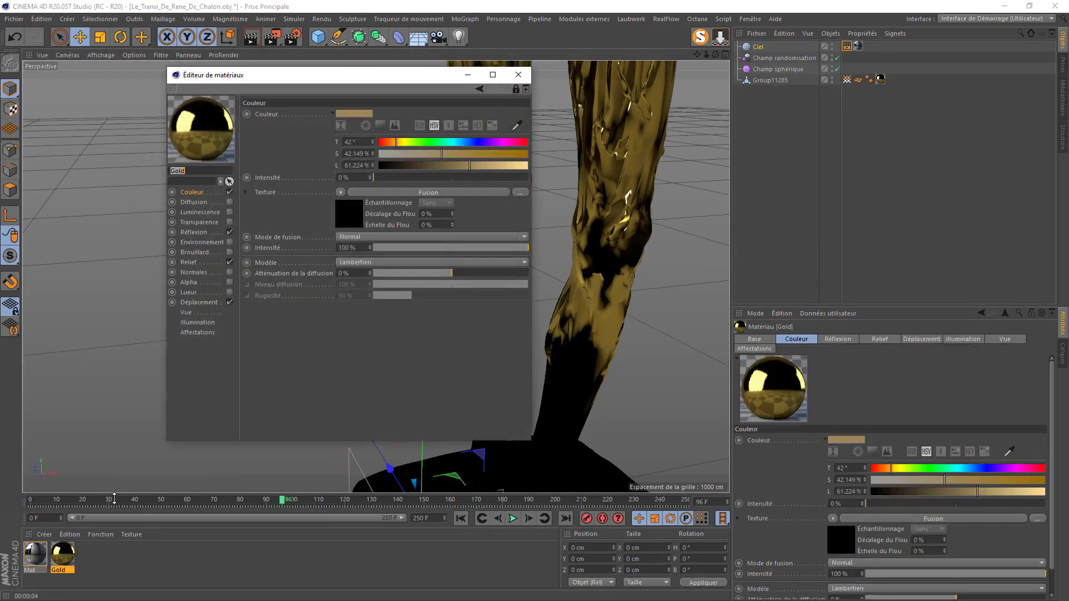
pyautogui.click(195, 303)
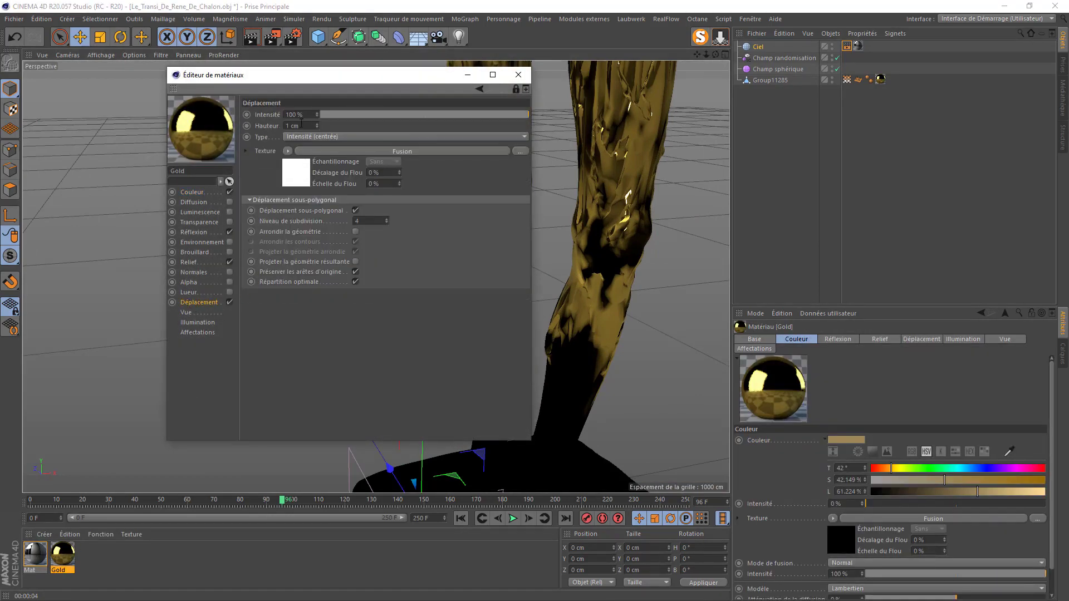
pyautogui.write('2')
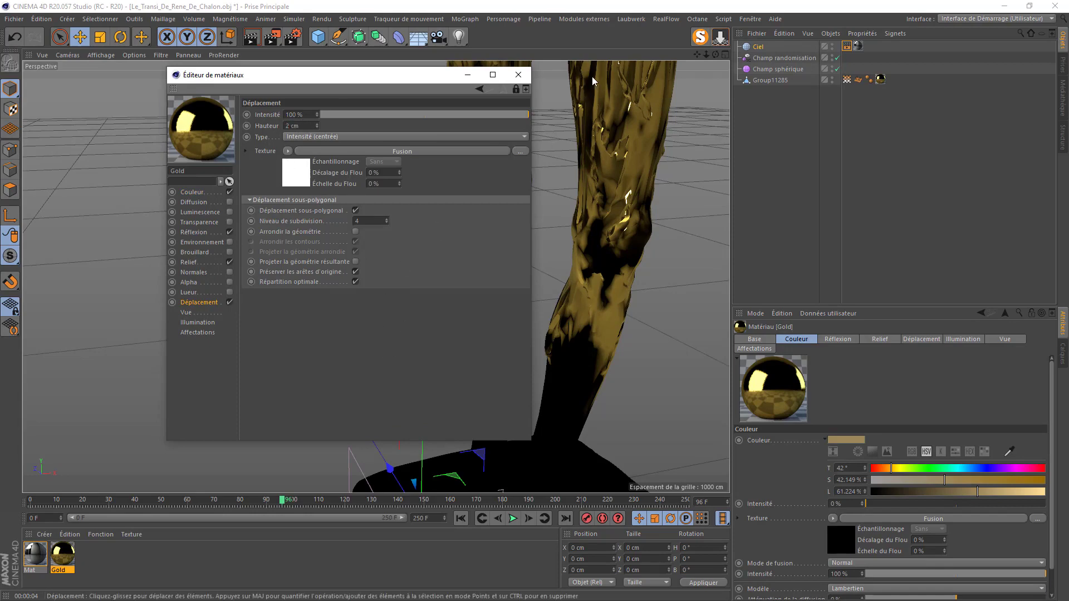
pyautogui.click(520, 75)
# Step: Test-render the lower leg's displaced edge up close and set Gold's displacement height to 10 cm
pyautogui.scroll(2, 494, 259)
pyautogui.scroll(4, 643, 383)
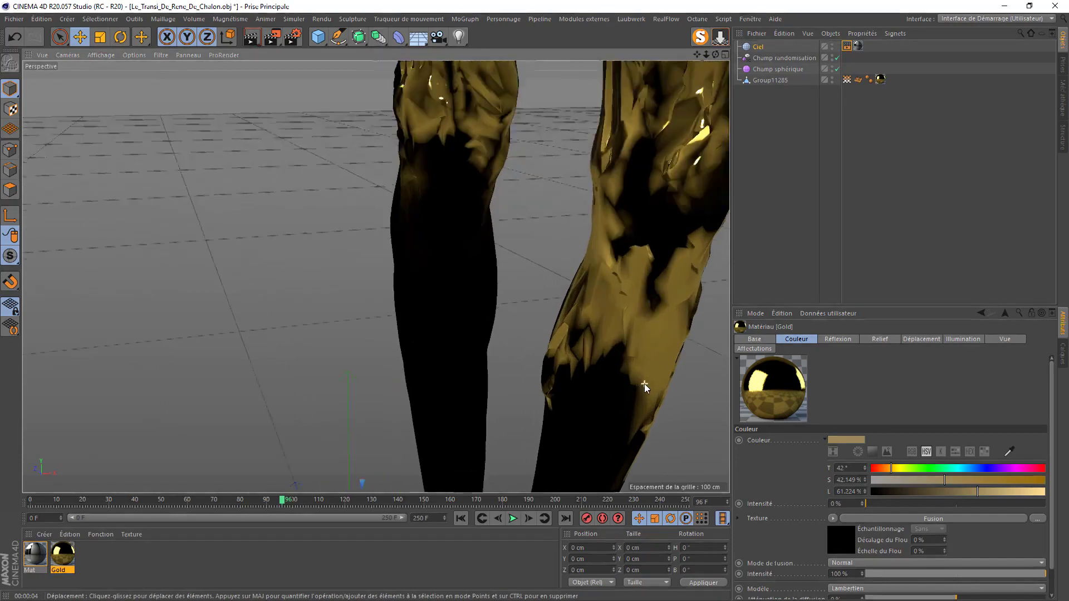
pyautogui.scroll(5, 552, 370)
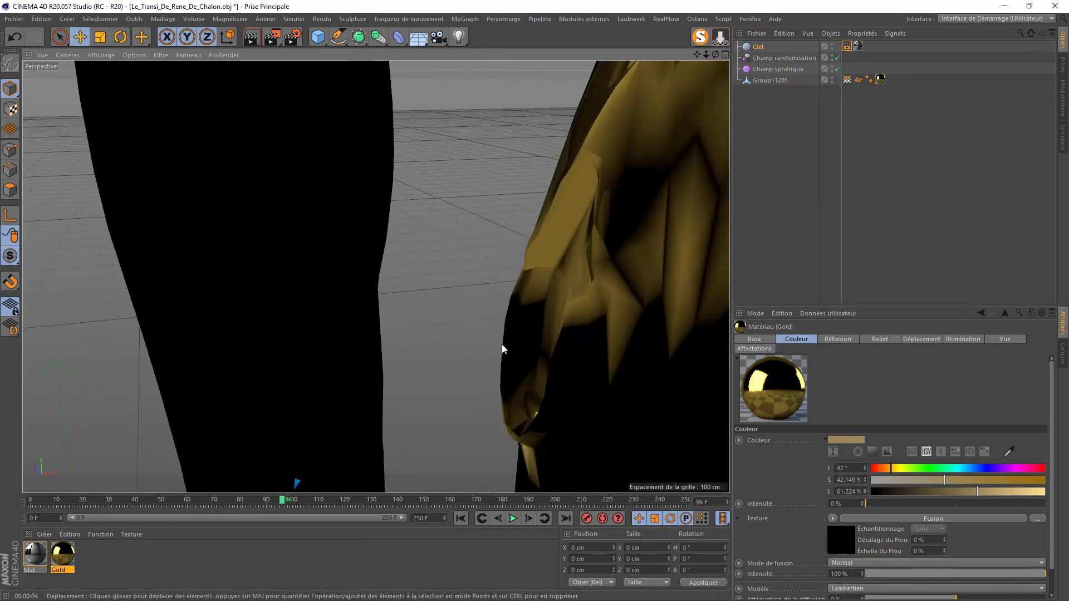
pyautogui.scroll(-4, 596, 406)
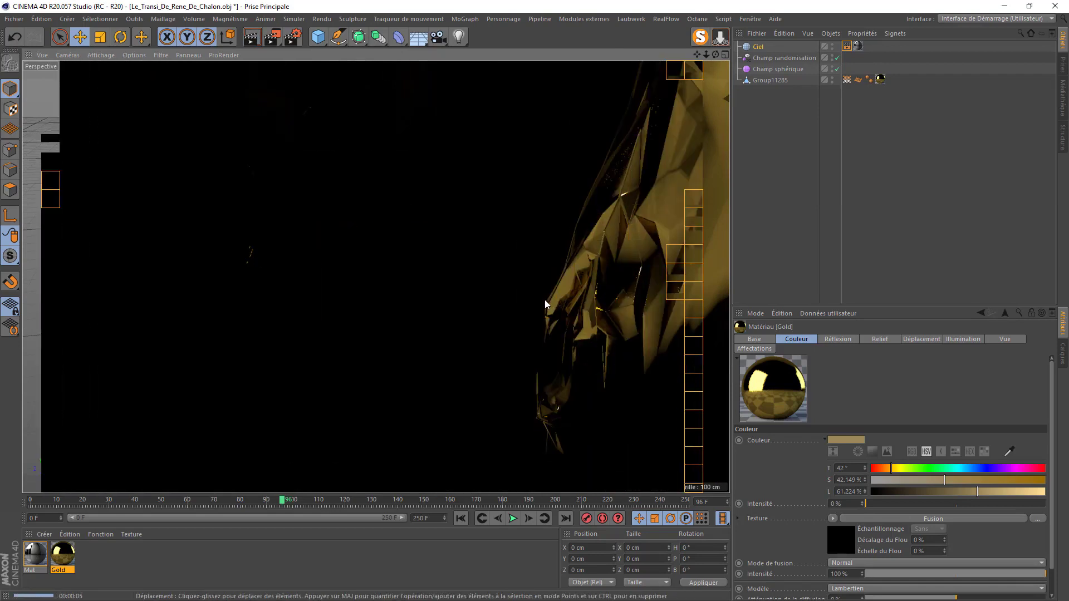
pyautogui.doubleClick(62, 555)
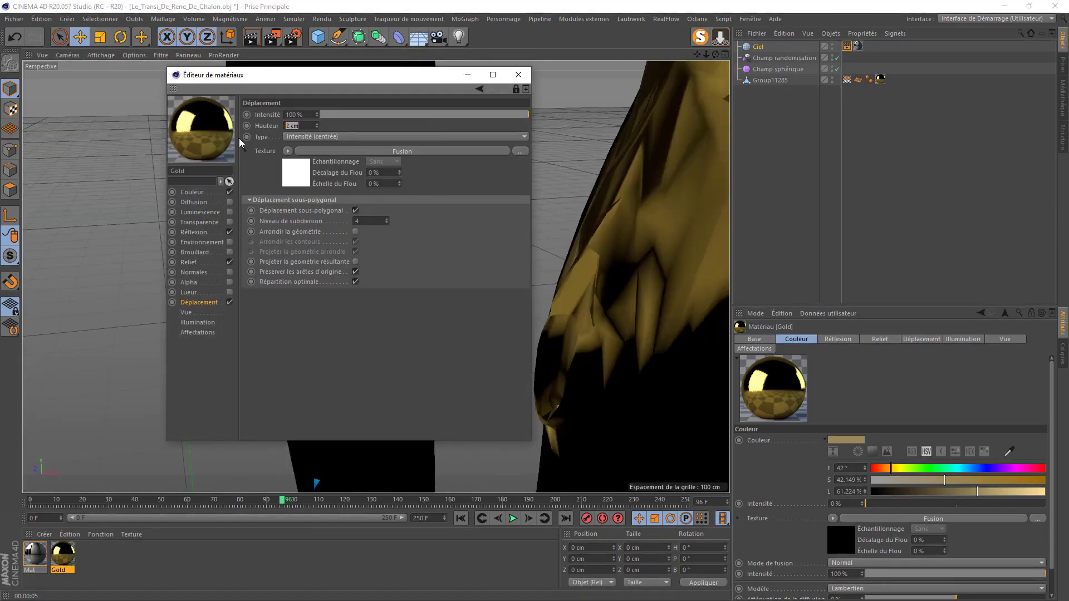
pyautogui.click(517, 74)
# Step: Examine the displaced gold in test renders of the raised hand and of the whole statue
pyautogui.scroll(-10, 596, 323)
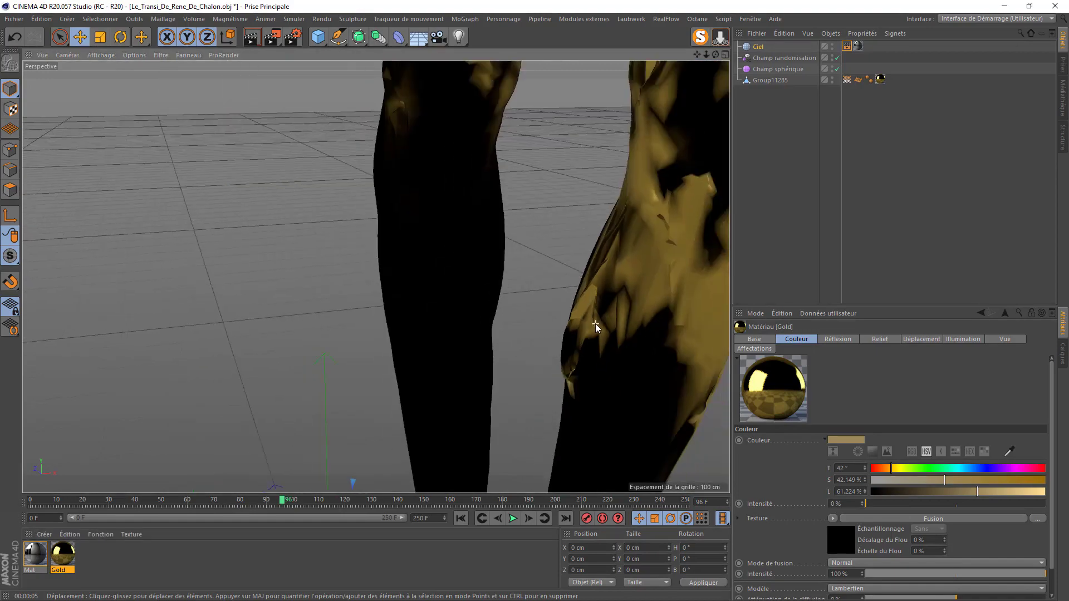
pyautogui.scroll(-8, 596, 322)
pyautogui.scroll(2, 609, 316)
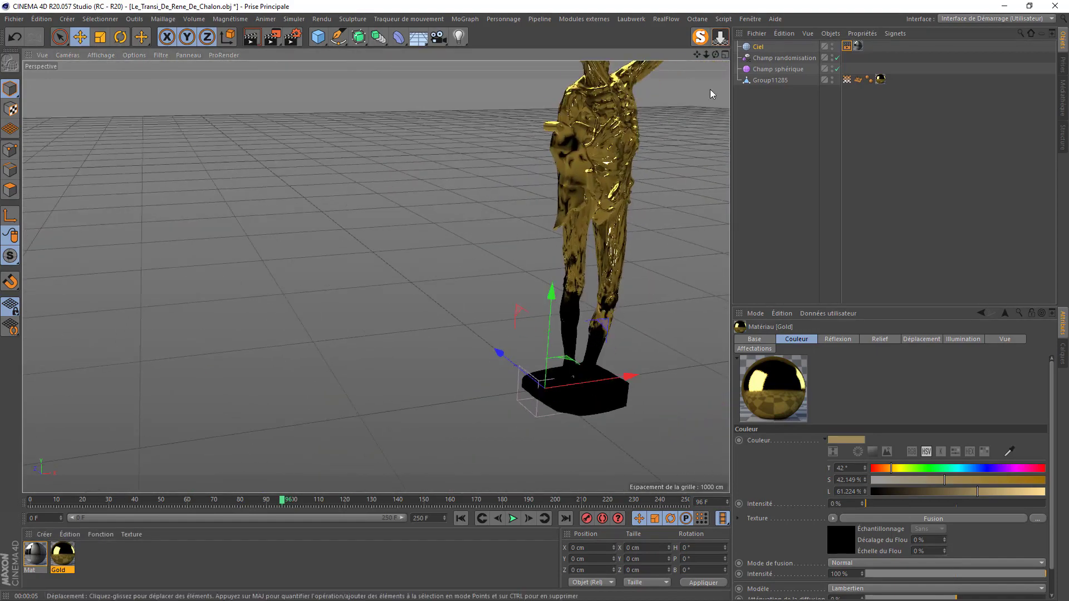
pyautogui.moveTo(694, 52); pyautogui.dragTo(673, 82)
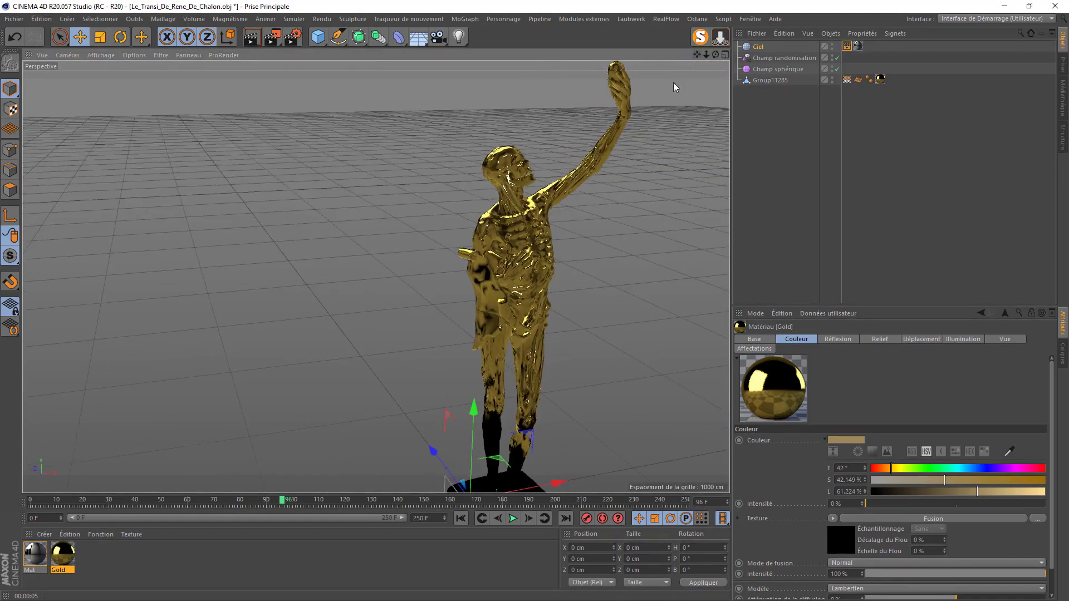
pyautogui.scroll(6, 627, 60)
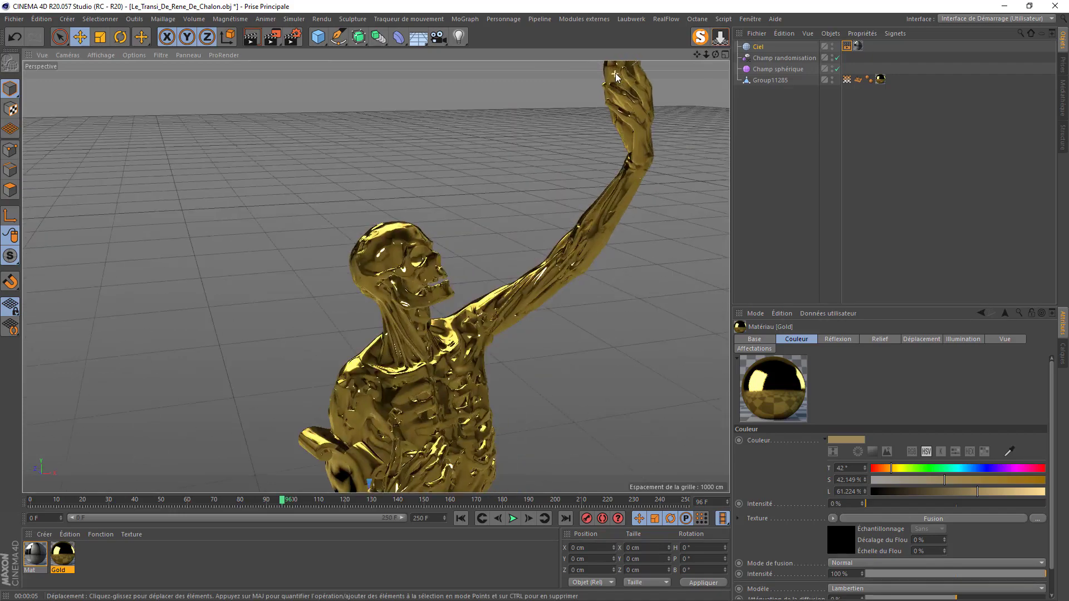
pyautogui.moveTo(696, 56); pyautogui.dragTo(662, 136)
pyautogui.scroll(4, 631, 176)
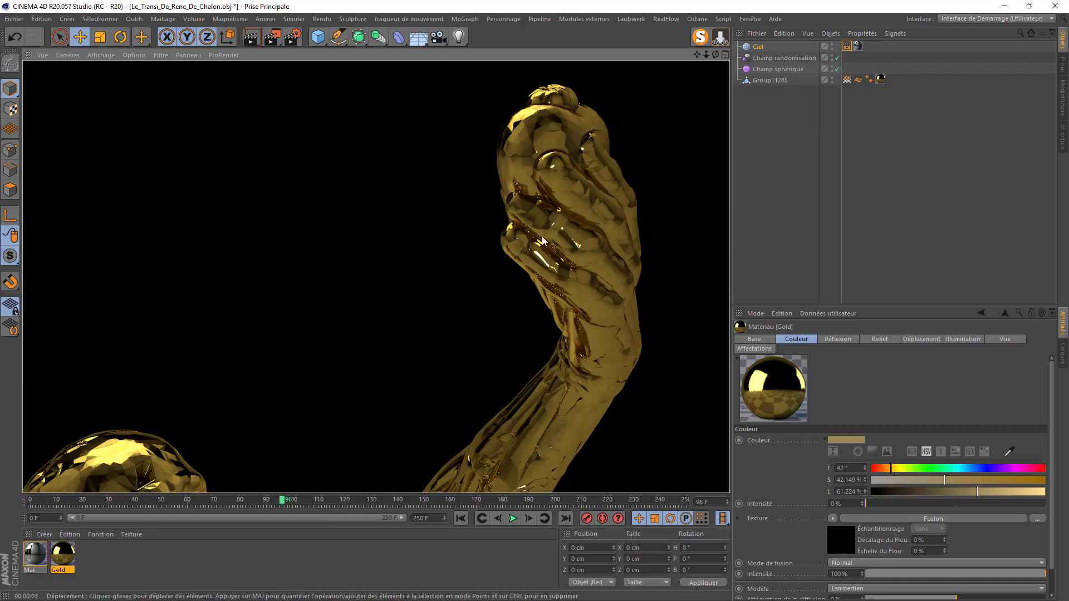
pyautogui.keyDown('alt'); pyautogui.moveTo(542, 241); pyautogui.dragTo(451, 241, button='right'); pyautogui.keyUp('alt')
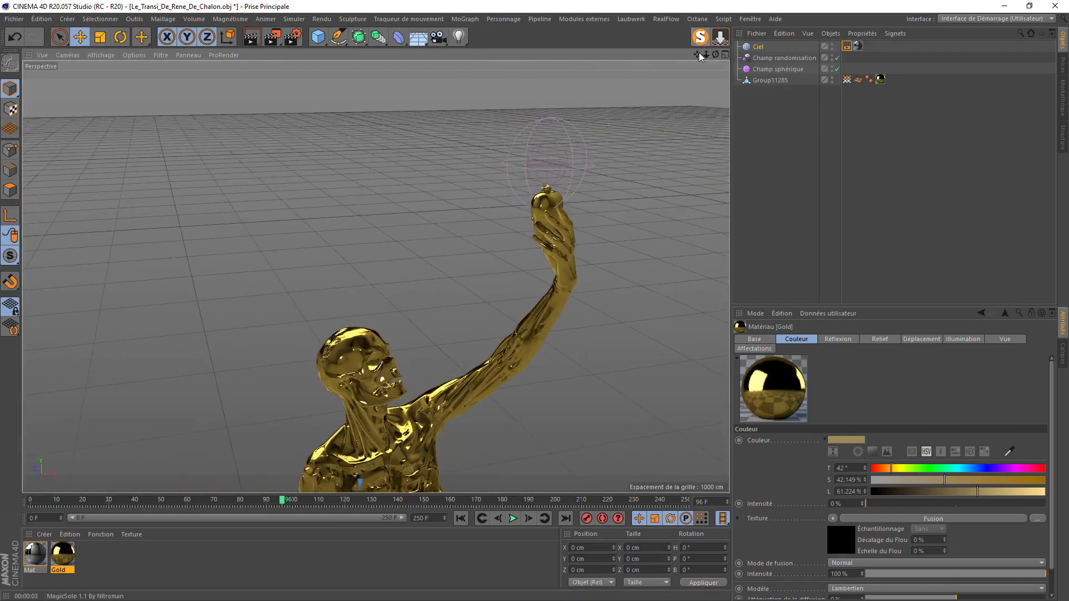
pyautogui.moveTo(698, 55); pyautogui.dragTo(729, 3)
pyautogui.scroll(-5, 465, 437)
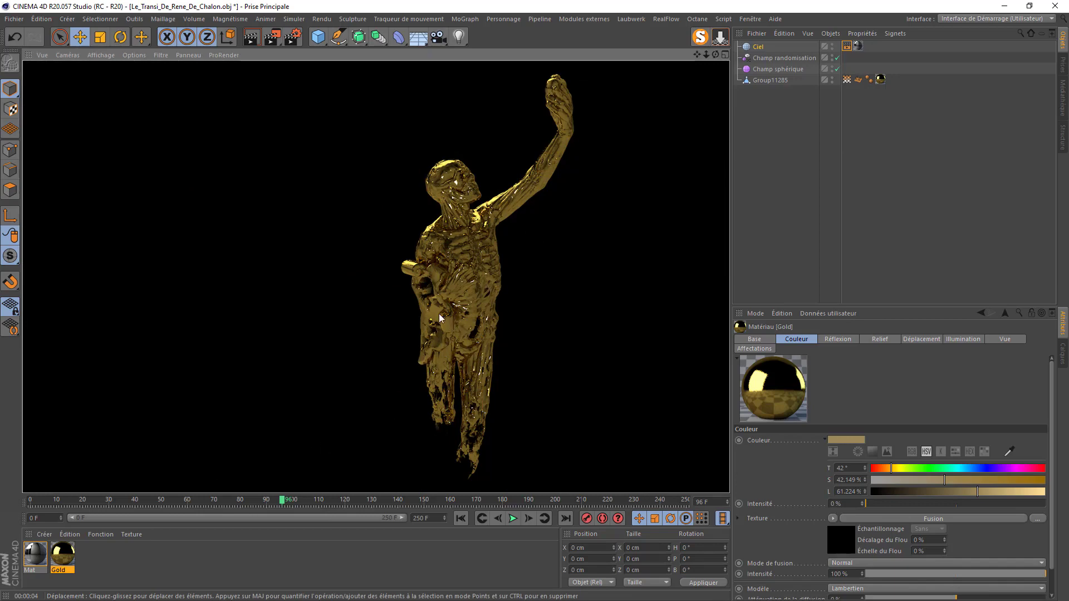
# Step: Set the Gold material's displacement height to 6 cm
pyautogui.doubleClick(62, 557)
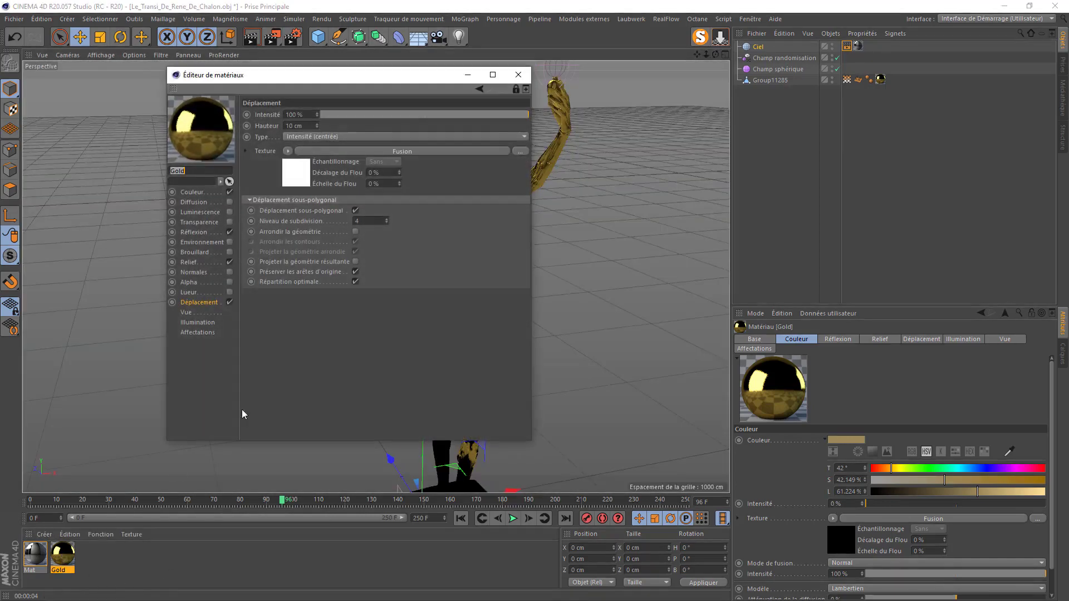
pyautogui.write('6')
pyautogui.press('Return')
pyautogui.press('Return')
pyautogui.click(519, 74)
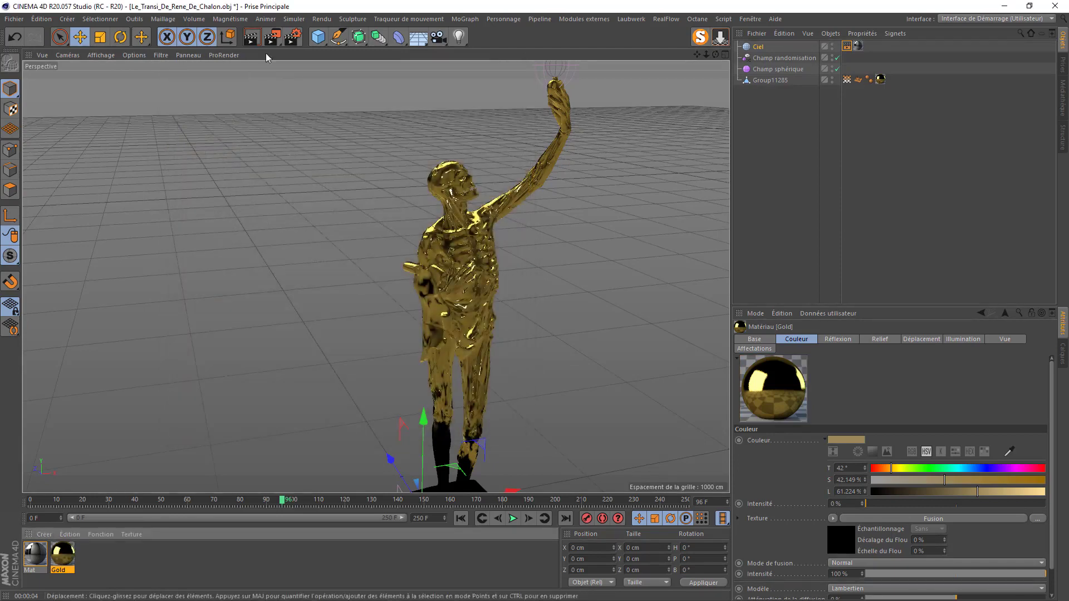
# Step: Add a Lumière de Visée and, using world axes, place it above the statue at about X 1890 cm, Y 3230 cm
pyautogui.click(459, 38)
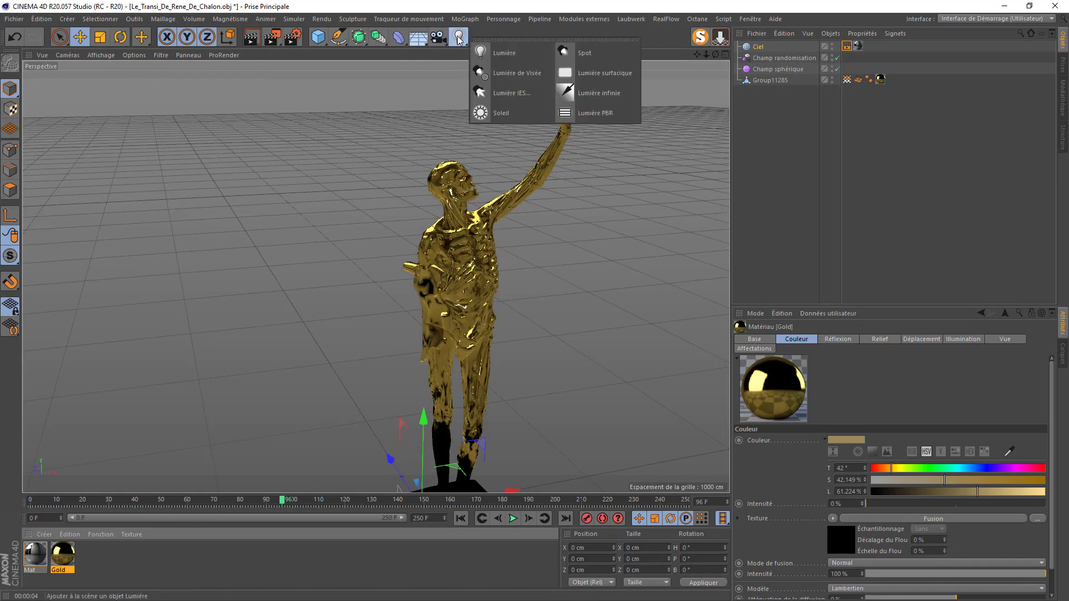
pyautogui.click(528, 76)
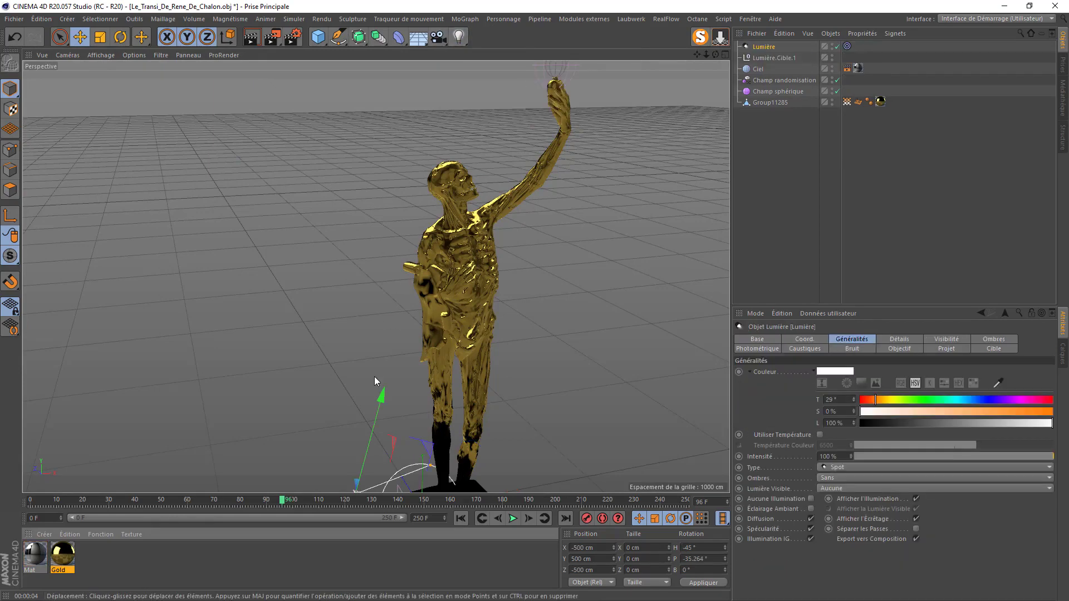
pyautogui.scroll(-3, 376, 376)
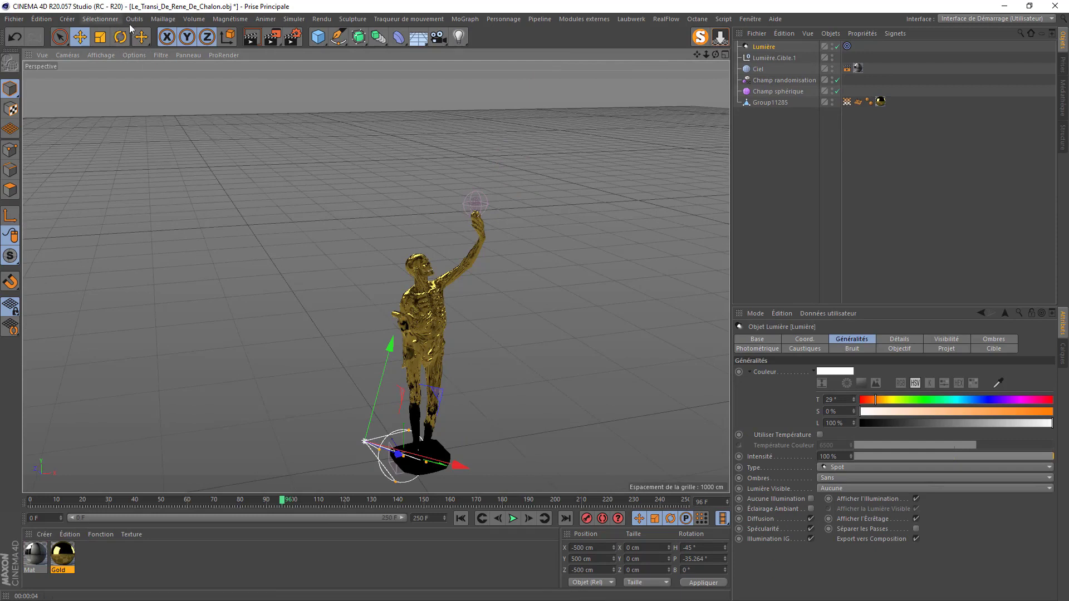
pyautogui.click(226, 38)
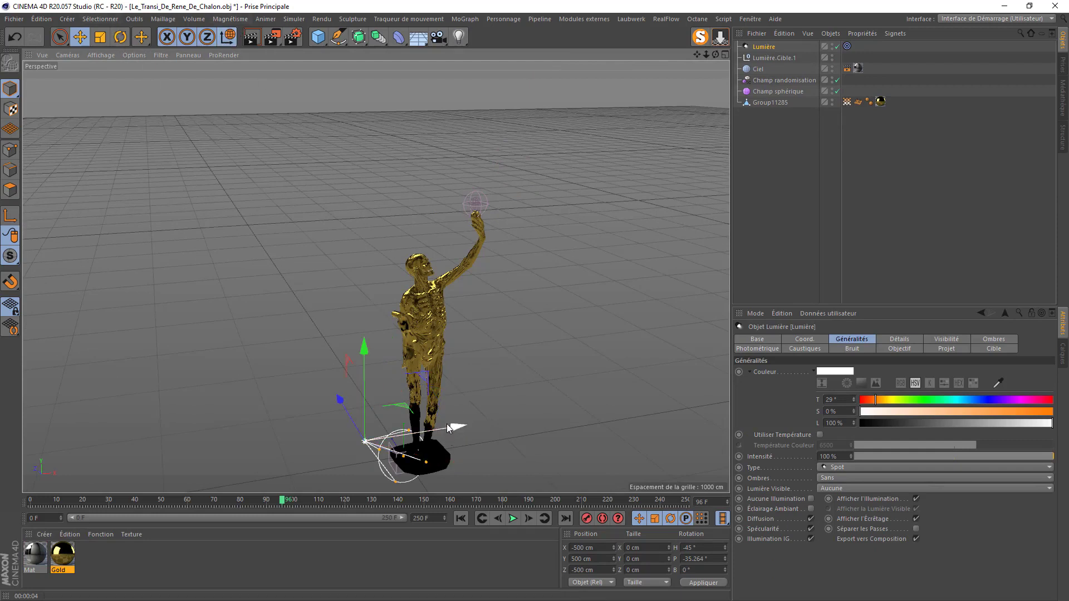
pyautogui.moveTo(448, 428); pyautogui.dragTo(639, 326)
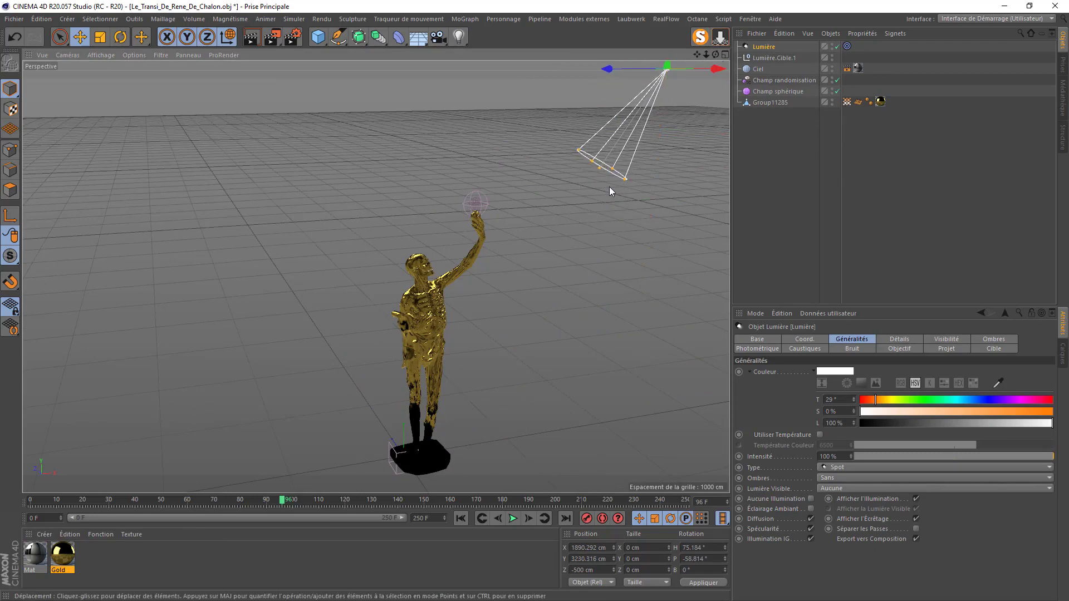
# Step: Extend the target light's cone so that it reaches down past the statue's base
pyautogui.scroll(6, 609, 186)
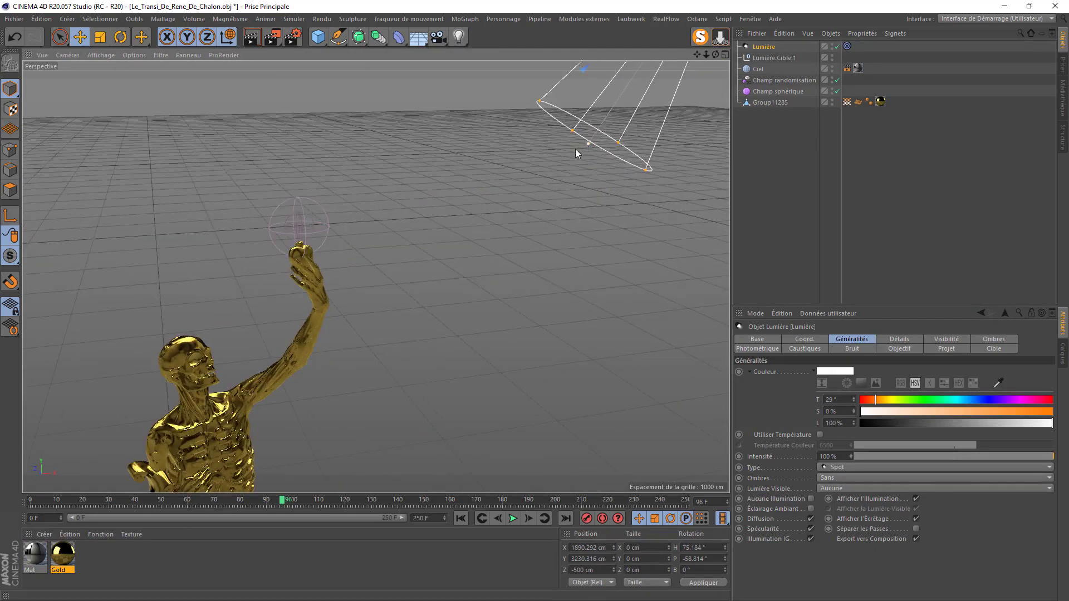
pyautogui.moveTo(576, 149); pyautogui.dragTo(285, 486)
pyautogui.scroll(-5, 584, 242)
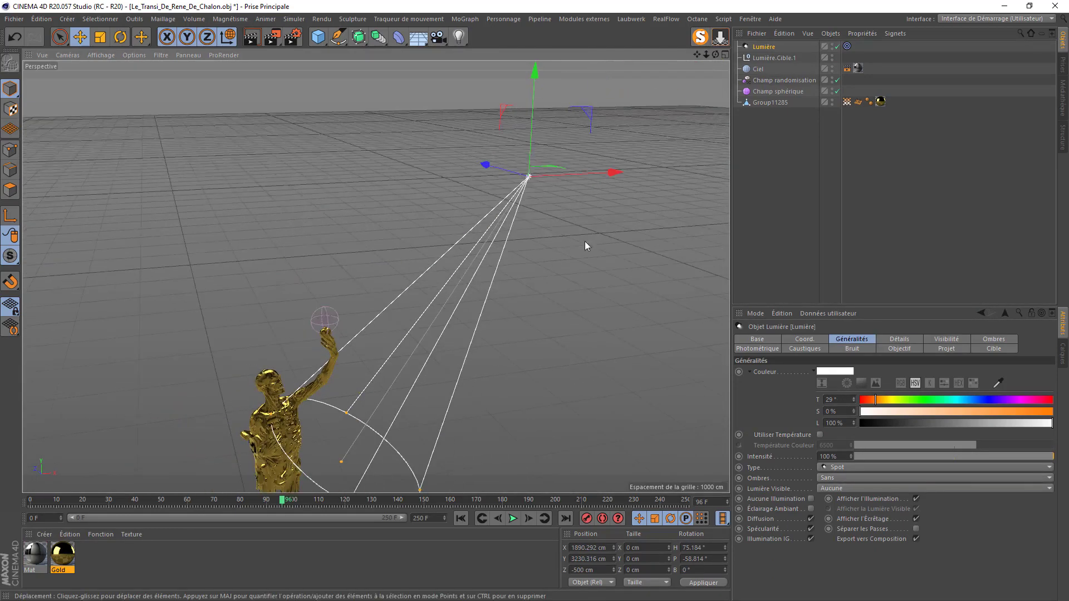
pyautogui.moveTo(695, 55); pyautogui.dragTo(707, 2)
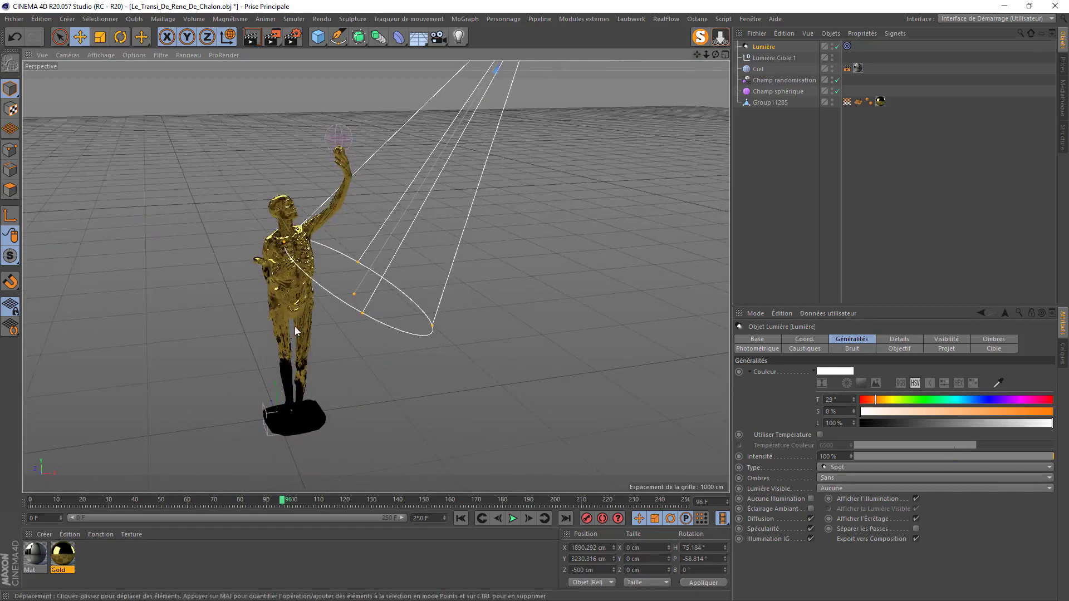
pyautogui.moveTo(353, 296); pyautogui.dragTo(177, 465)
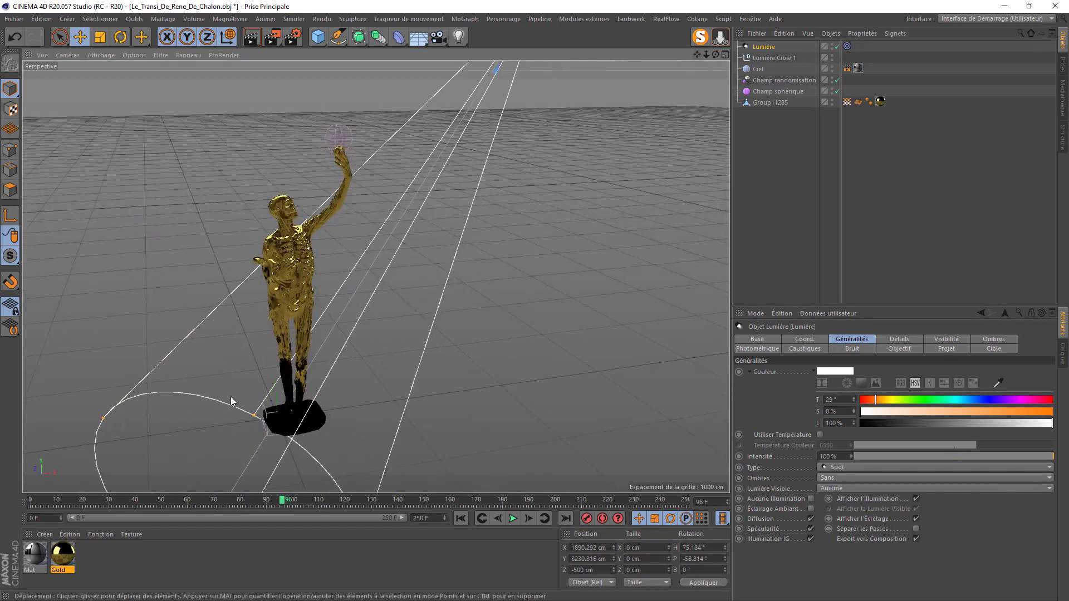
# Step: Reposition the light higher above the statue, at about X 2544 cm, Y 5242 cm, keeping its cone around the whole figure
pyautogui.scroll(-3, 231, 396)
pyautogui.moveTo(529, 117); pyautogui.dragTo(670, 89)
pyautogui.moveTo(607, 78); pyautogui.dragTo(443, 178)
pyautogui.moveTo(381, 230); pyautogui.dragTo(280, 378)
pyautogui.scroll(-2, 267, 387)
pyautogui.scroll(-2, 266, 389)
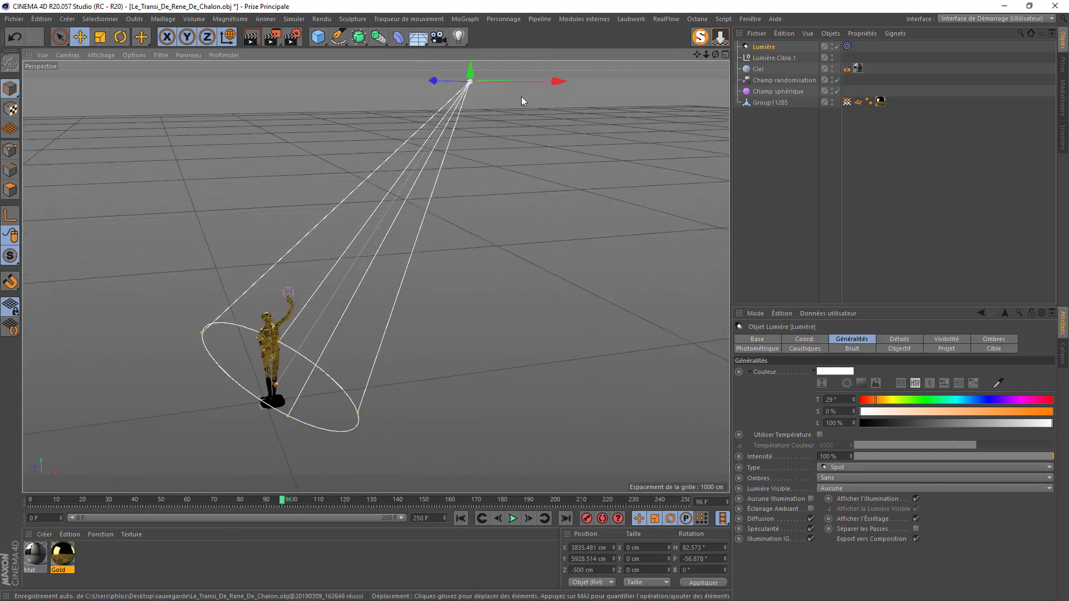
pyautogui.moveTo(523, 84); pyautogui.dragTo(467, 83)
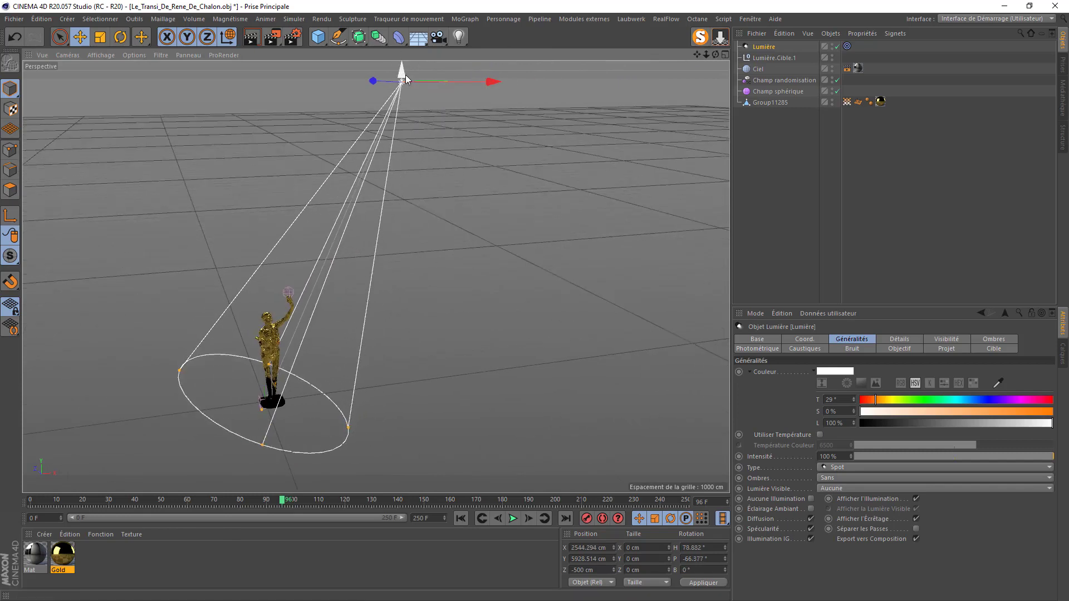
pyautogui.moveTo(403, 75); pyautogui.dragTo(398, 119)
pyautogui.scroll(4, 376, 382)
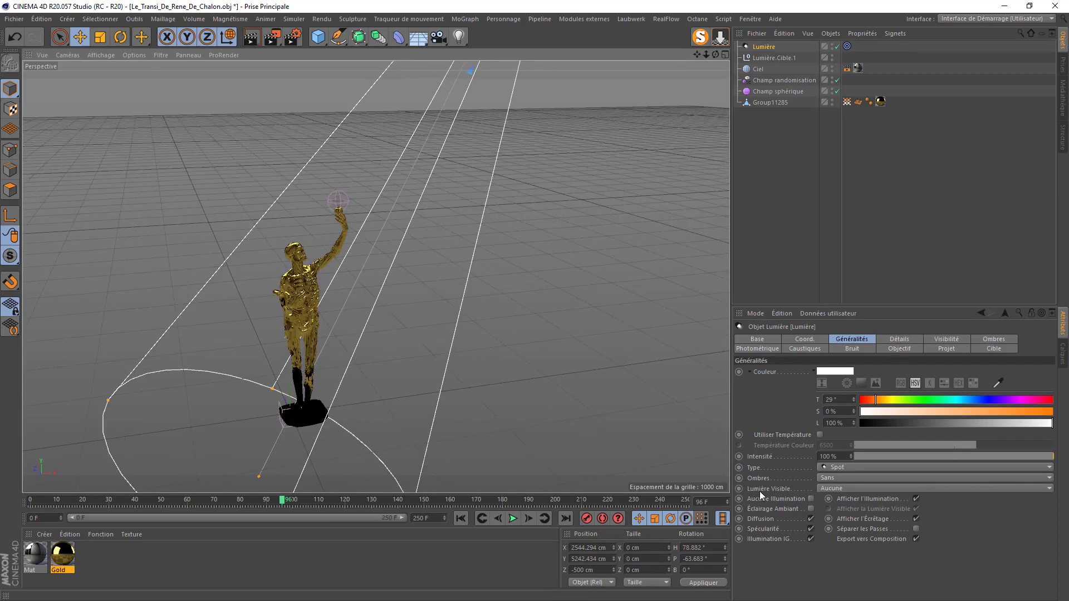
# Step: Set the light's Lumière Visible to Volumétrique, tint its color with 20% saturation, and test-render the statue
pyautogui.click(842, 488)
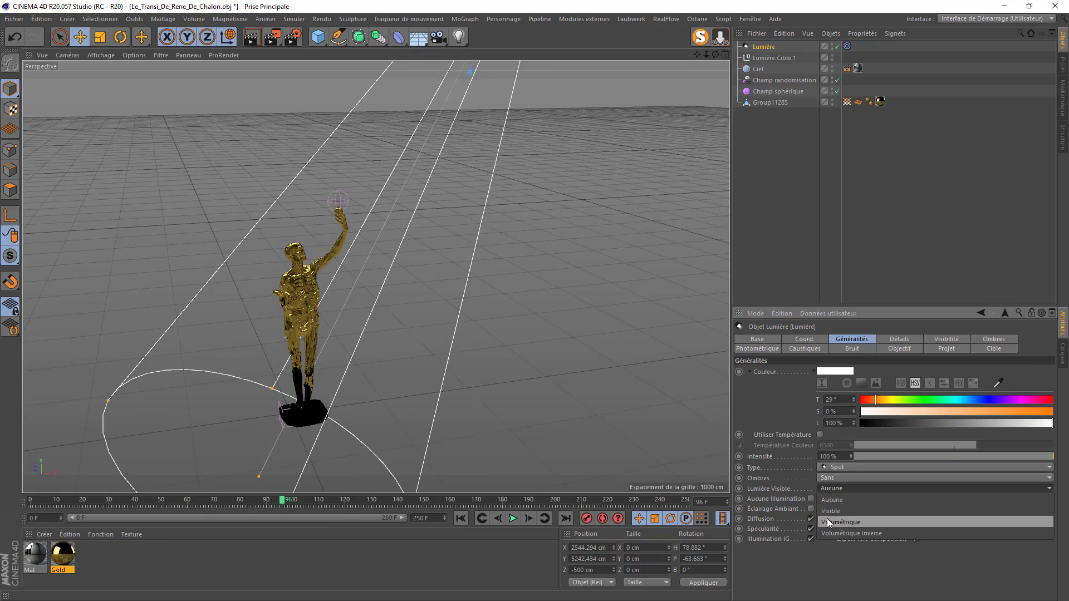
pyautogui.click(825, 522)
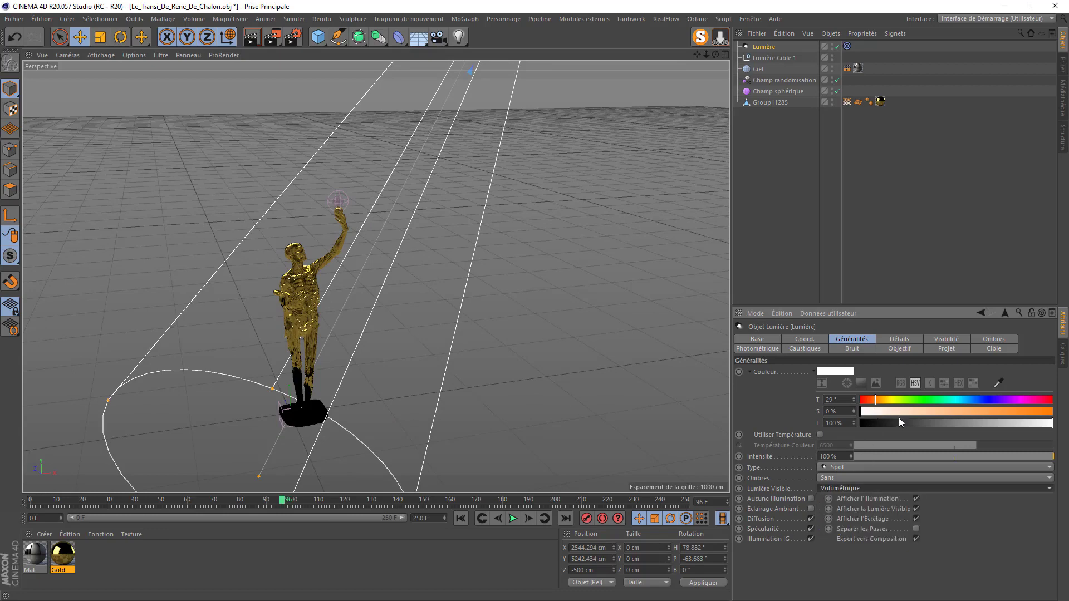
pyautogui.click(900, 414)
pyautogui.scroll(3, 341, 327)
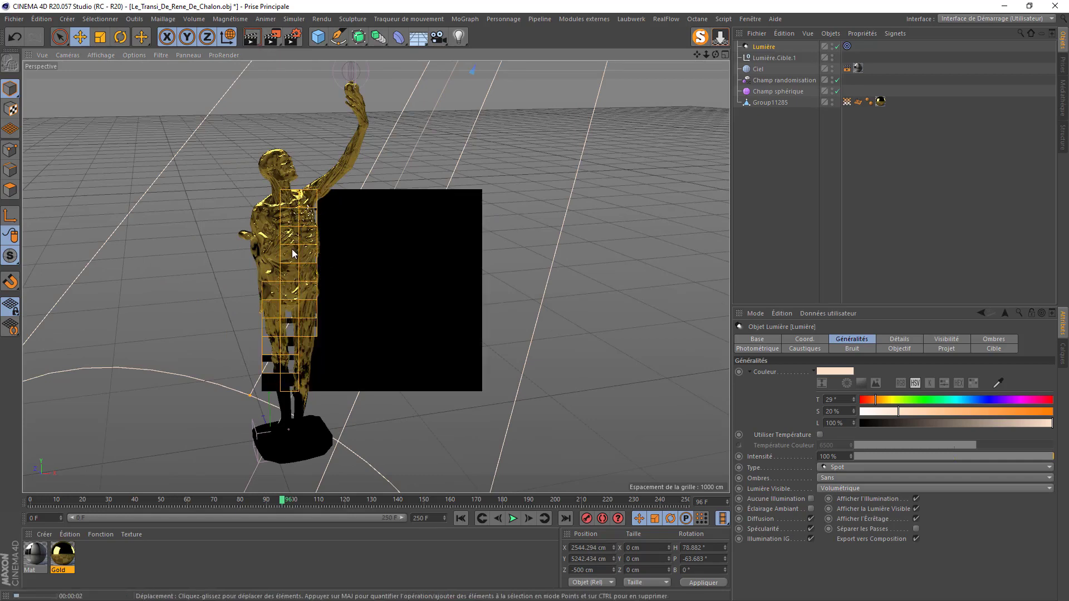
pyautogui.scroll(-6, 294, 255)
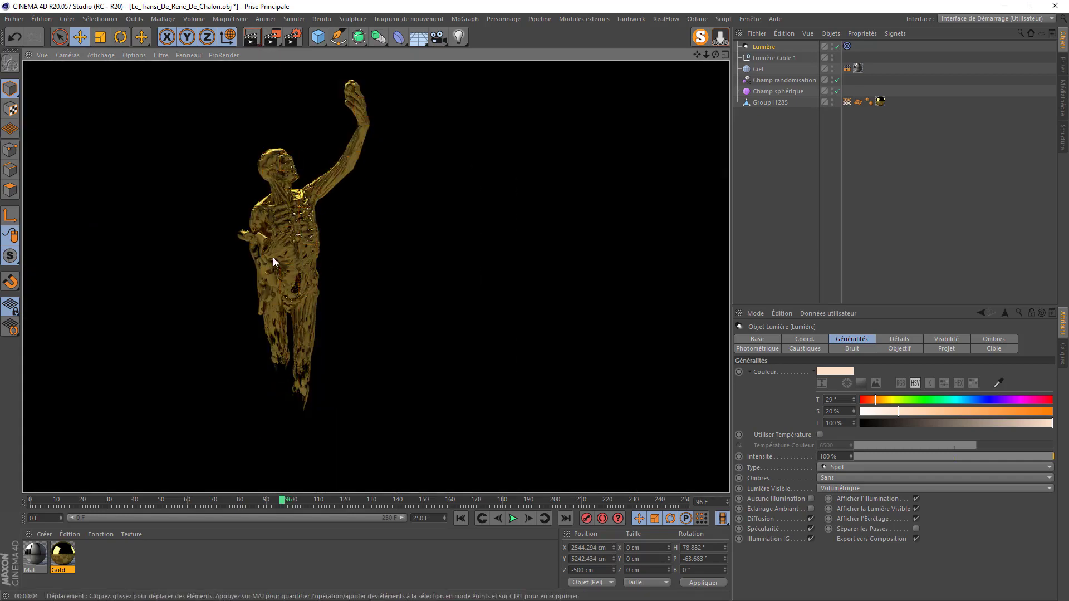
# Step: Stretch the light's visible volumetric range down around the statue and test-render the beam
pyautogui.scroll(-3, 310, 262)
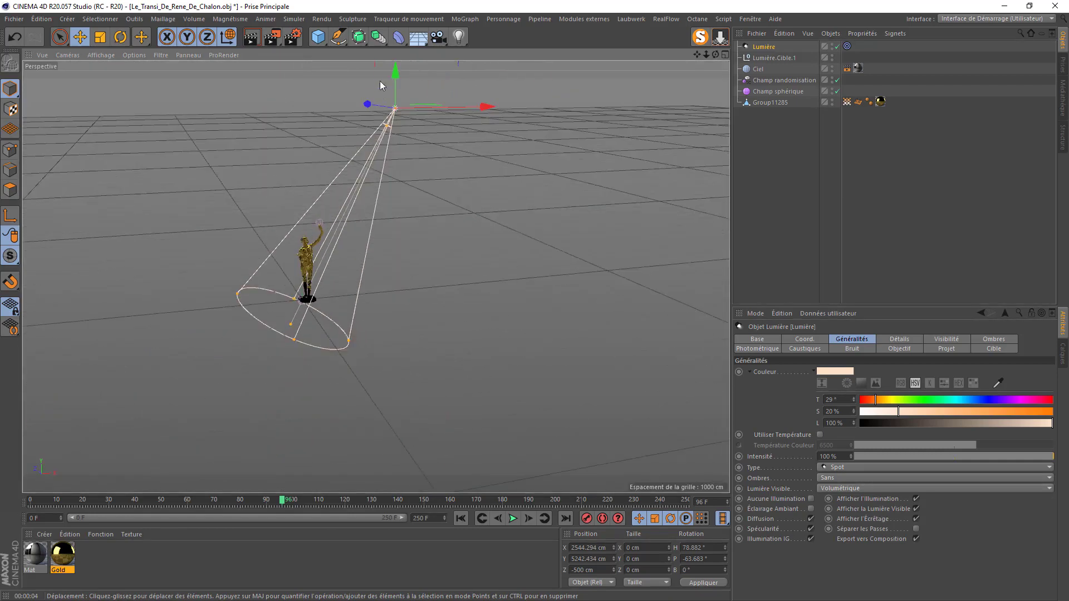
pyautogui.scroll(3, 380, 84)
pyautogui.scroll(6, 374, 161)
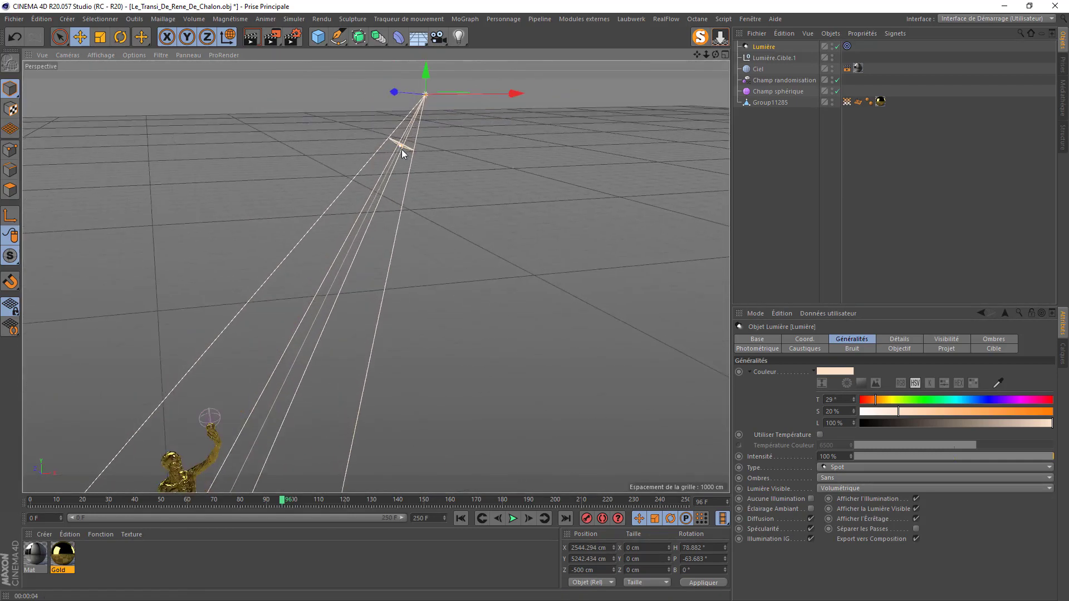
pyautogui.moveTo(403, 150); pyautogui.dragTo(189, 489)
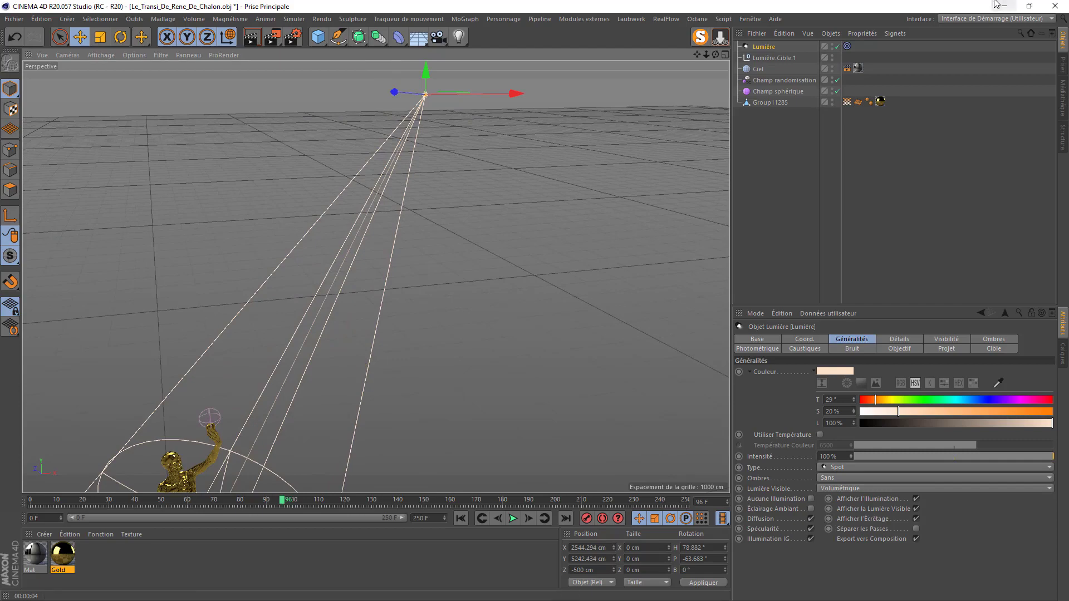
pyautogui.moveTo(697, 54); pyautogui.dragTo(964, 0)
pyautogui.moveTo(464, 238); pyautogui.dragTo(442, 278)
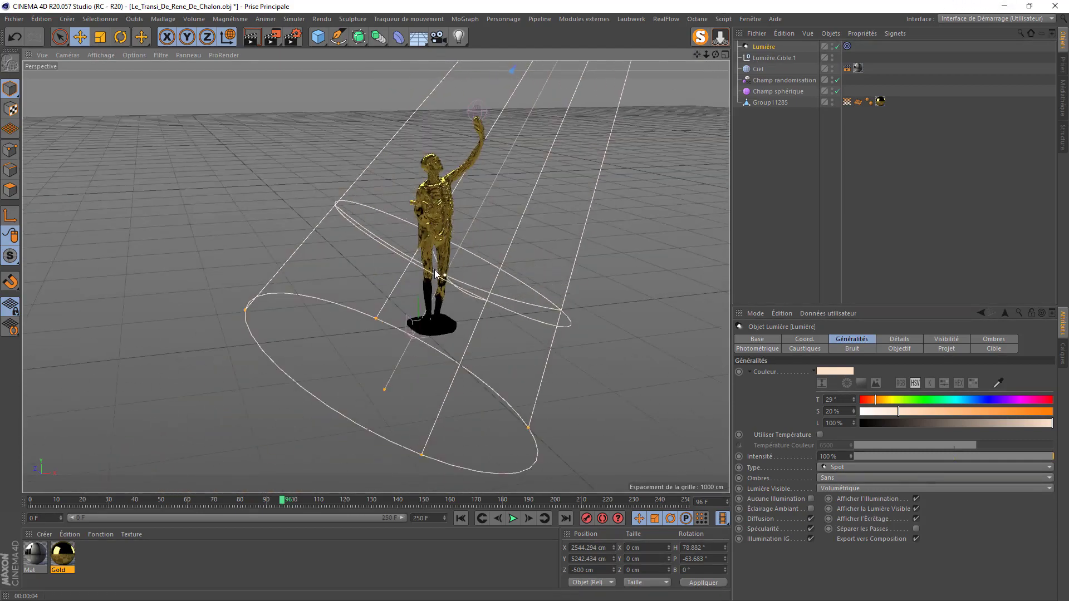
pyautogui.scroll(6, 465, 265)
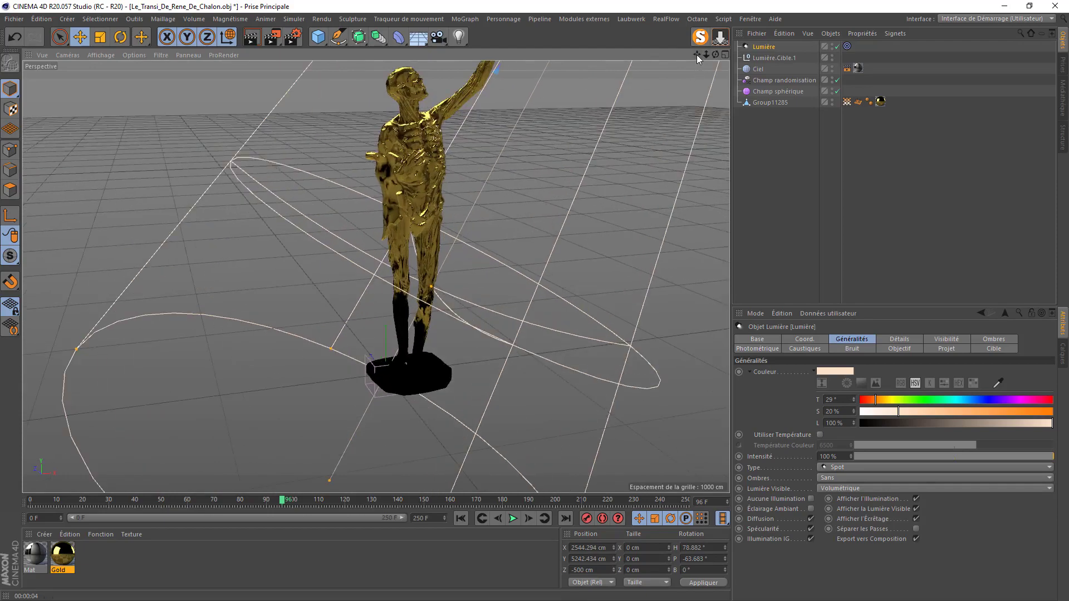
pyautogui.moveTo(696, 54); pyautogui.dragTo(638, 125)
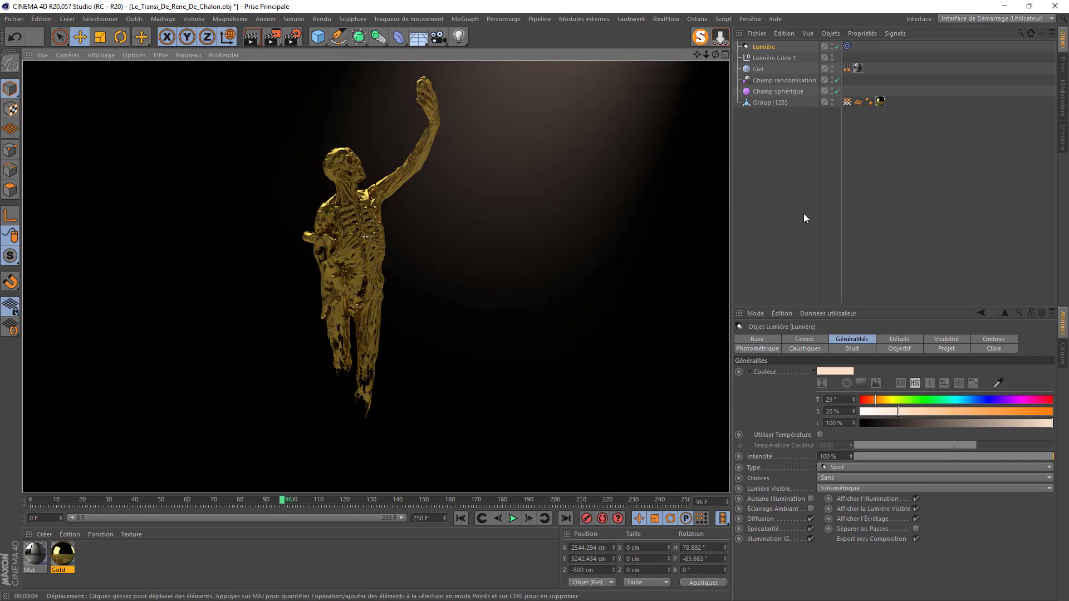
# Step: Extend the light's visible range and cone further so both end well beyond the statue's base
pyautogui.scroll(-6, 285, 388)
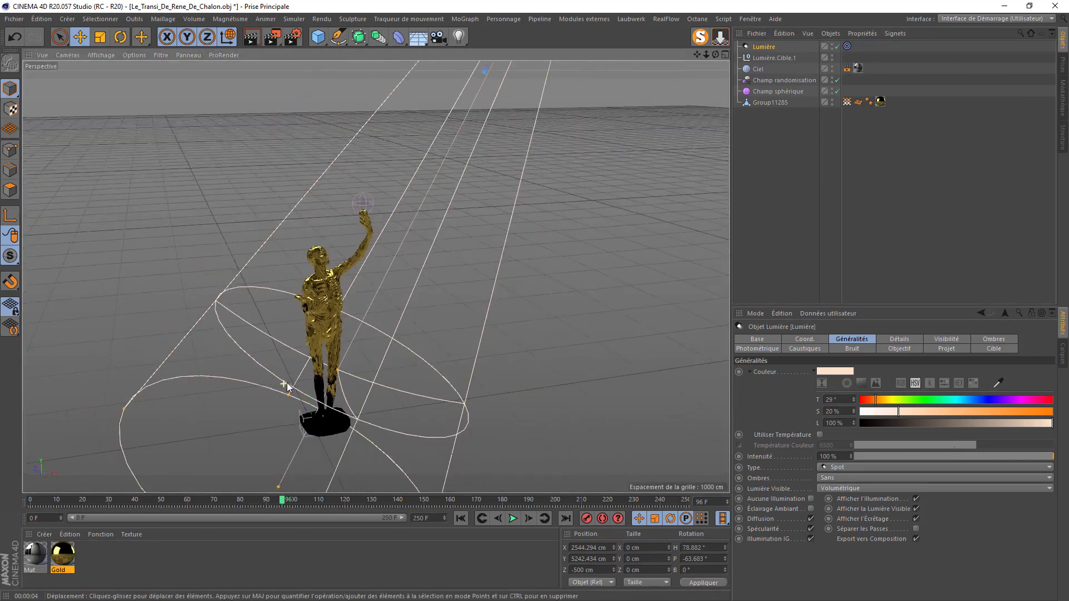
pyautogui.moveTo(239, 491); pyautogui.dragTo(210, 563)
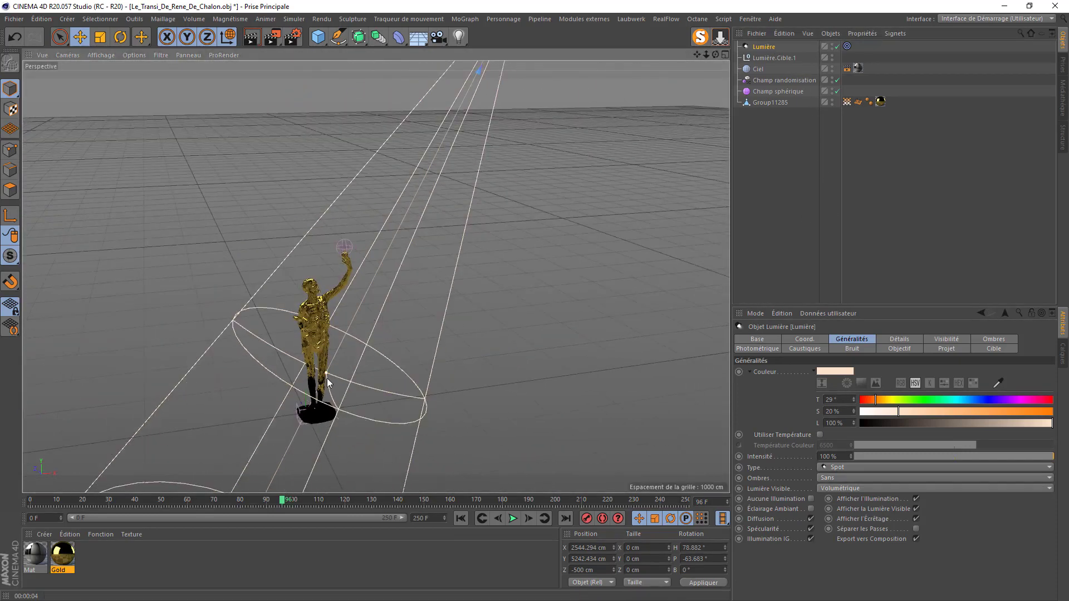
pyautogui.moveTo(315, 378); pyautogui.dragTo(256, 467)
pyautogui.scroll(-5, 301, 395)
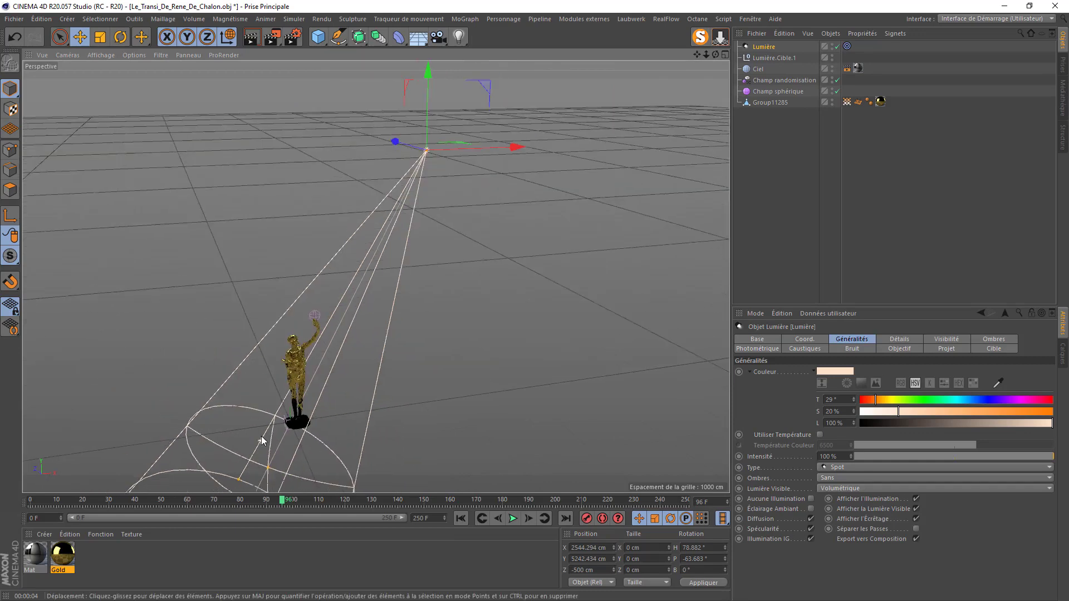
pyautogui.scroll(5, 426, 366)
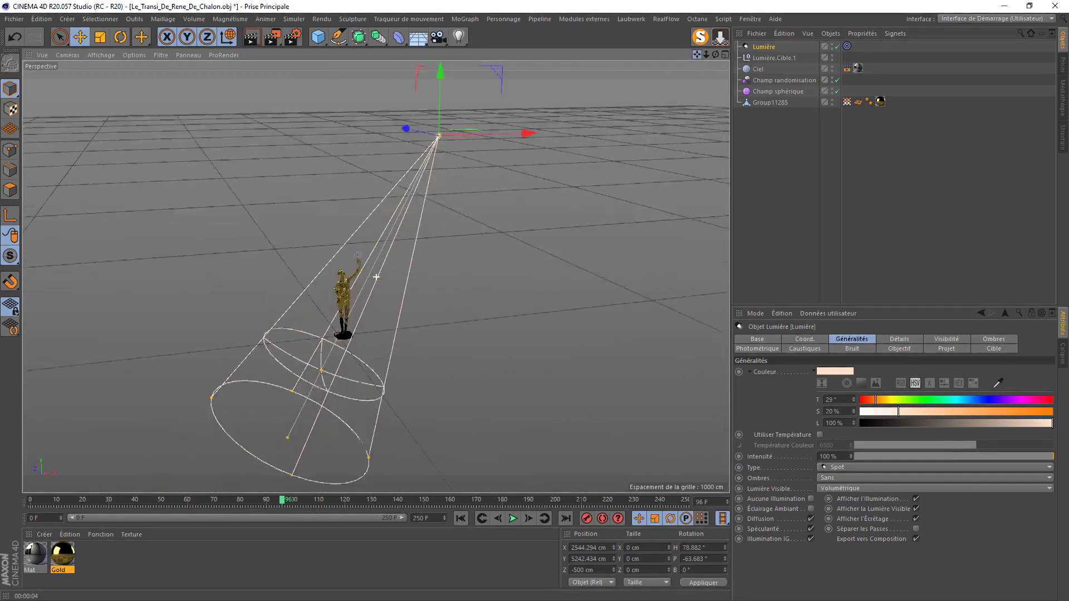
# Step: Narrow the light cone around the statue and shift the light to about X 1504 cm
pyautogui.moveTo(407, 382); pyautogui.dragTo(379, 390)
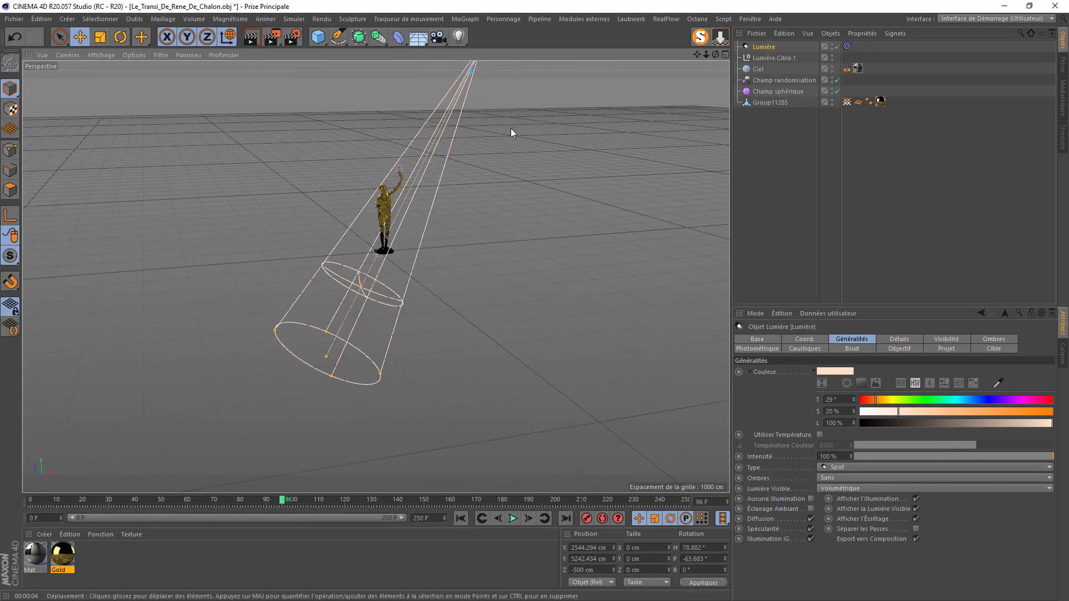
pyautogui.scroll(-1, 511, 128)
pyautogui.moveTo(697, 55); pyautogui.dragTo(678, 129)
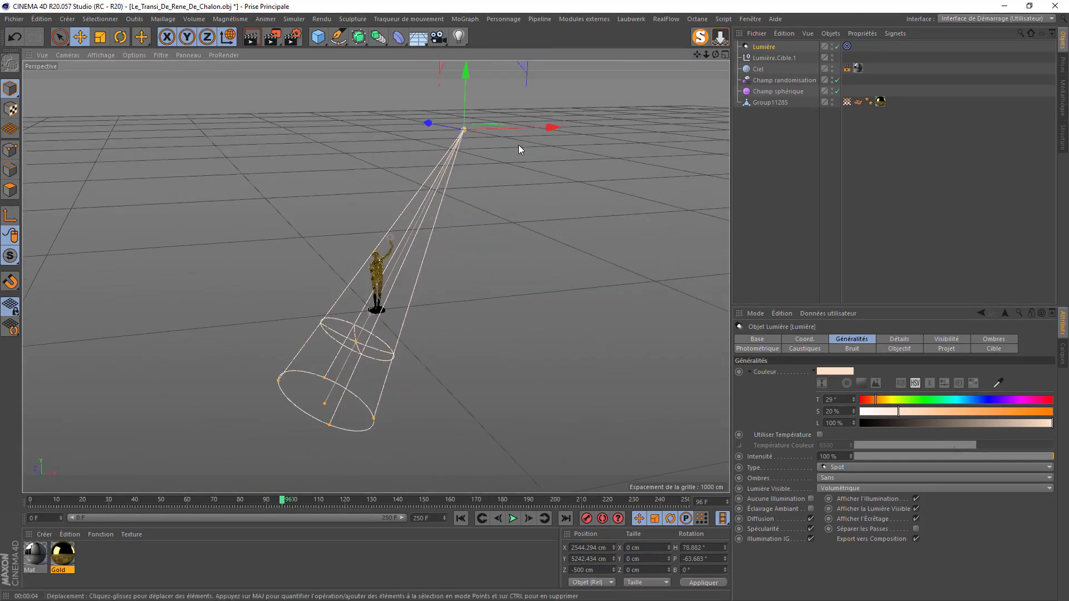
pyautogui.moveTo(526, 125); pyautogui.dragTo(492, 137)
pyautogui.scroll(1, 369, 277)
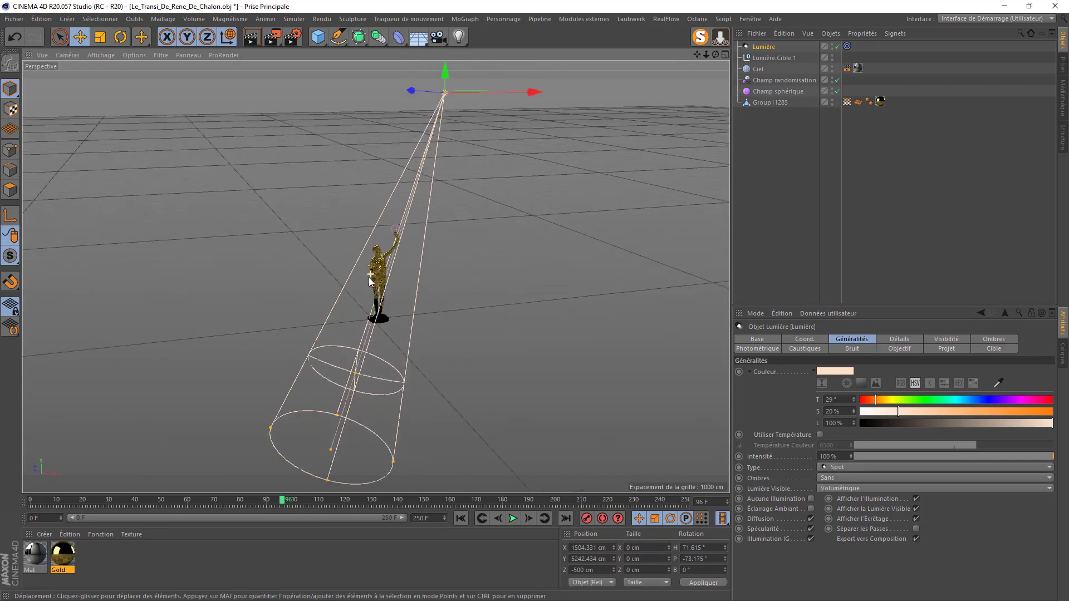
# Step: Tighten the light cone further around the figure and shift the light to about X 894 cm
pyautogui.moveTo(393, 463); pyautogui.dragTo(365, 458)
pyautogui.scroll(4, 397, 195)
pyautogui.scroll(-2, 507, 149)
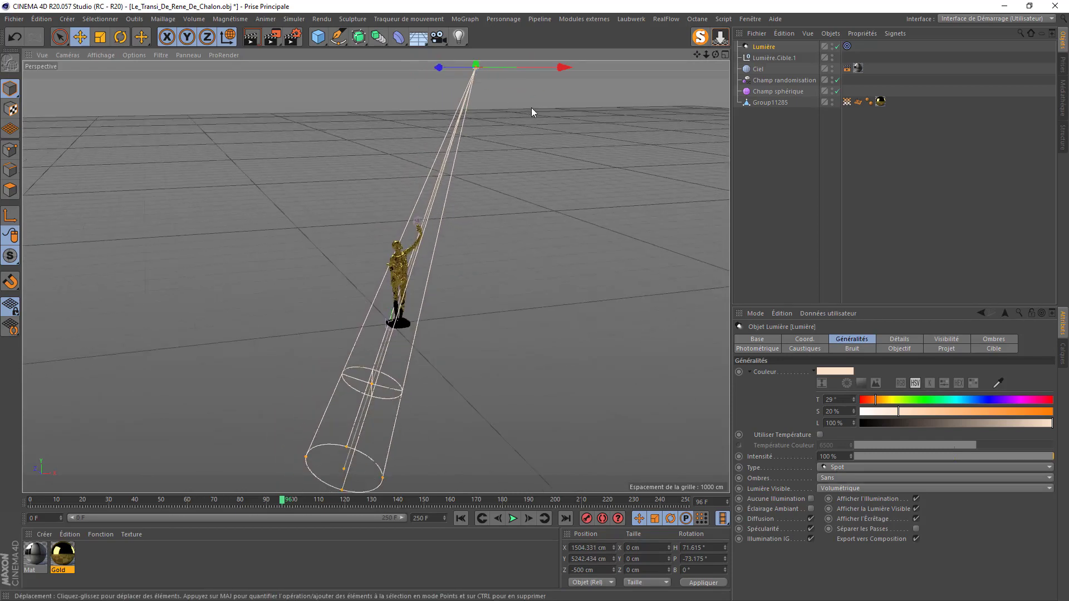
pyautogui.moveTo(549, 68); pyautogui.dragTo(521, 75)
pyautogui.scroll(2, 423, 179)
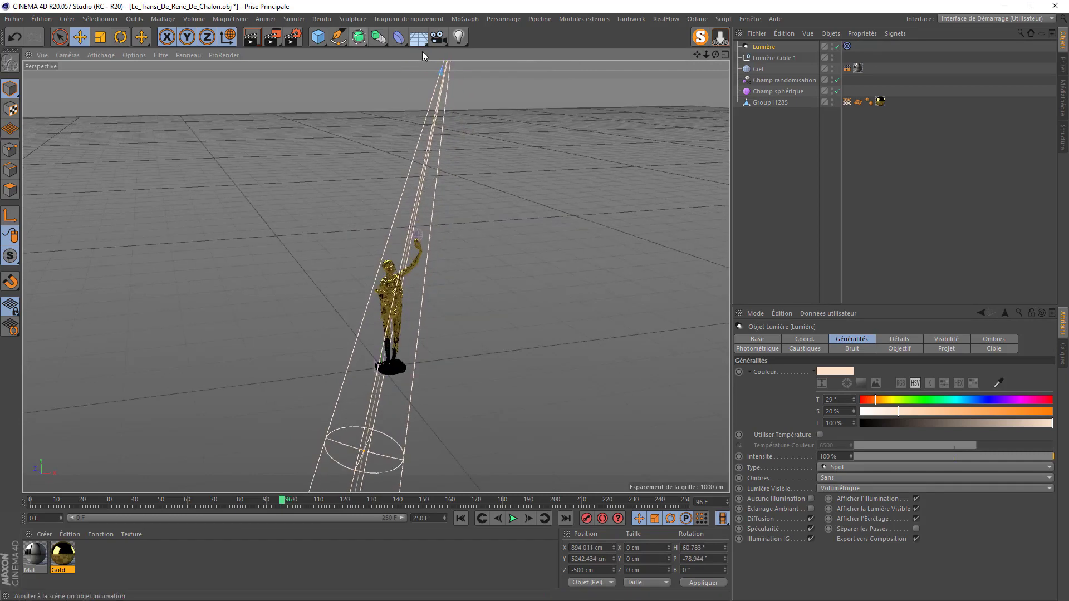
# Step: Add a Sol floor object beneath the statue and test-render the lit scene up close
pyautogui.click(418, 37)
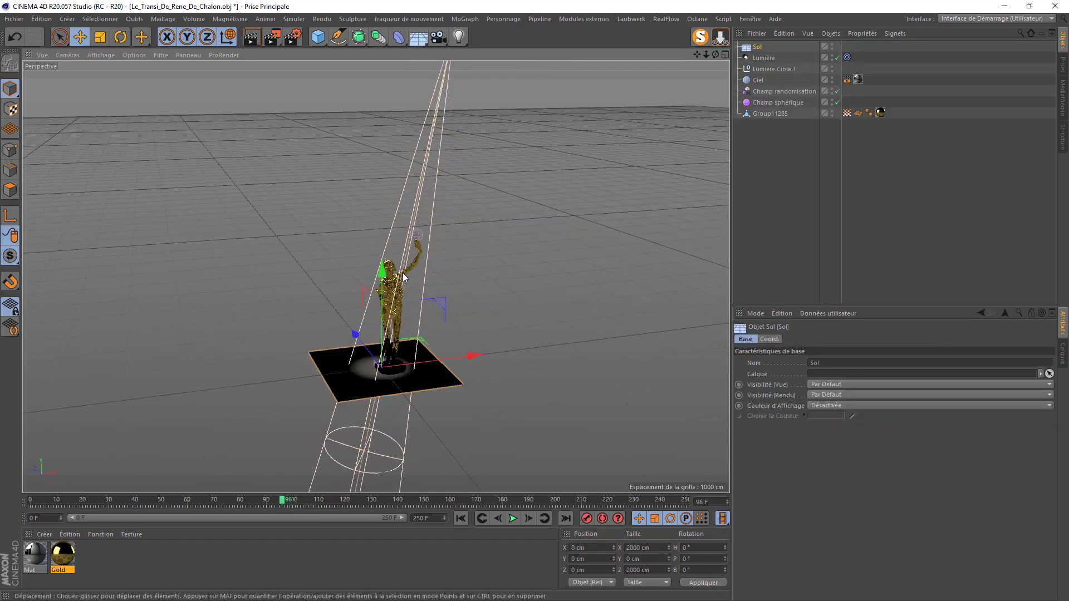
pyautogui.scroll(4, 411, 338)
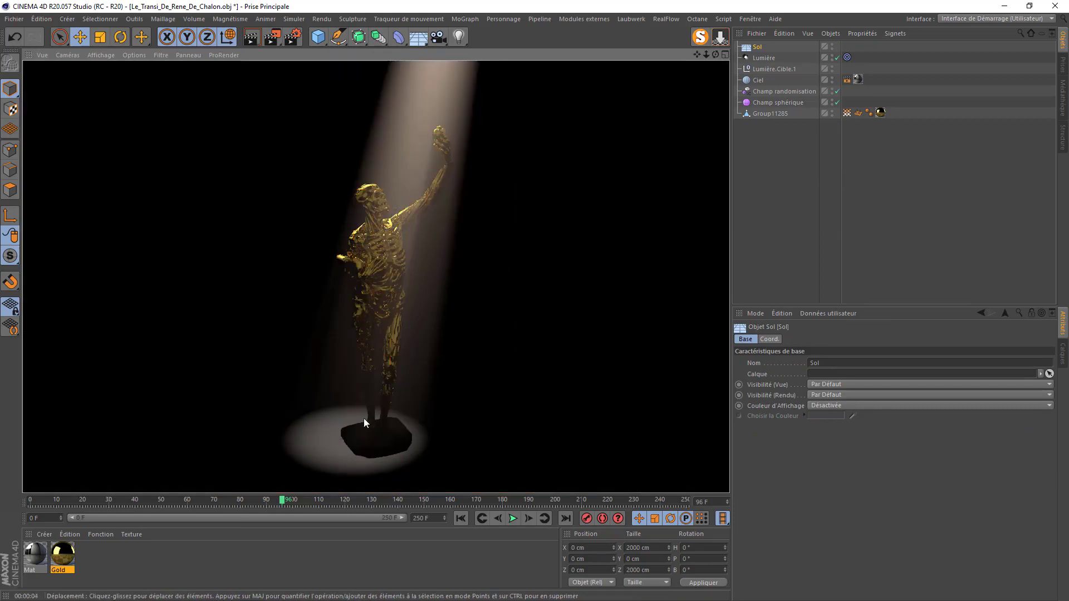
# Step: Test-render the statue's legs and the lit floor up close
pyautogui.scroll(6, 368, 401)
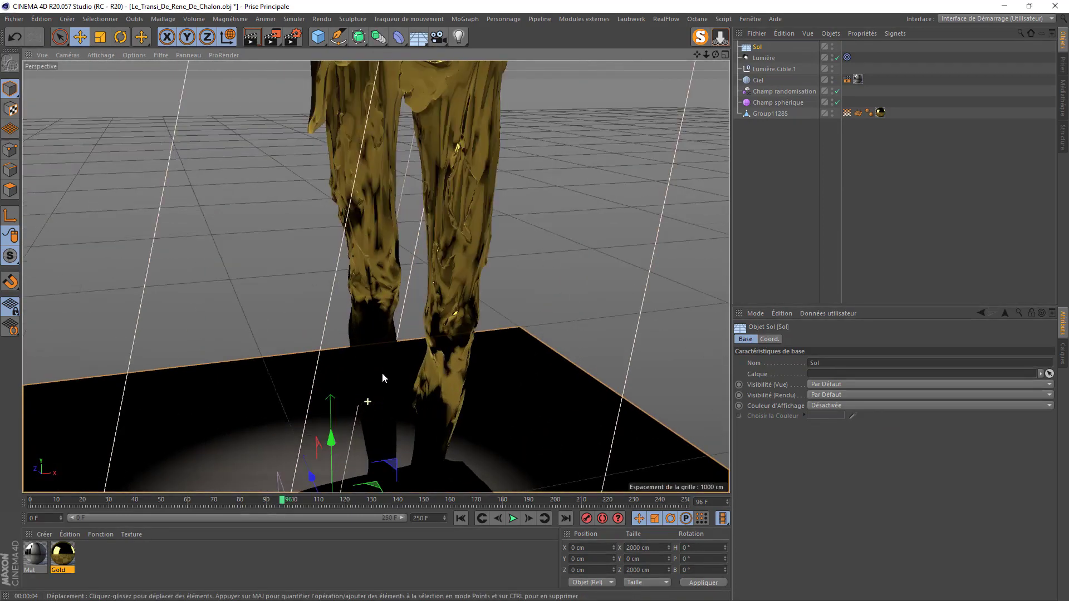
pyautogui.click(252, 39)
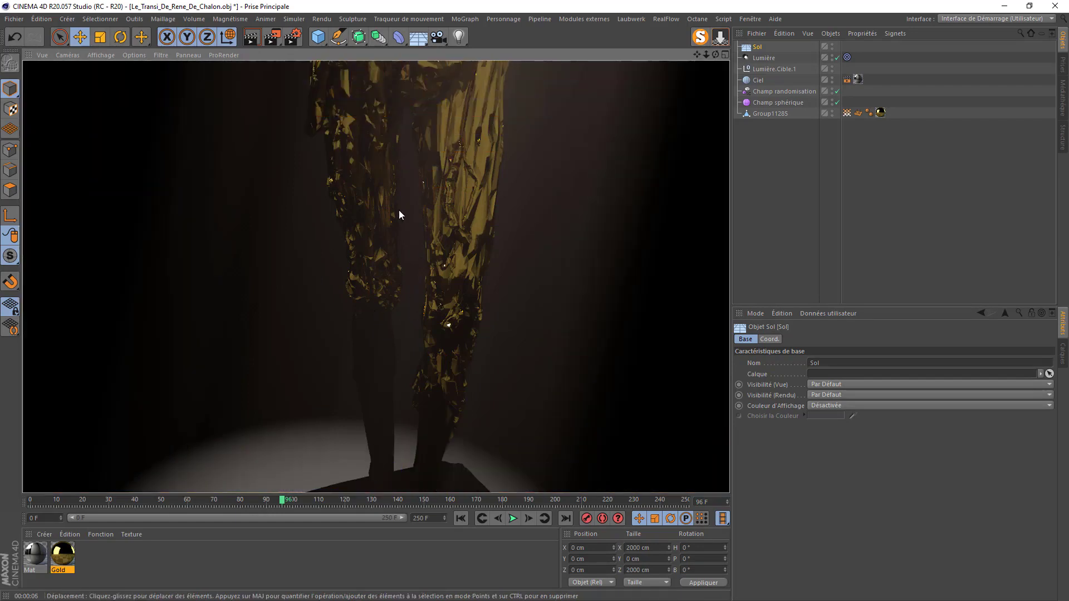
pyautogui.scroll(-8, 436, 238)
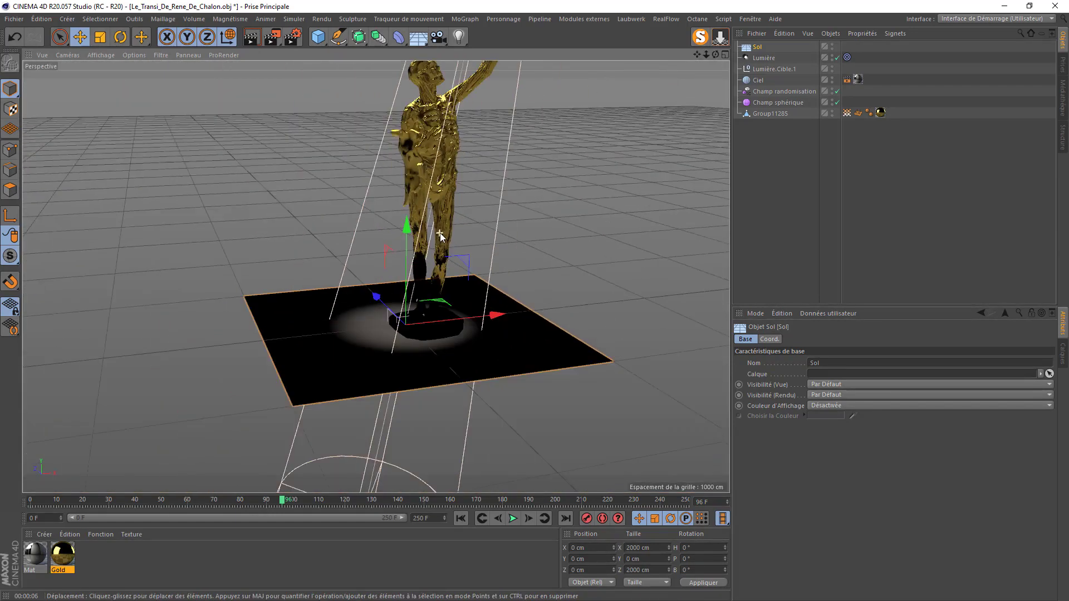
# Step: Add a camera, look through it and frame the full statue with its base from the front
pyautogui.moveTo(715, 55); pyautogui.dragTo(684, 51)
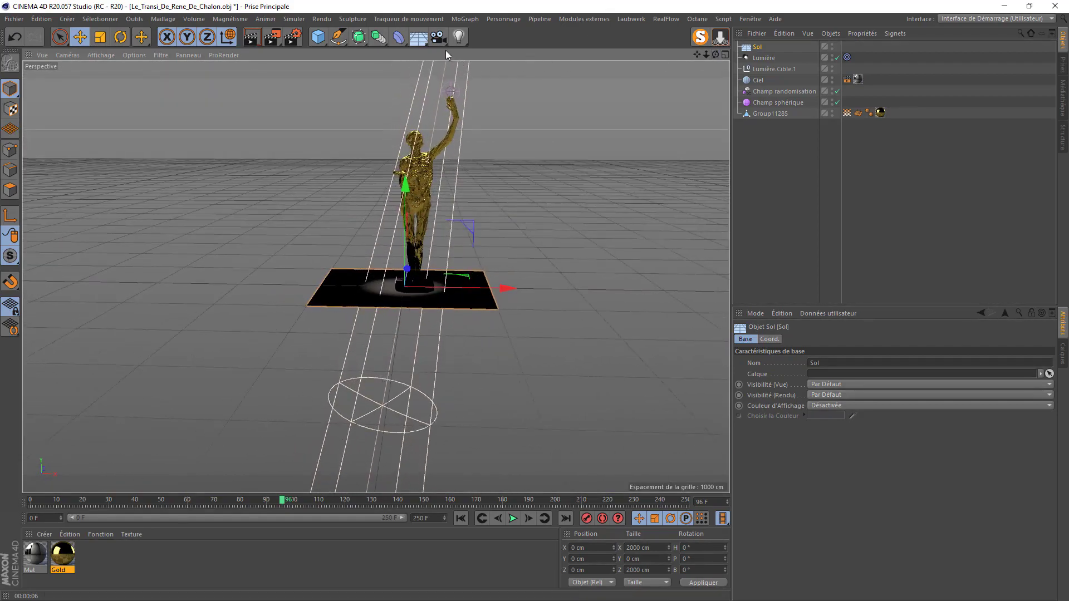
pyautogui.moveTo(438, 41); pyautogui.dragTo(488, 52)
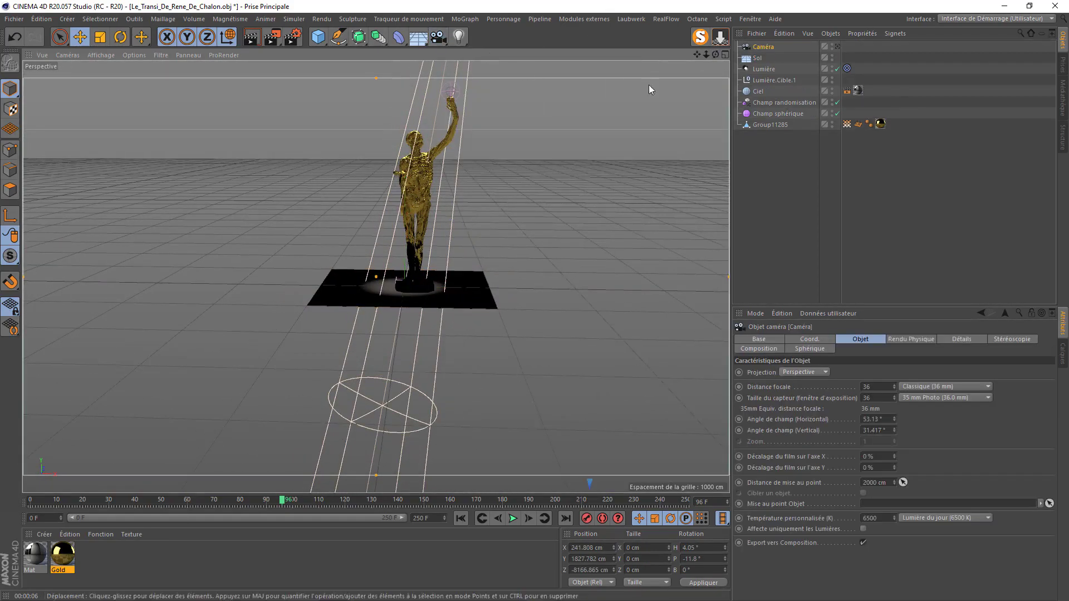
pyautogui.click(838, 47)
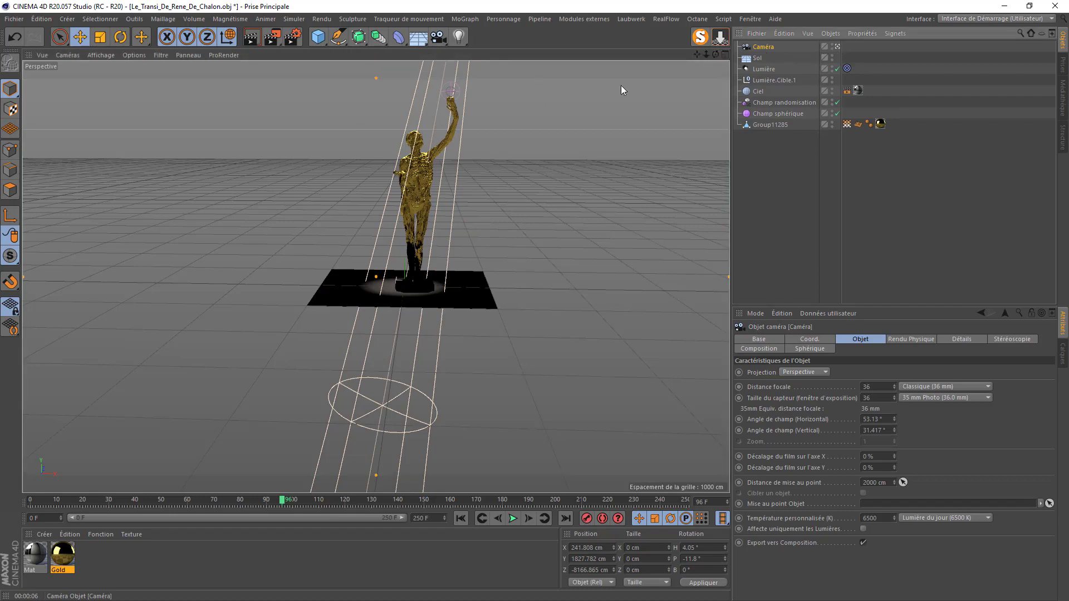
pyautogui.moveTo(712, 55); pyautogui.dragTo(679, 125)
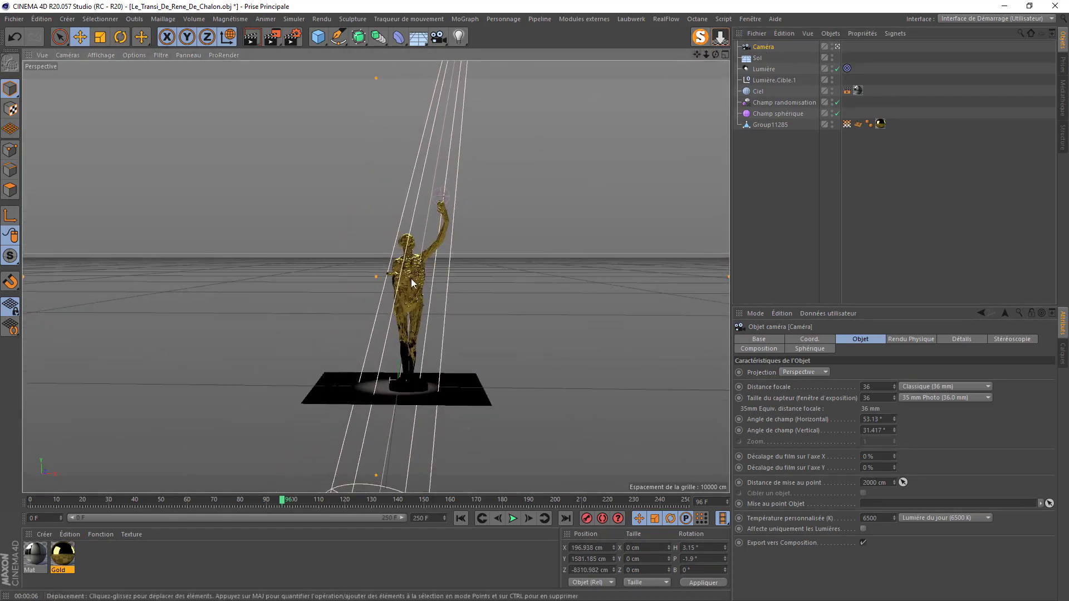
pyautogui.scroll(6, 555, 271)
pyautogui.moveTo(697, 54); pyautogui.dragTo(655, 92)
pyautogui.moveTo(701, 50); pyautogui.dragTo(705, 44)
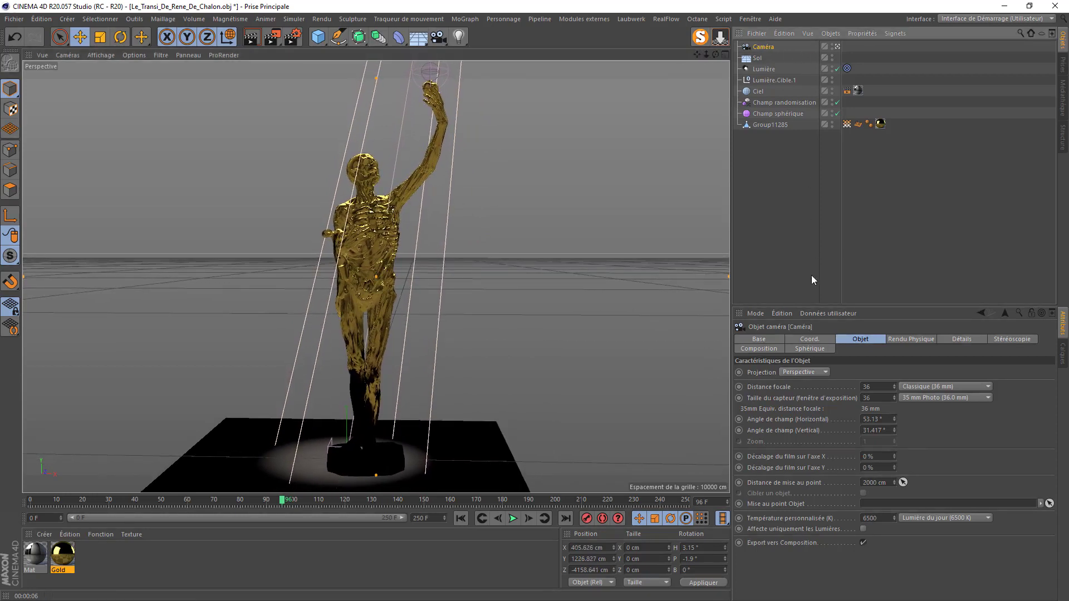
# Step: Reset the camera's heading rotation to 0° and its X position to 0 cm
pyautogui.click(810, 340)
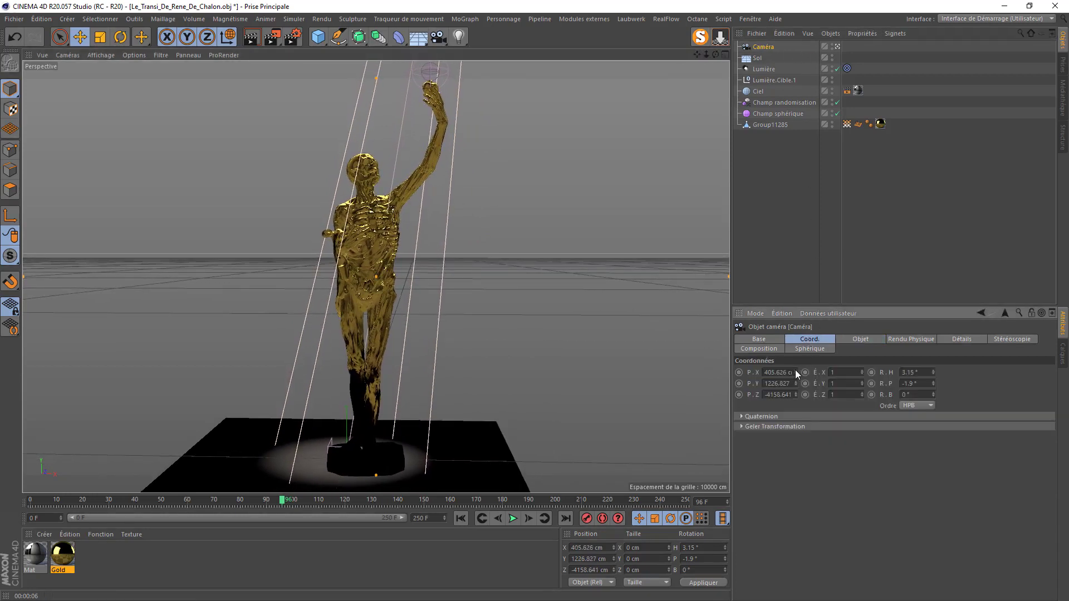
pyautogui.rightClick(933, 370)
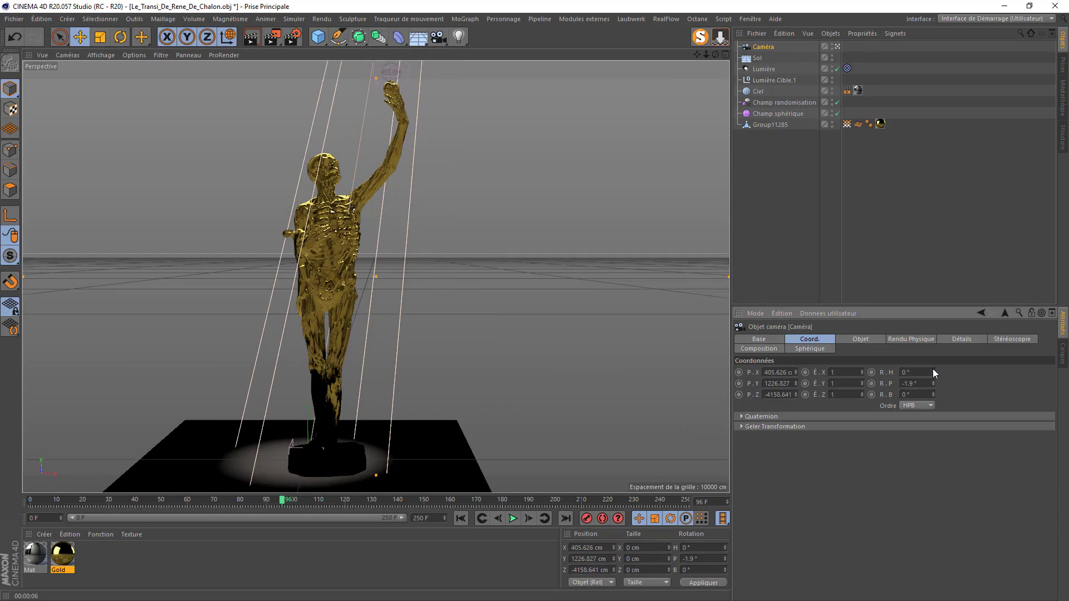
pyautogui.rightClick(795, 372)
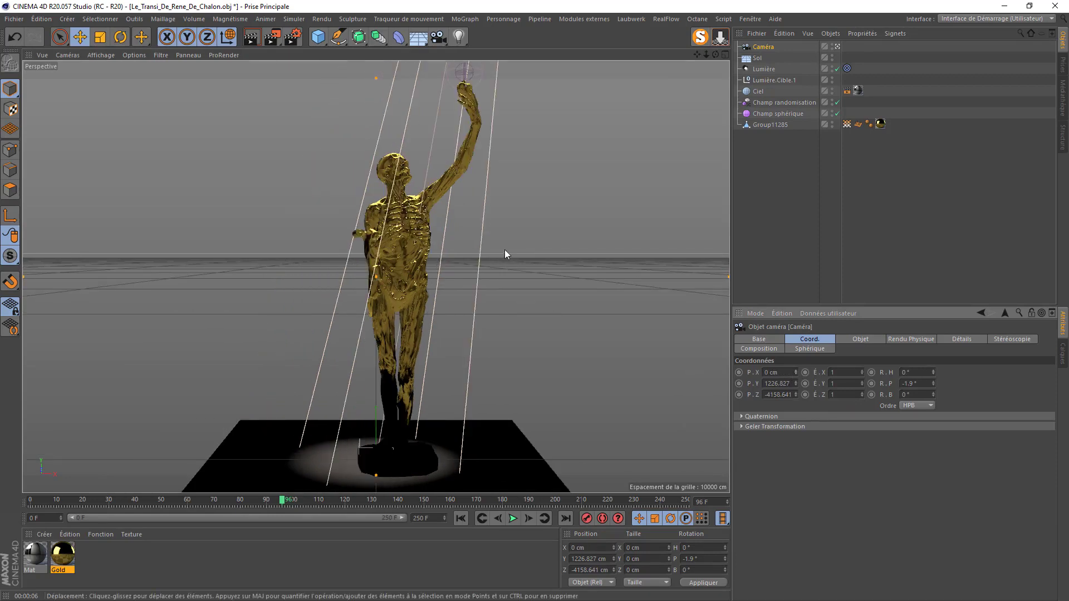
# Step: Add a Neutre null object at the origin and make the camera its child
pyautogui.click(319, 38)
pyautogui.click(356, 52)
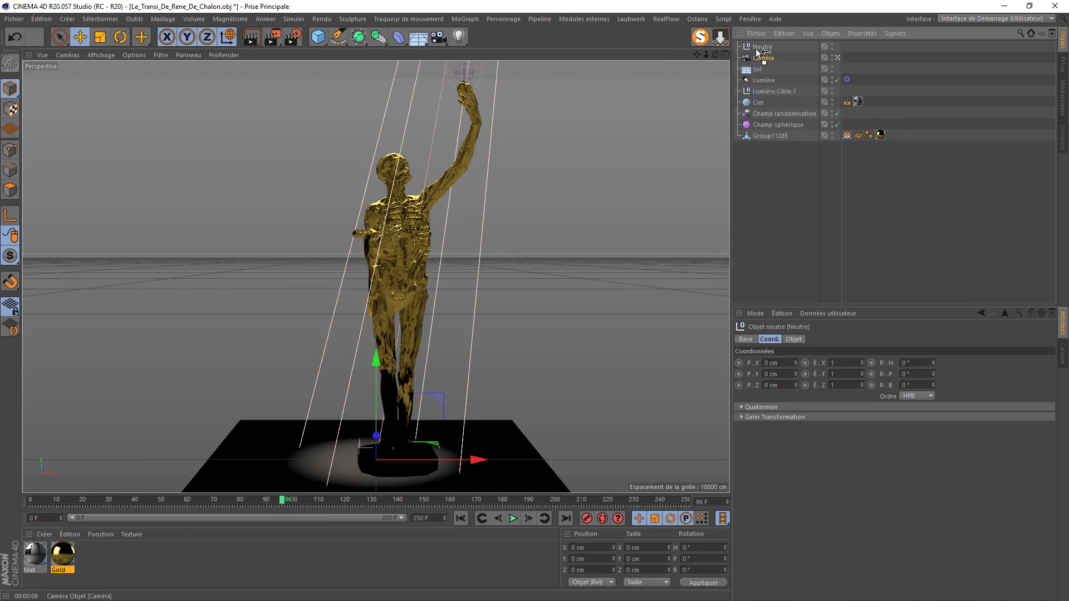
pyautogui.moveTo(757, 50); pyautogui.dragTo(760, 47)
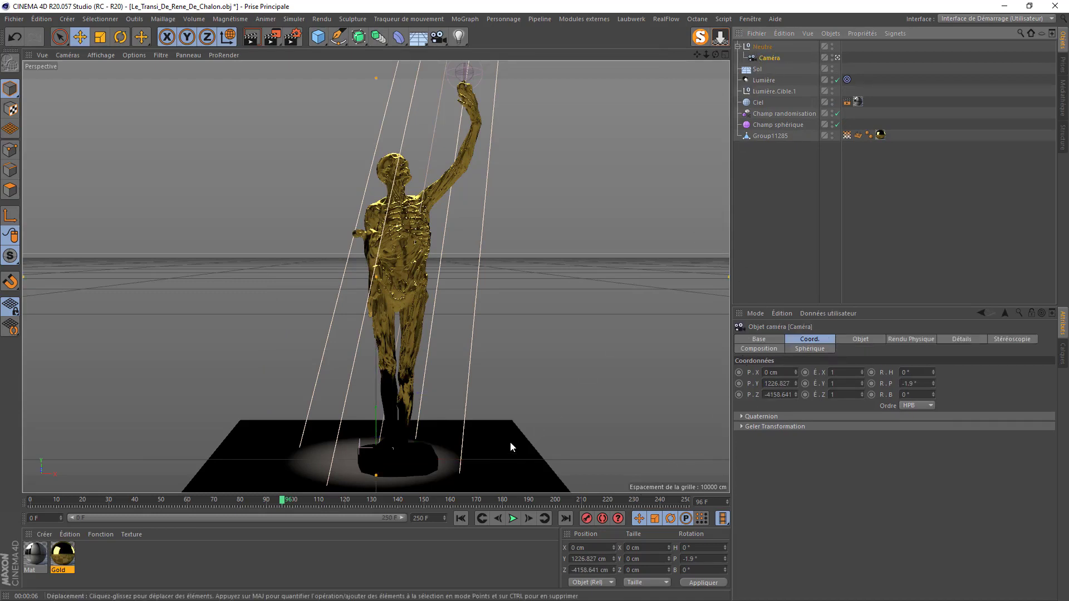
# Step: Record a keyframe for the camera's full-statue framing at frame 200
pyautogui.click(565, 518)
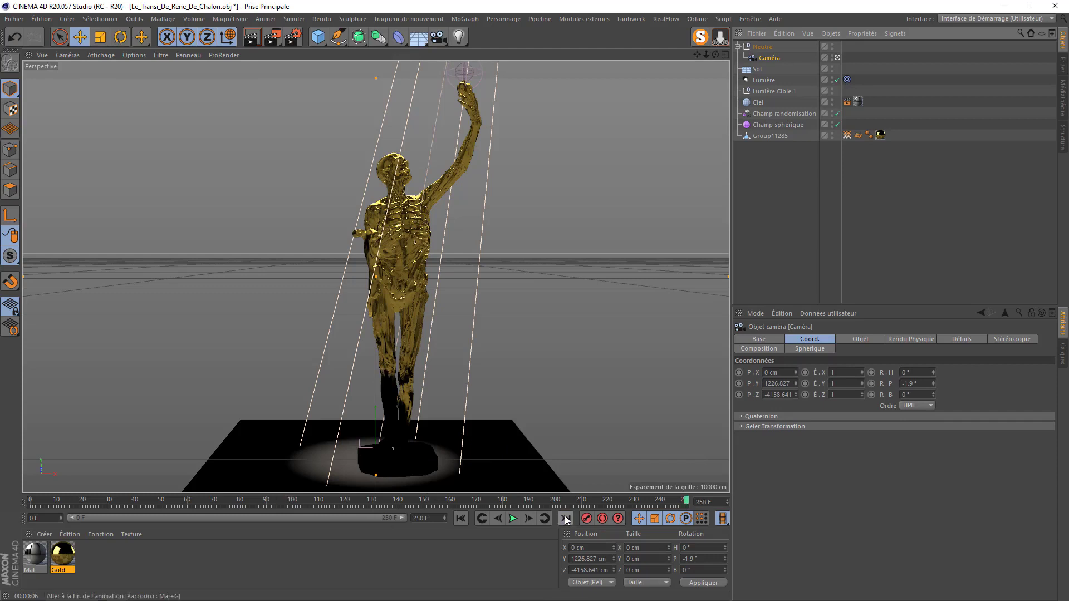
pyautogui.moveTo(686, 502); pyautogui.dragTo(569, 505)
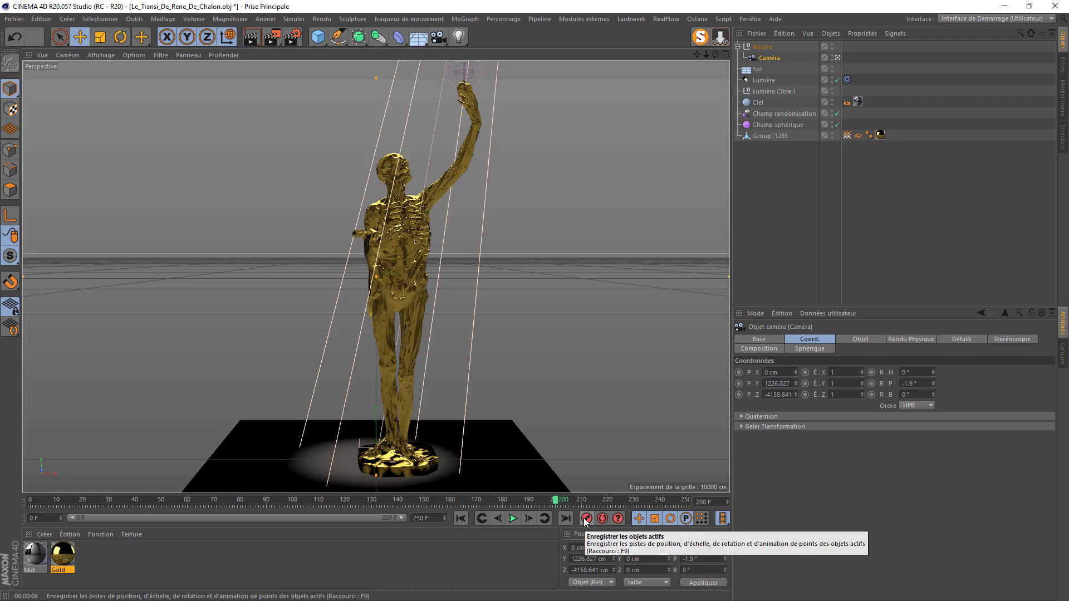
pyautogui.click(586, 518)
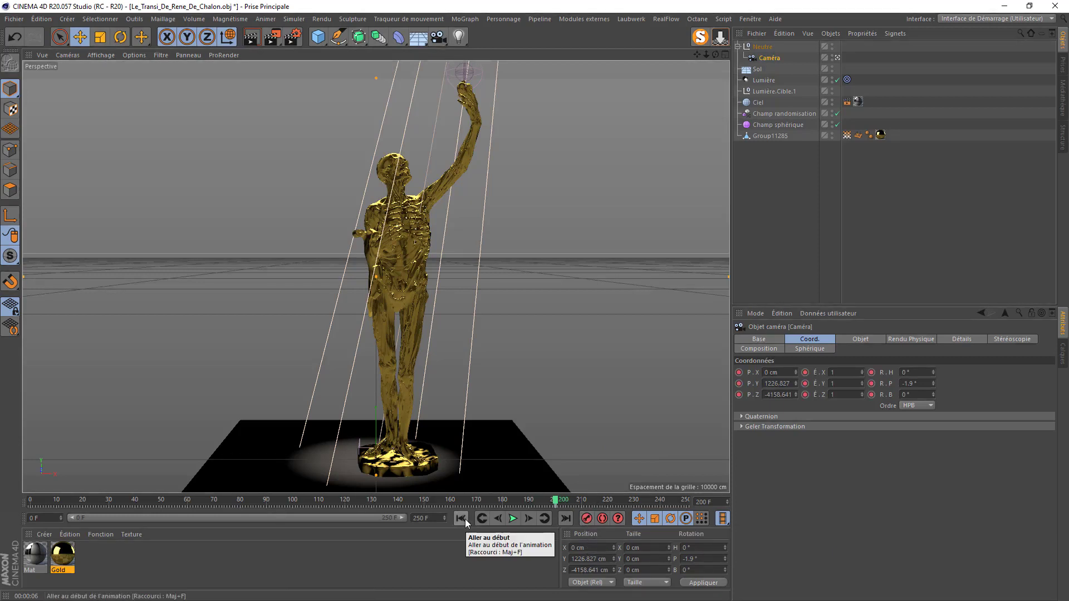
# Step: Keyframe the Neutre object's heading rotation at 0° on frame 200 and at 1170° on frame 0
pyautogui.click(763, 47)
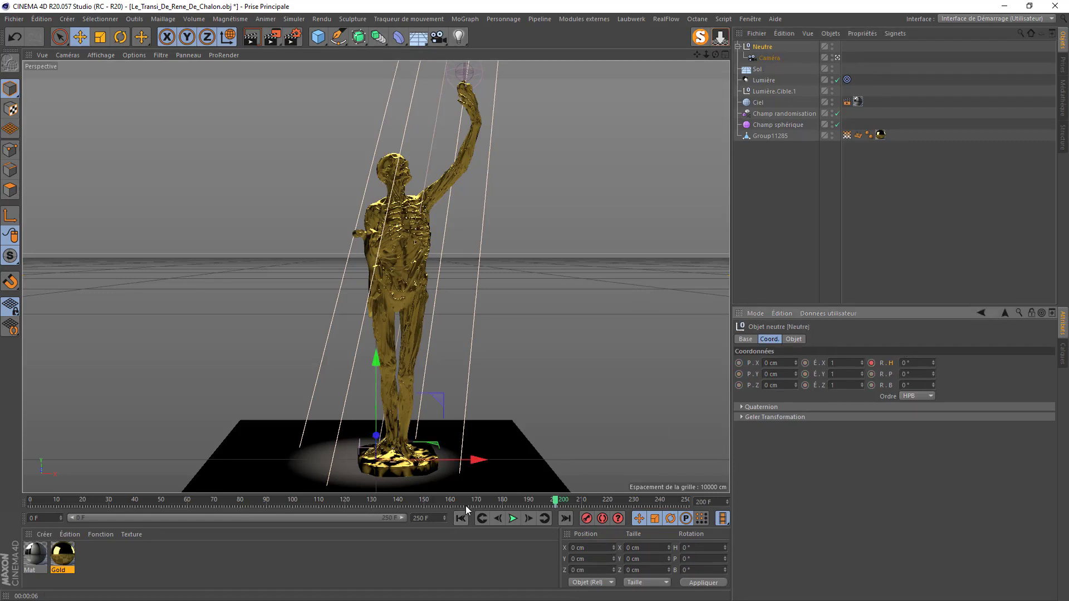
pyautogui.click(461, 519)
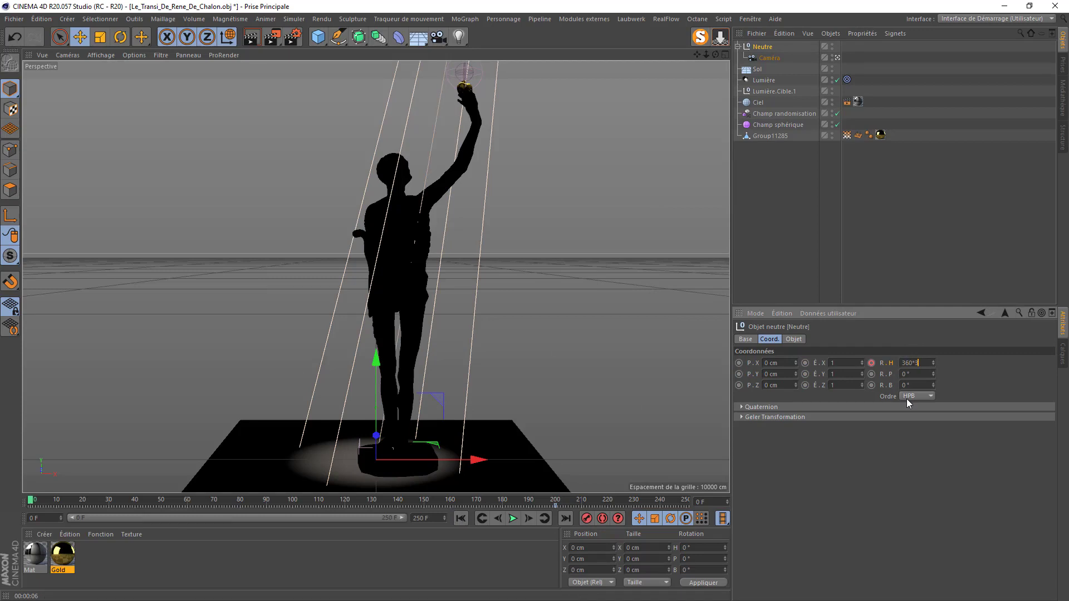
pyautogui.press('Return')
pyautogui.moveTo(933, 363); pyautogui.dragTo(988, 363)
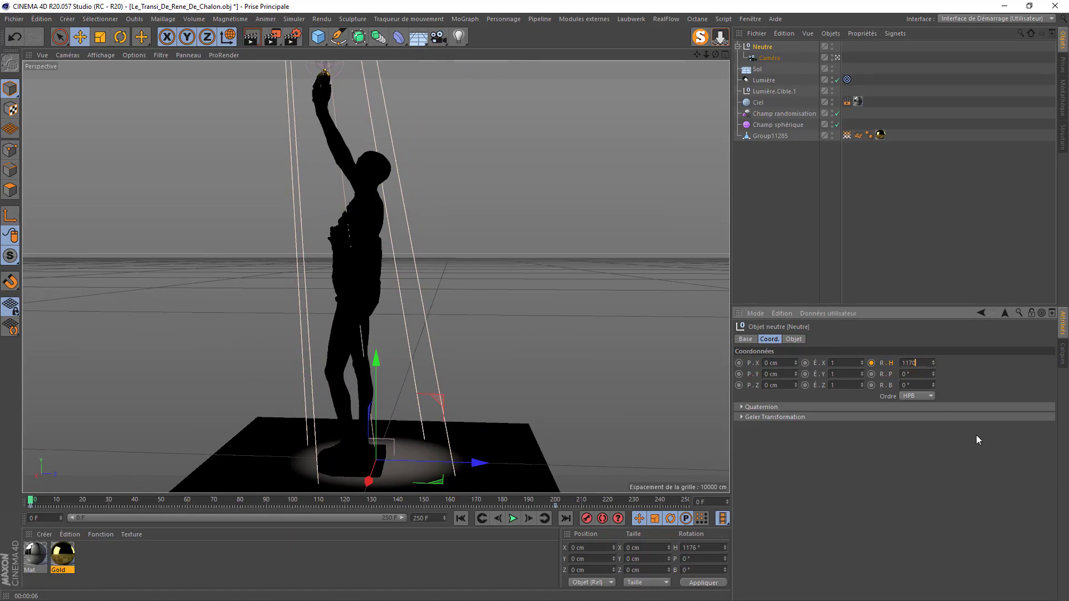
pyautogui.press('Return')
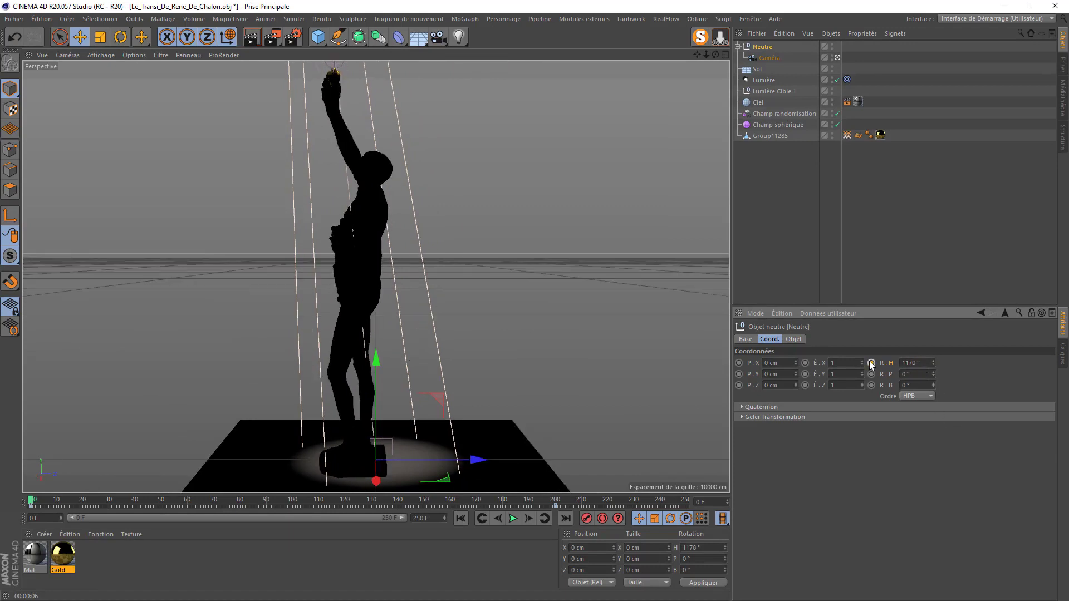
# Step: Move the camera close to the raised hand, at about X -246, Y 2026, Z -1190 cm, and keyframe it at frame 0
pyautogui.click(764, 58)
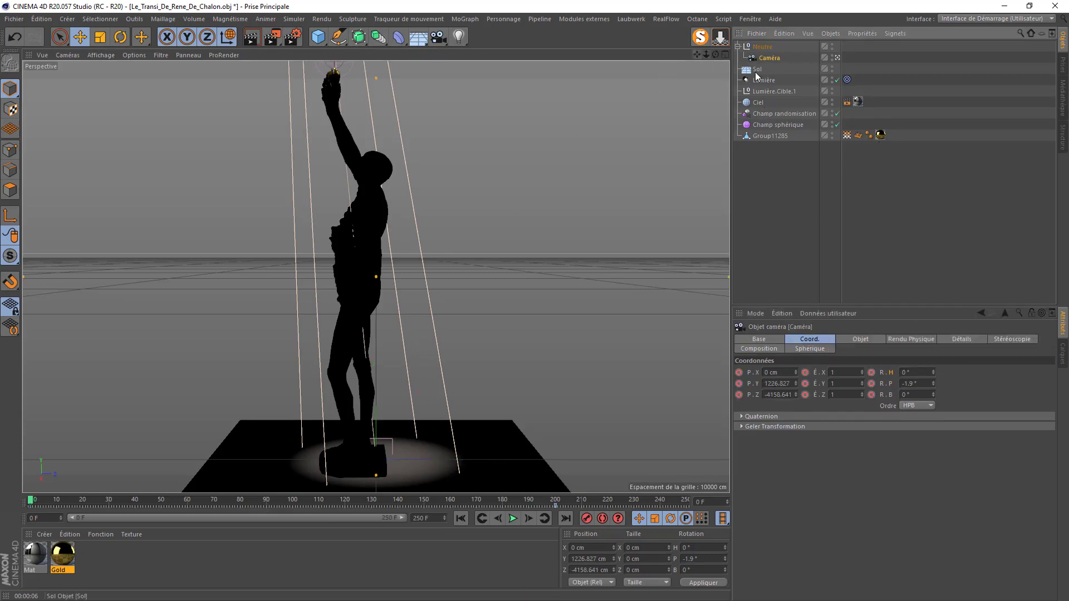
pyautogui.moveTo(795, 384); pyautogui.dragTo(795, 335)
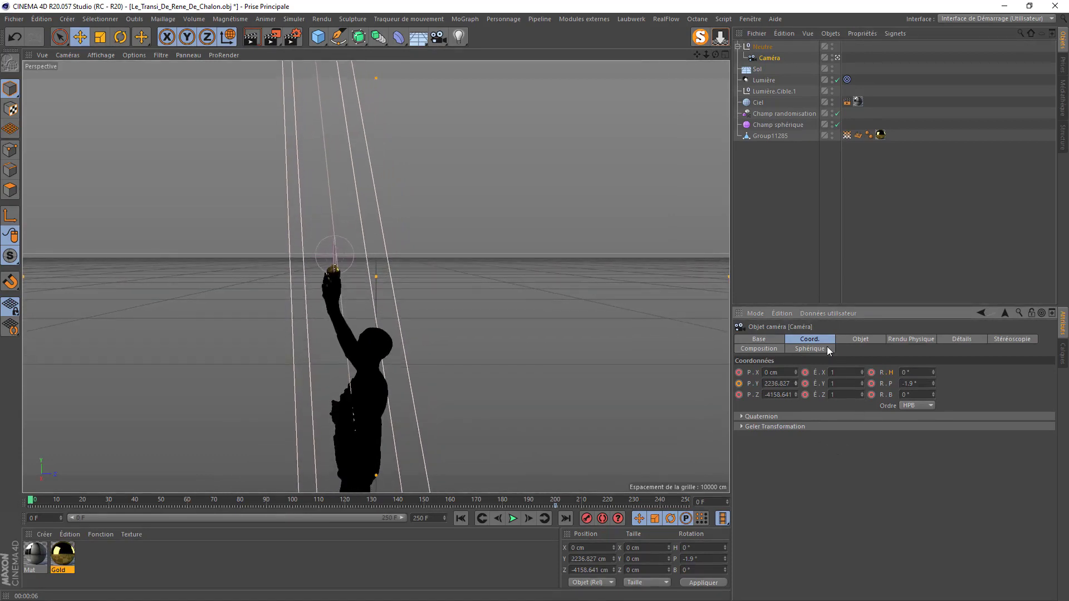
pyautogui.moveTo(706, 56); pyautogui.dragTo(903, 11)
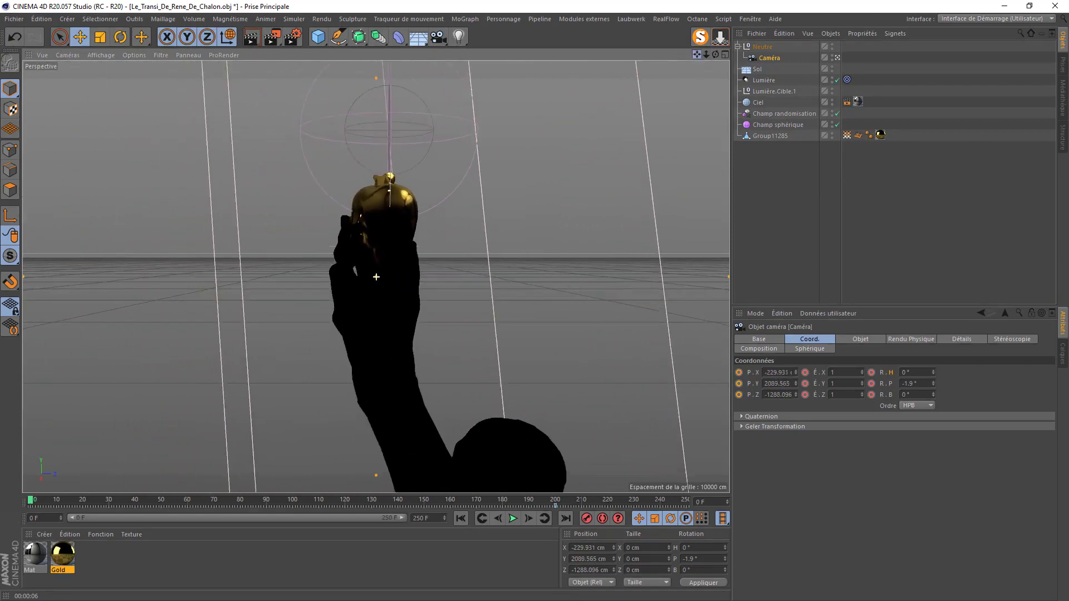
pyautogui.moveTo(377, 277); pyautogui.dragTo(376, 277)
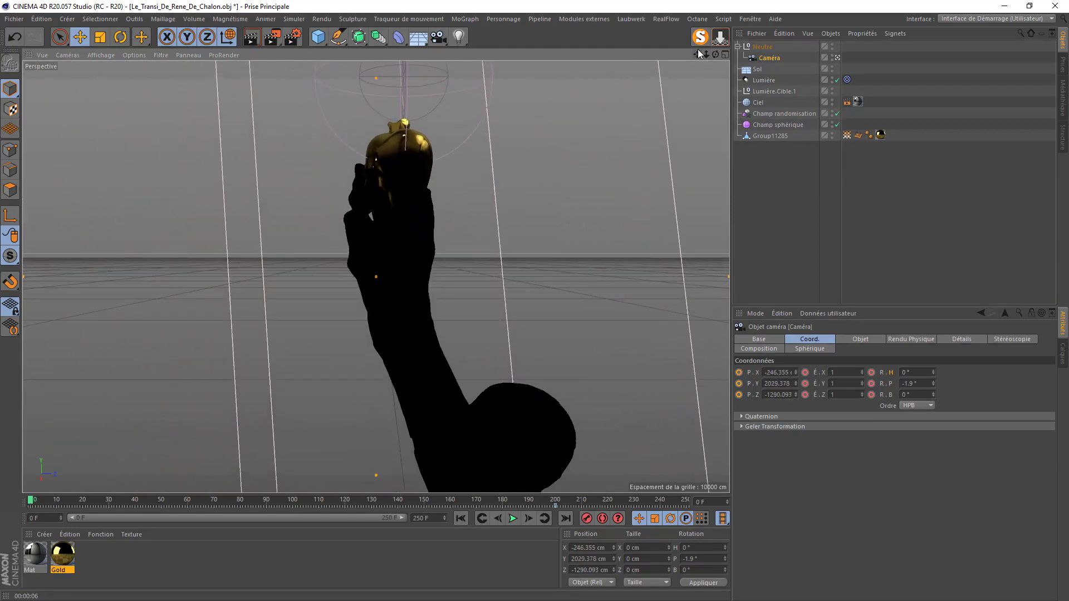
pyautogui.moveTo(704, 58); pyautogui.dragTo(376, 277)
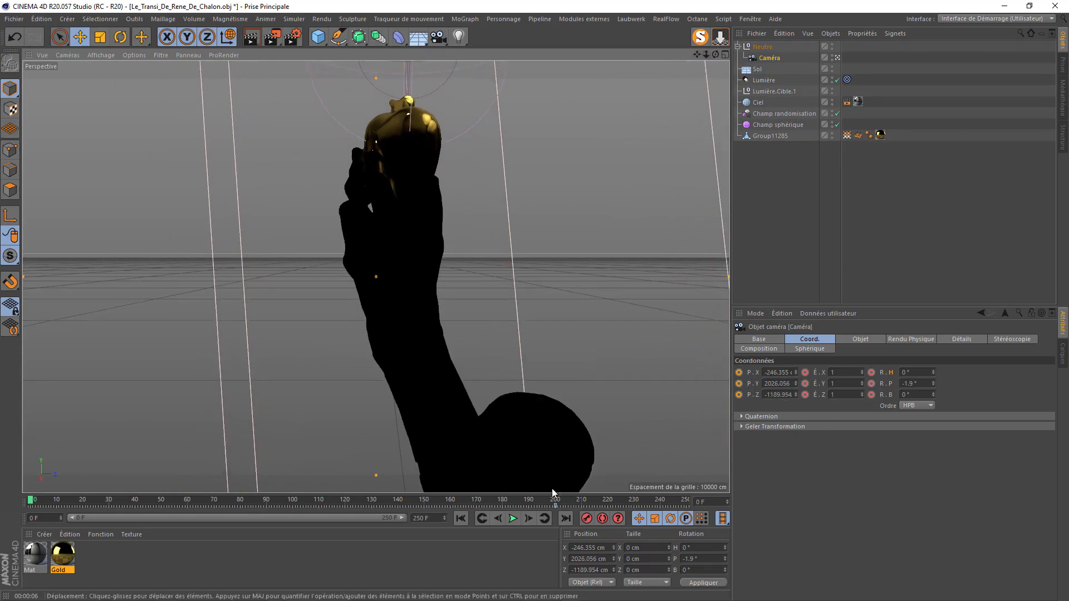
pyautogui.click(588, 519)
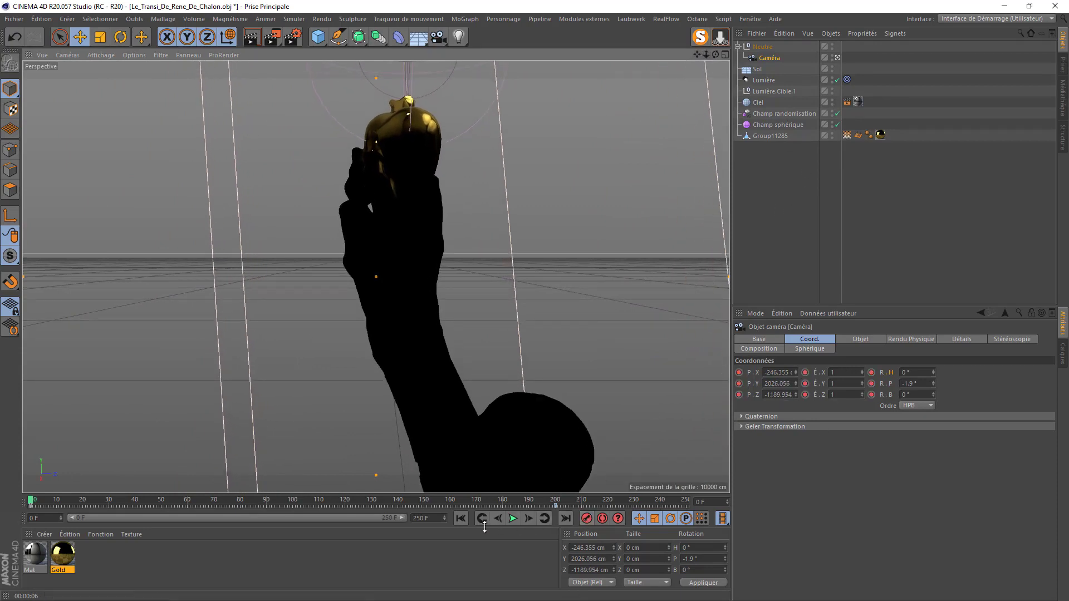
# Step: Play the camera animation and scrub through frames 130 to 138 to check the gold's spread during the orbit
pyautogui.click(513, 518)
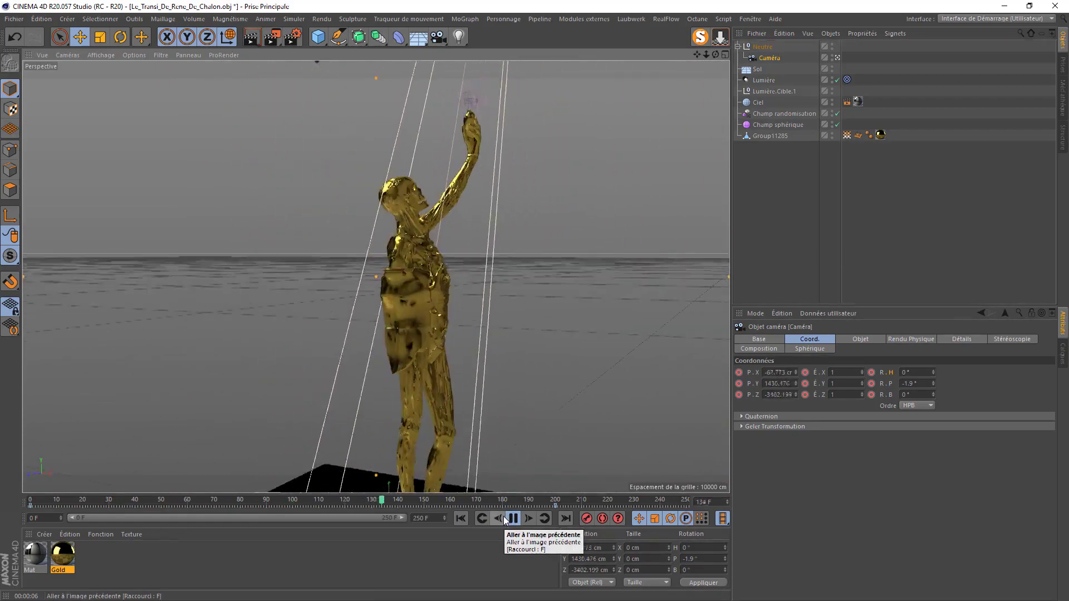
pyautogui.click(512, 519)
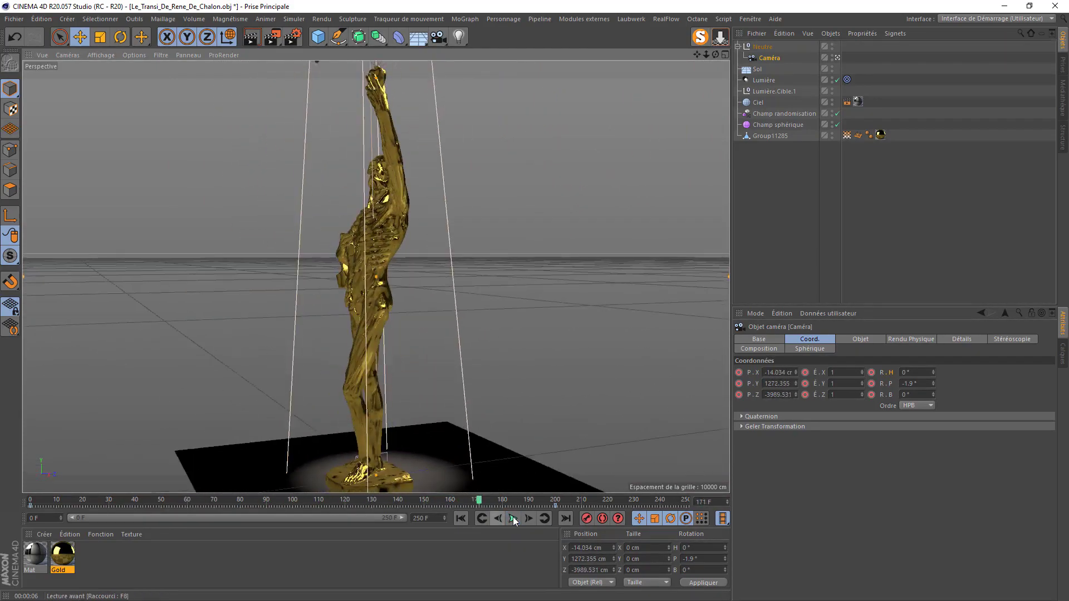
pyautogui.moveTo(478, 501); pyautogui.dragTo(372, 502)
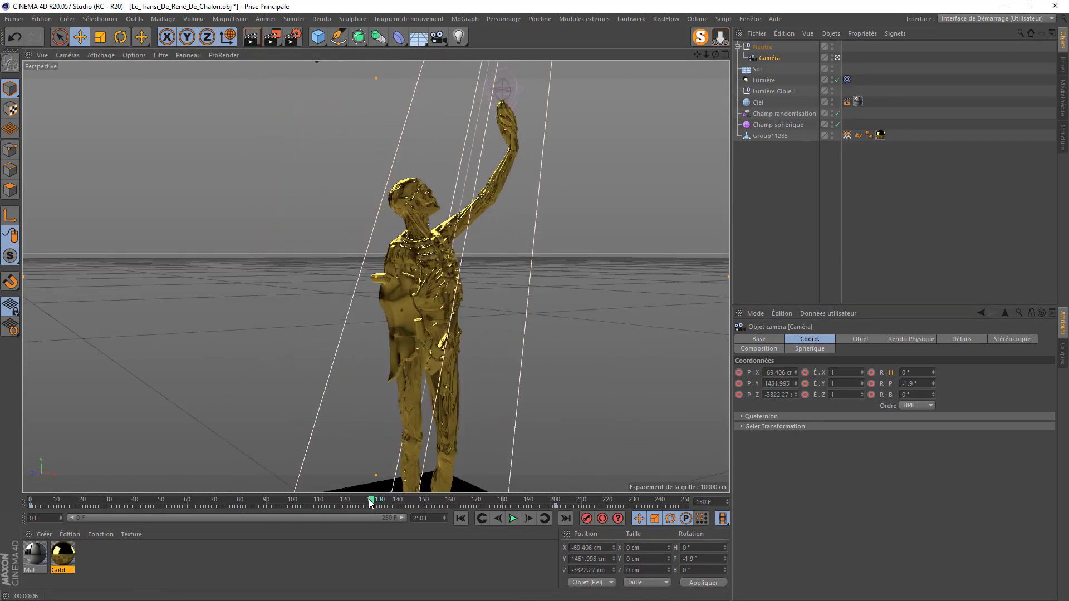
pyautogui.moveTo(374, 504); pyautogui.dragTo(392, 506)
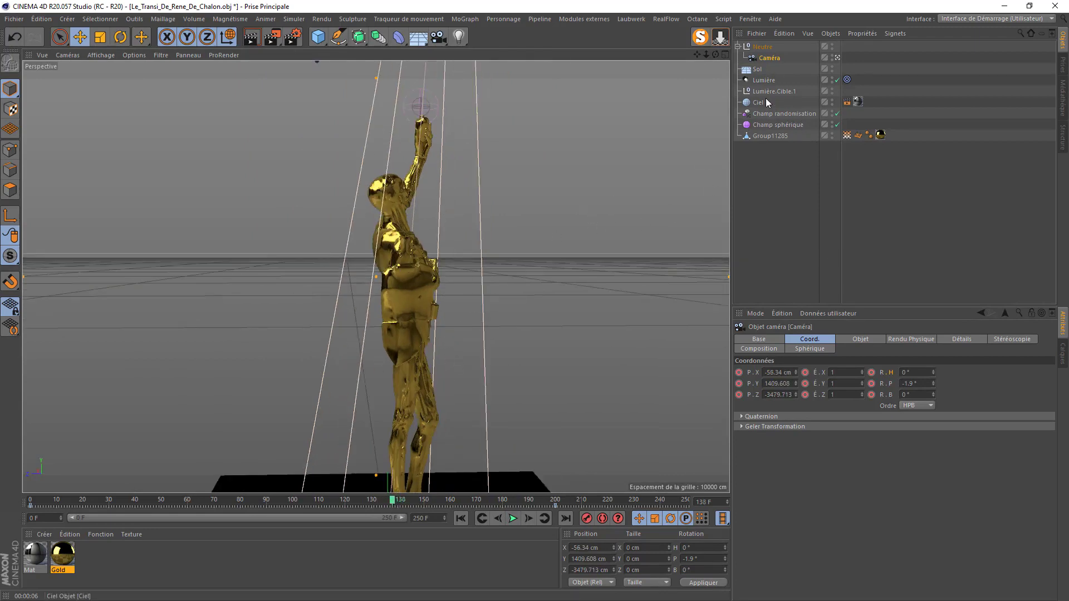
# Step: Set the Geler layer's growth radius to 50 cm in the statue's vertex map and replay the animation from the start
pyautogui.click(847, 136)
pyautogui.moveTo(821, 533); pyautogui.dragTo(735, 584)
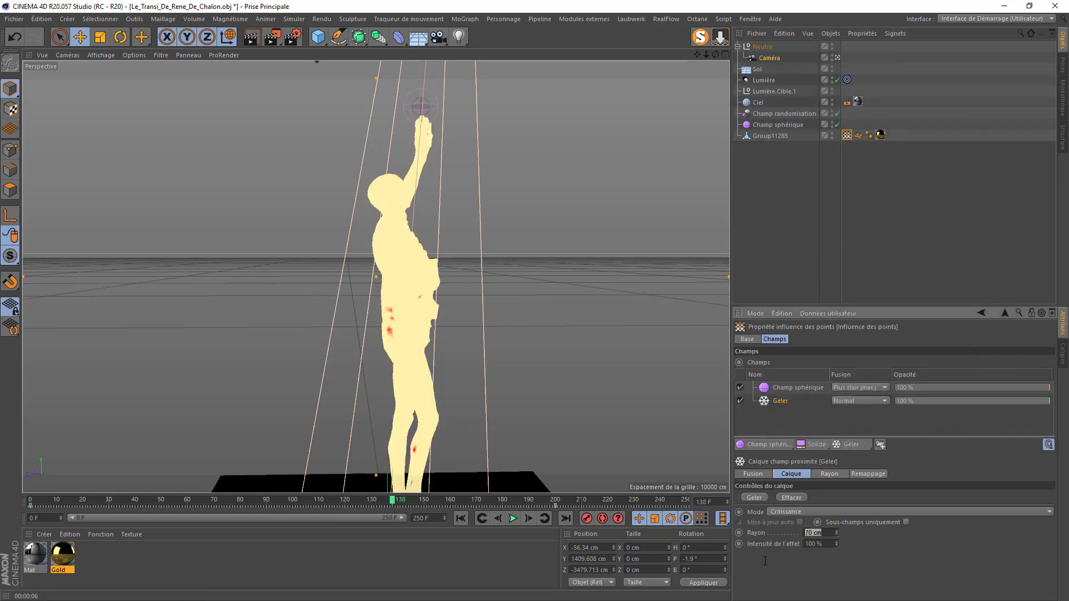
pyautogui.write('50')
pyautogui.press('Return')
pyautogui.click(461, 519)
pyautogui.click(513, 519)
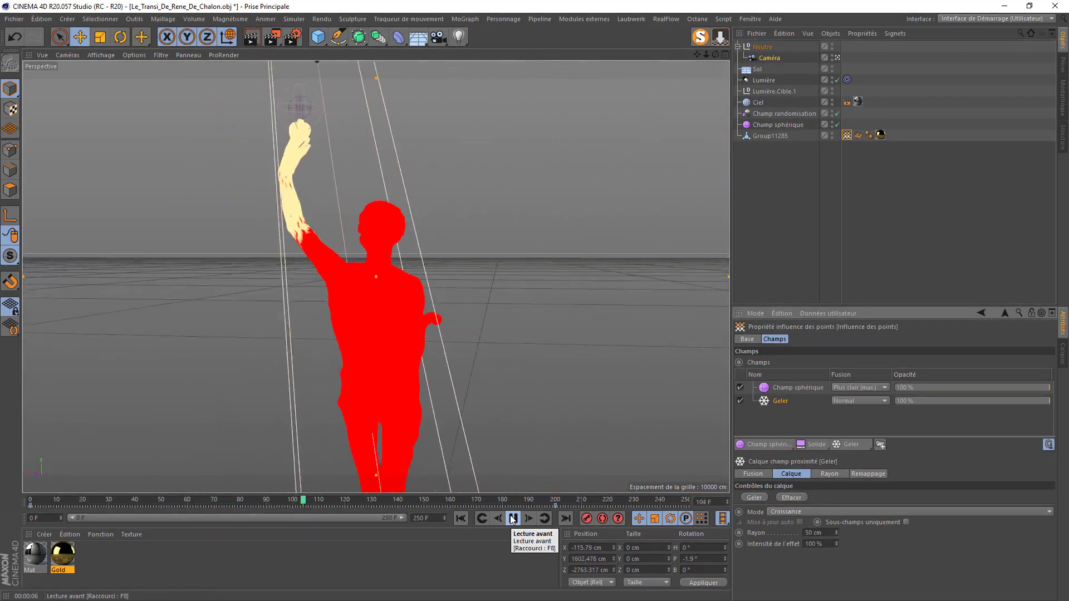
pyautogui.click(513, 519)
pyautogui.click(459, 519)
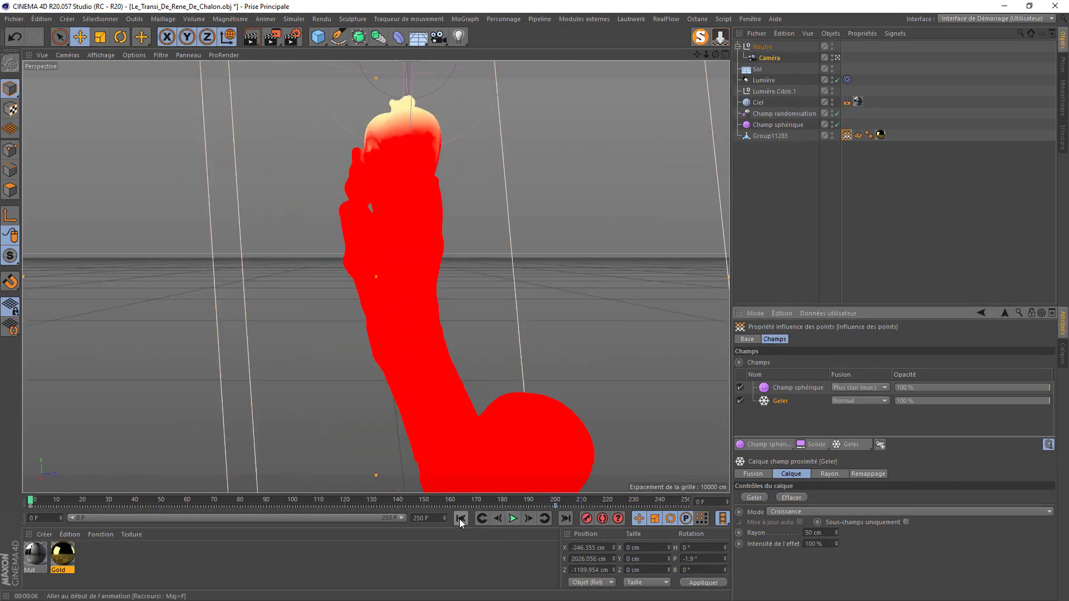
# Step: Set the Neutre object's heading rotation at frame 0 to 795° and update its keyframe
pyautogui.click(762, 46)
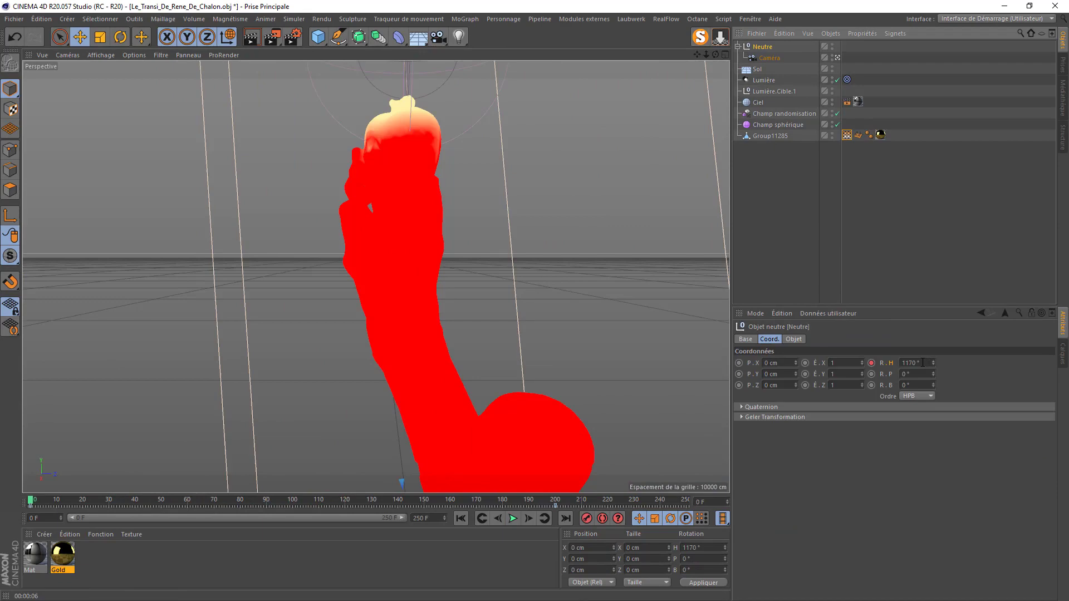
pyautogui.moveTo(935, 363); pyautogui.dragTo(875, 363)
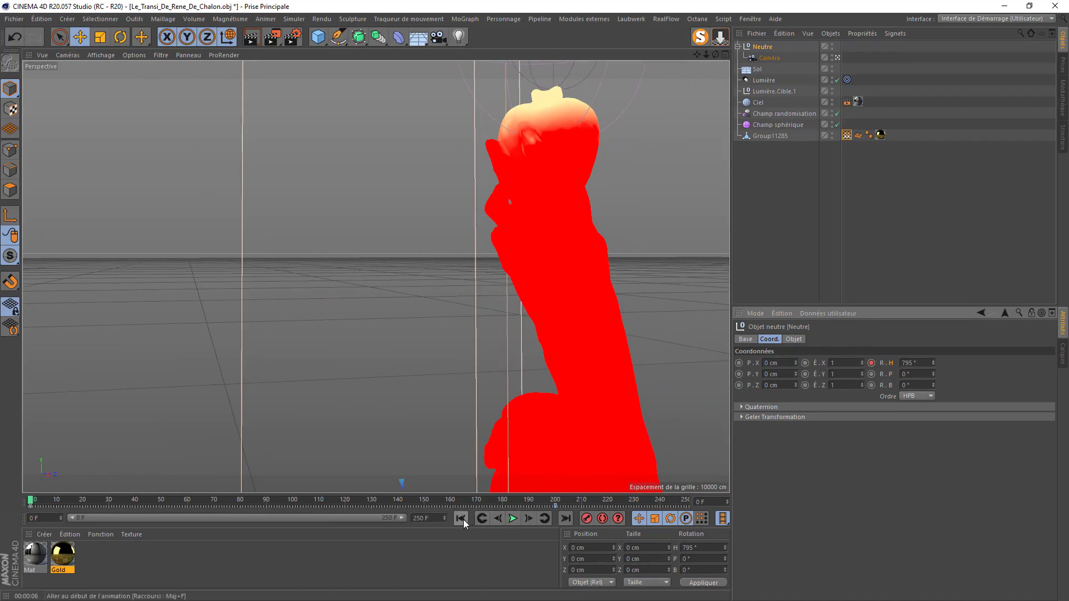
# Step: Play the animation, set the Geler layer's growth radius to 65 cm in the statue's vertex map, and stop playback around frame 215
pyautogui.click(513, 518)
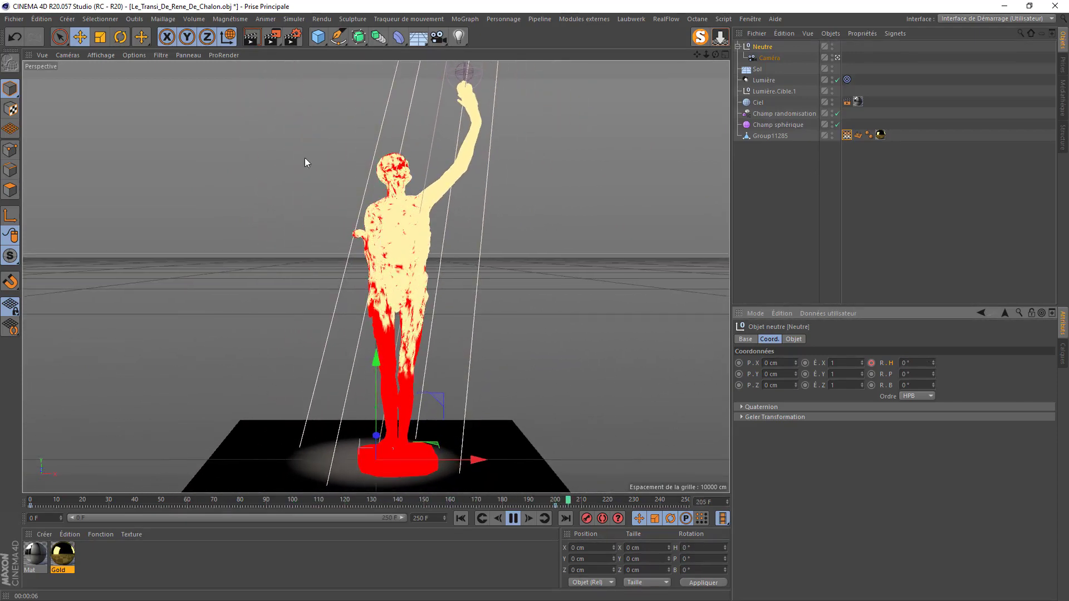
pyautogui.click(513, 518)
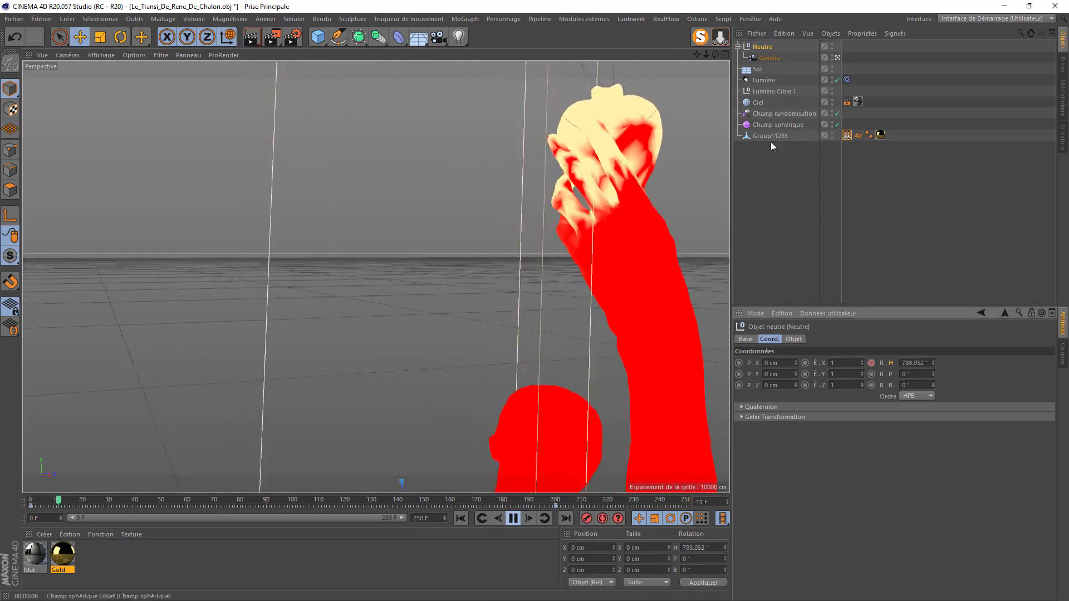
pyautogui.click(847, 135)
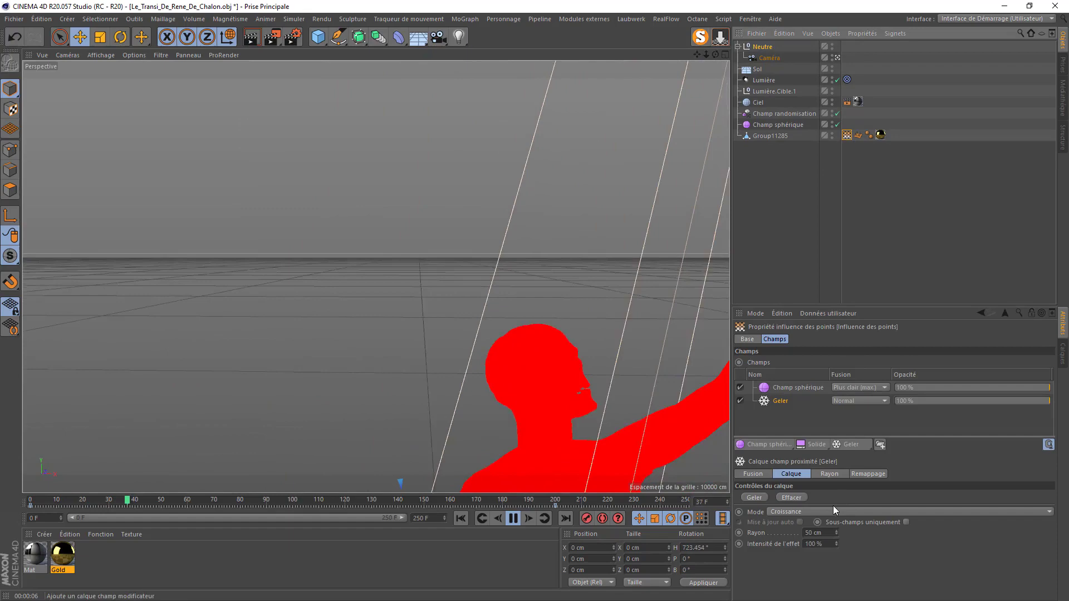
pyautogui.doubleClick(818, 533)
pyautogui.write('565')
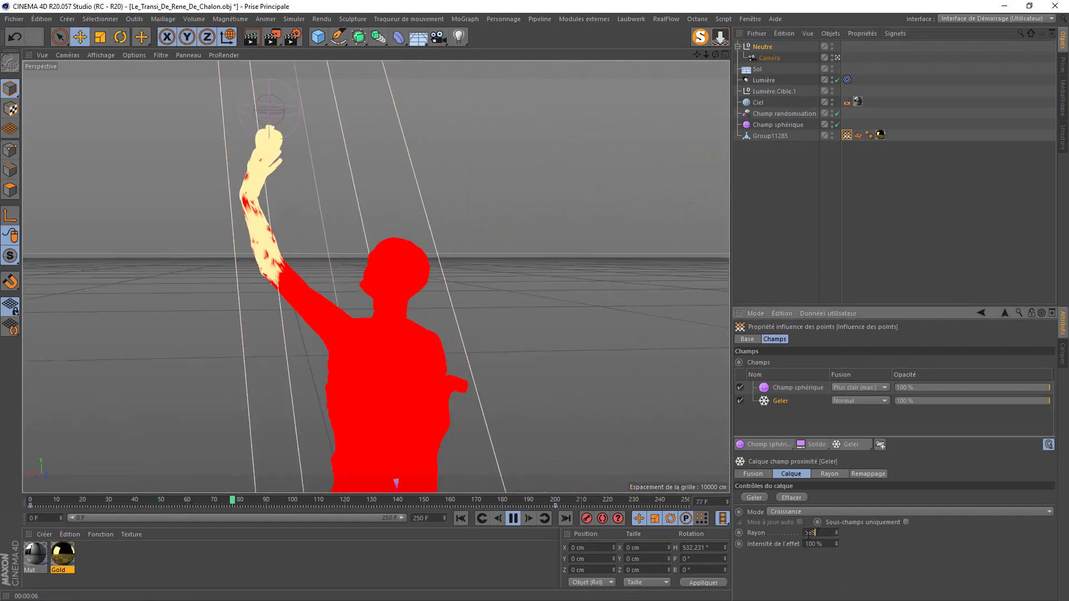
pyautogui.press('Return')
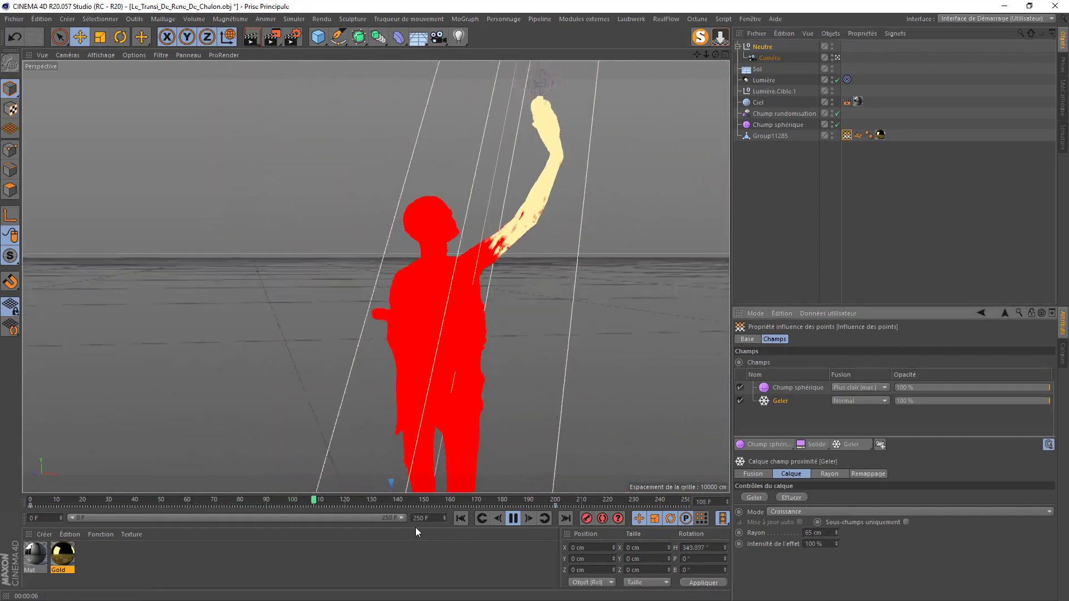
pyautogui.click(513, 519)
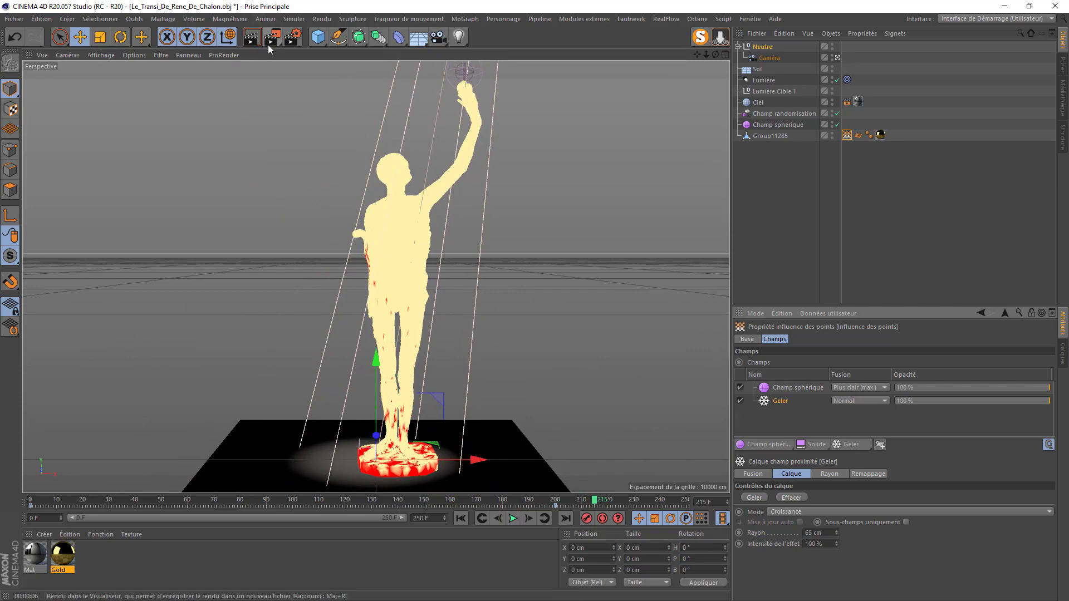
# Step: Set the render output's frame range to all frames (Toutes les images) in the render settings
pyautogui.click(293, 37)
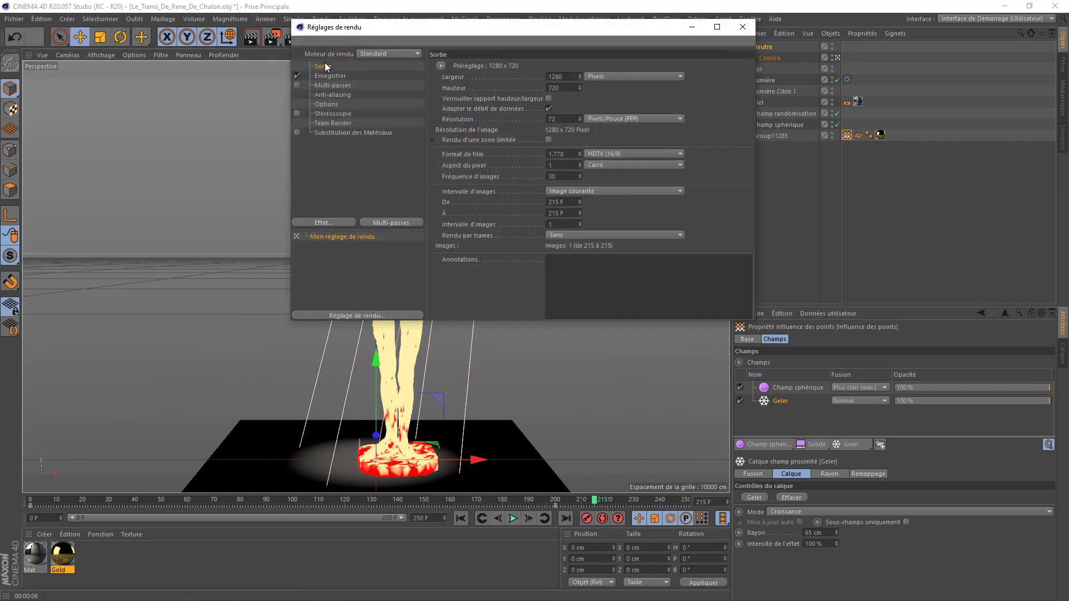
pyautogui.click(573, 190)
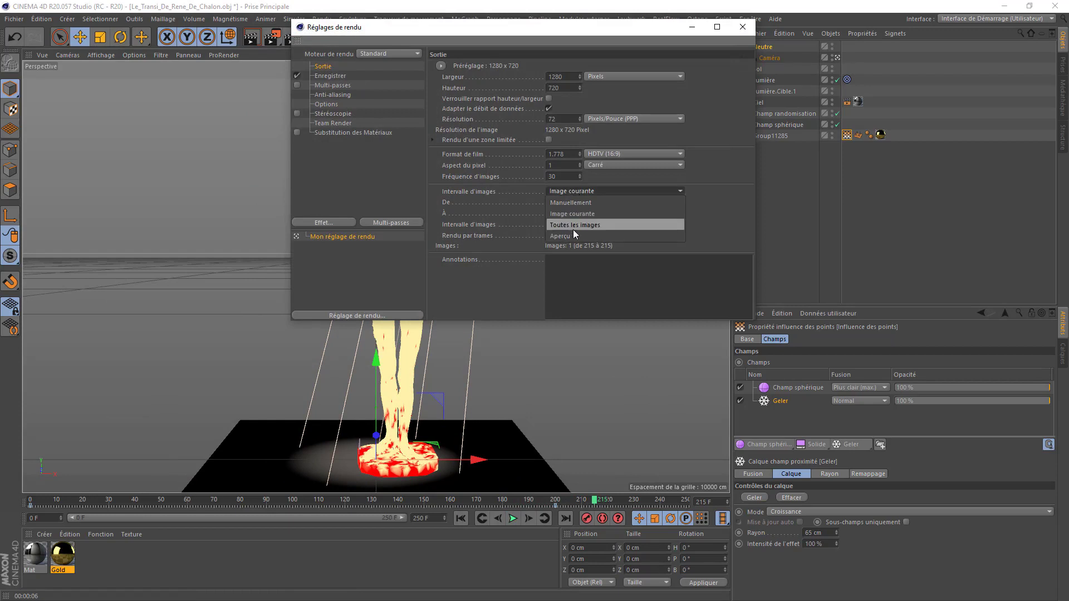
pyautogui.click(556, 228)
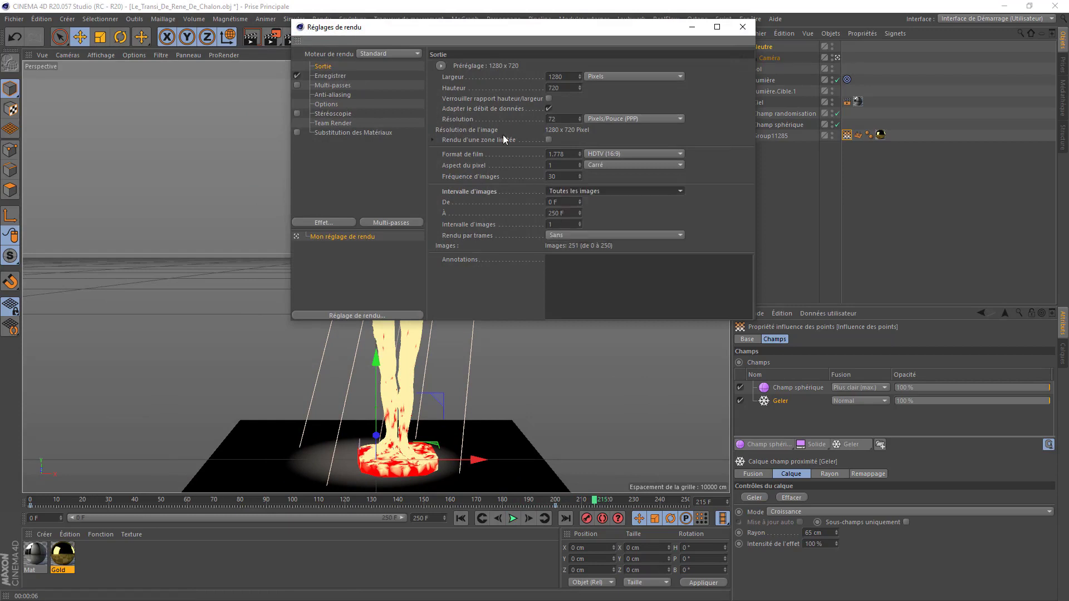
# Step: Switch the render engine to Physique with sampling quality set to Moyenne, and close the render settings
pyautogui.click(385, 56)
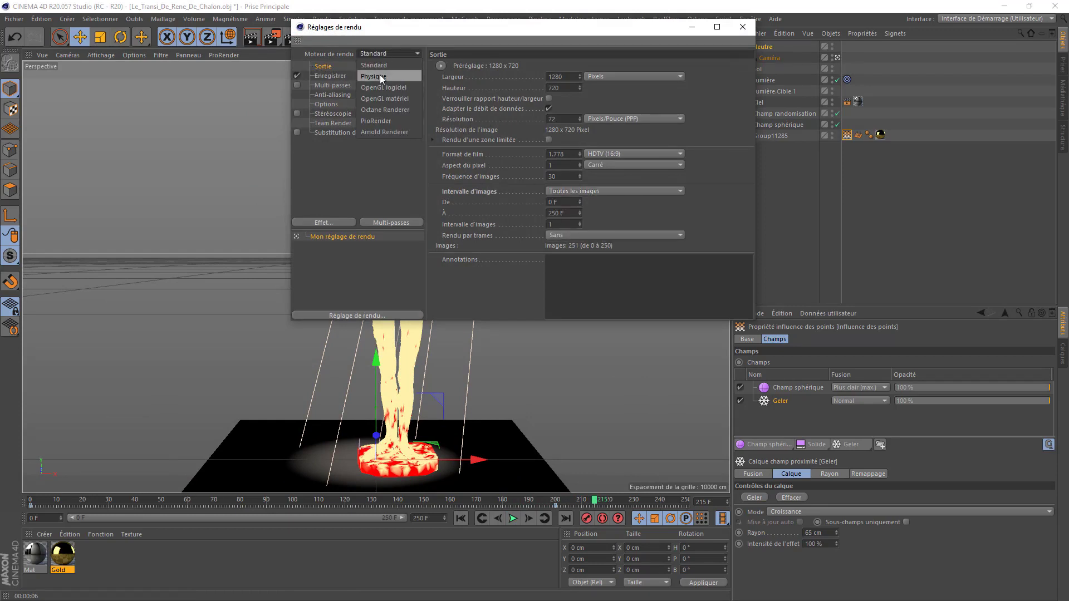
pyautogui.click(380, 75)
pyautogui.click(328, 142)
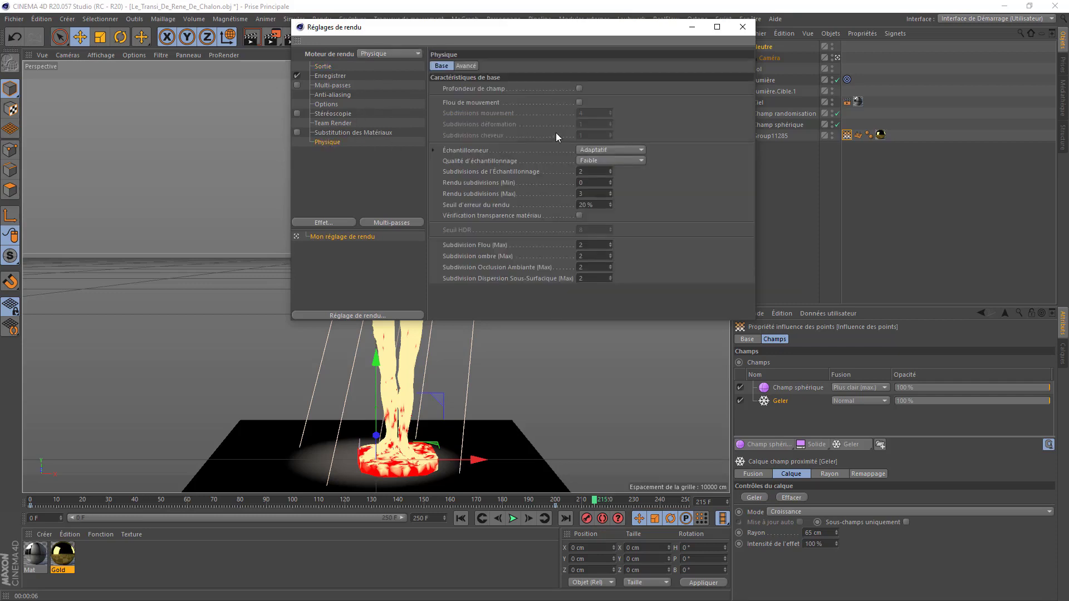
pyautogui.click(606, 161)
pyautogui.click(610, 192)
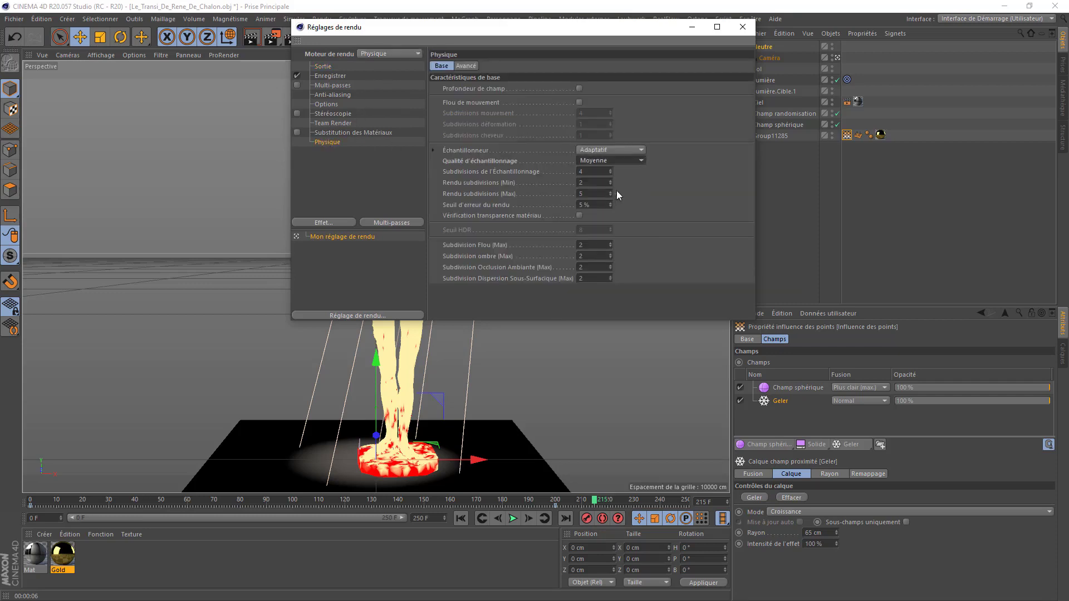
pyautogui.click(741, 27)
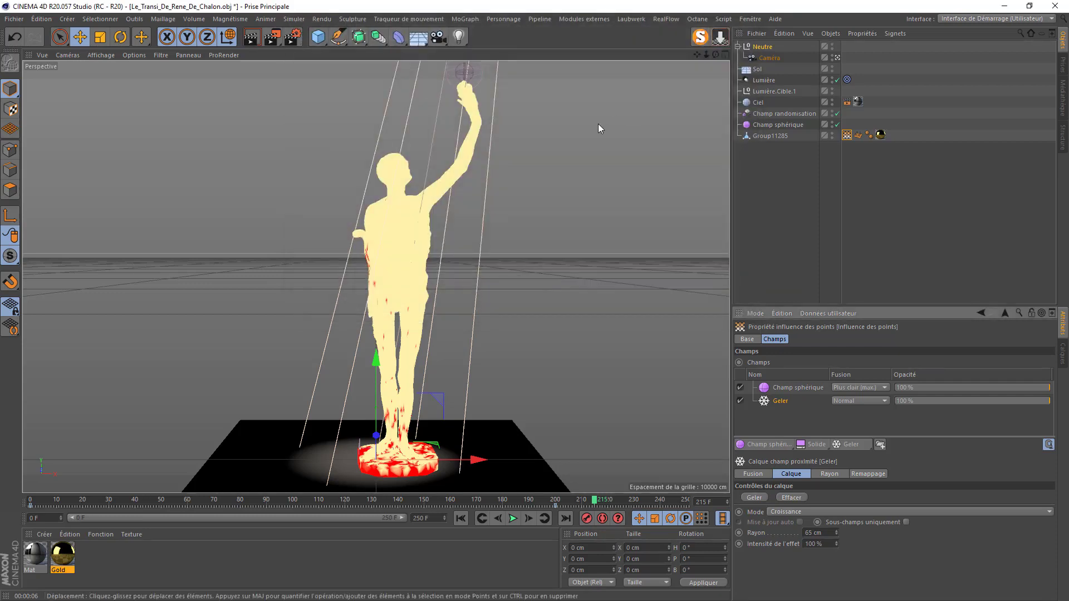